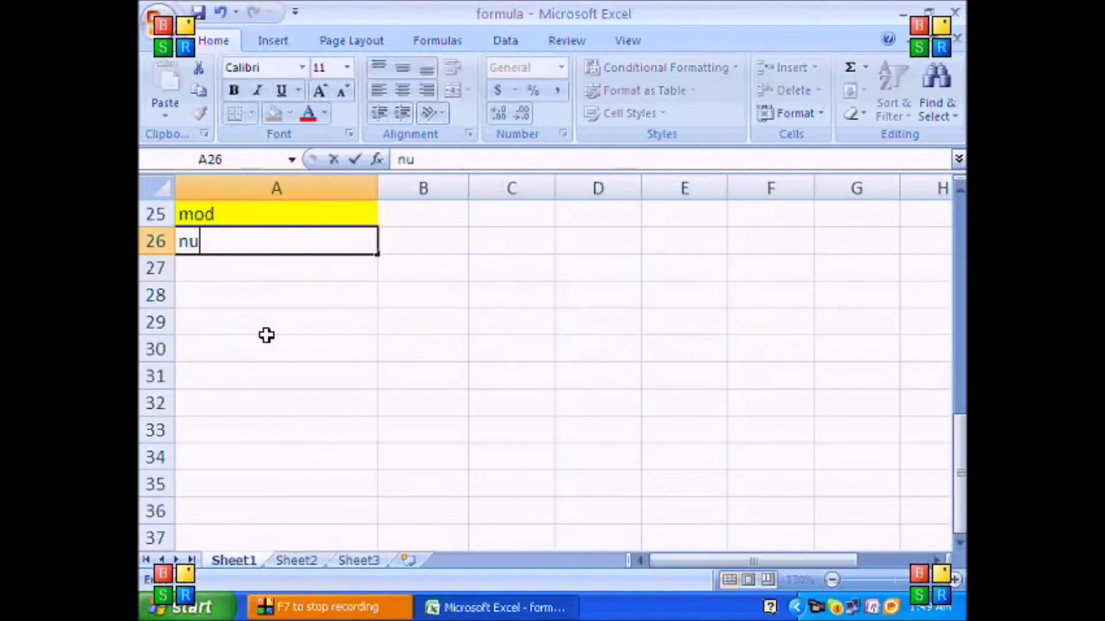
Enter the column headings number, divisor and remainder in cells A26 to C26 below the mod title
key("Tab")
type("divisor")
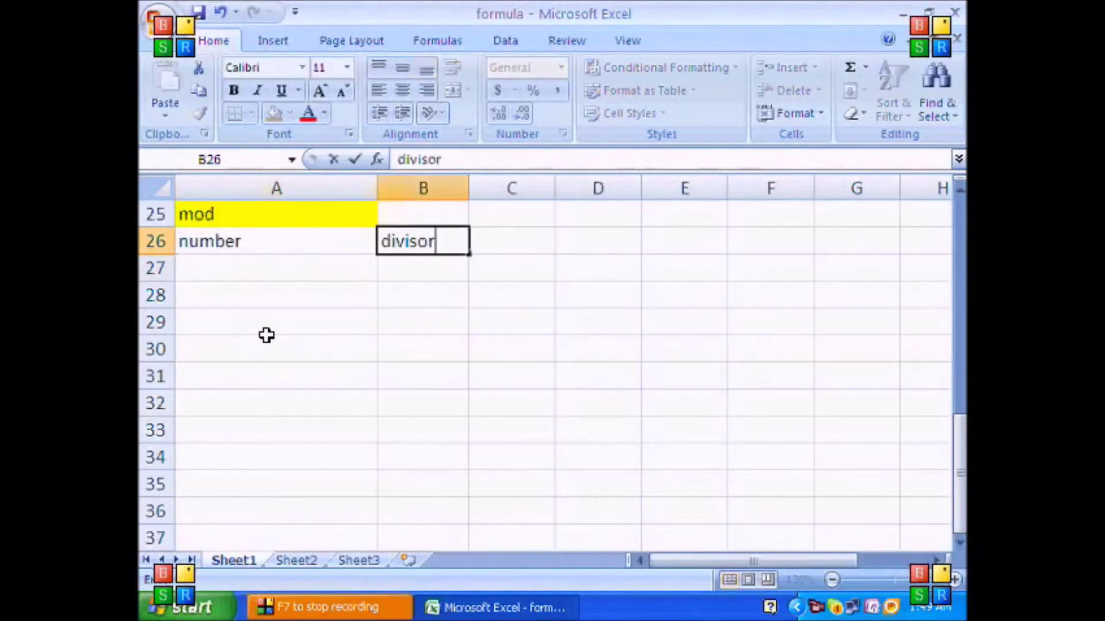
key("Tab")
type("remainder")
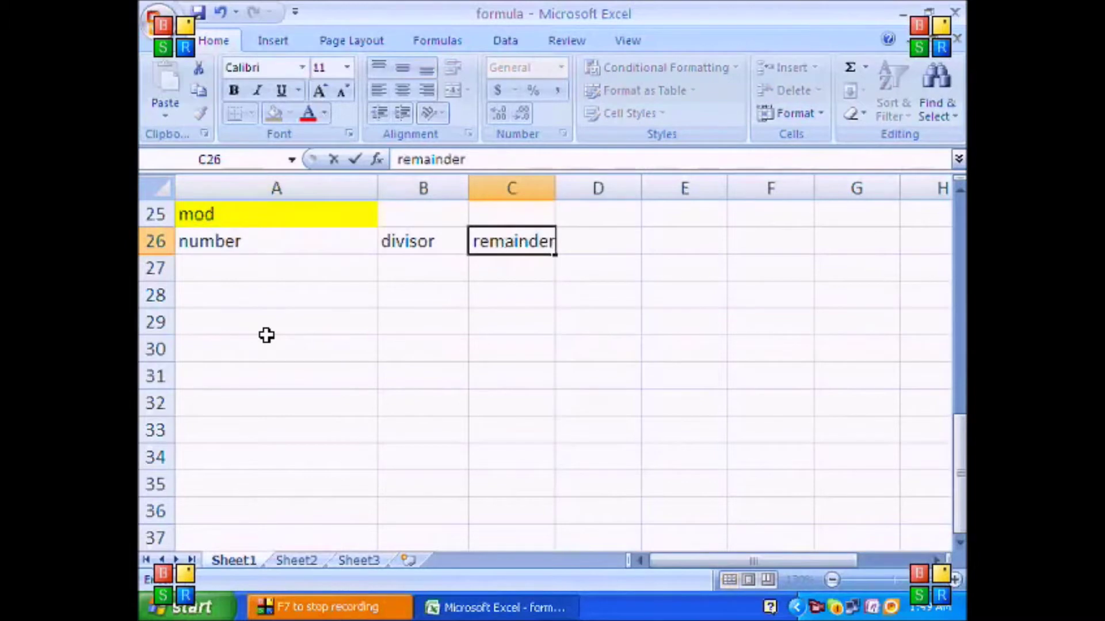
key("Return")
key("Left")
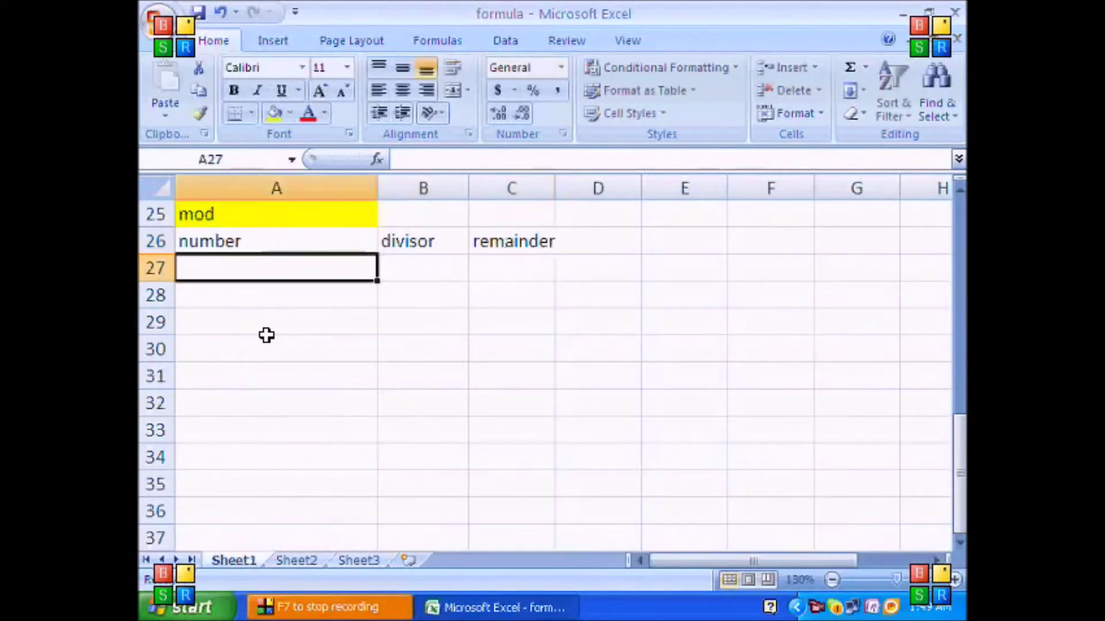
Enter 12 as the number in A27 and 5 as the divisor in B27
type("12")
key("Tab")
type("5")
key("Tab")
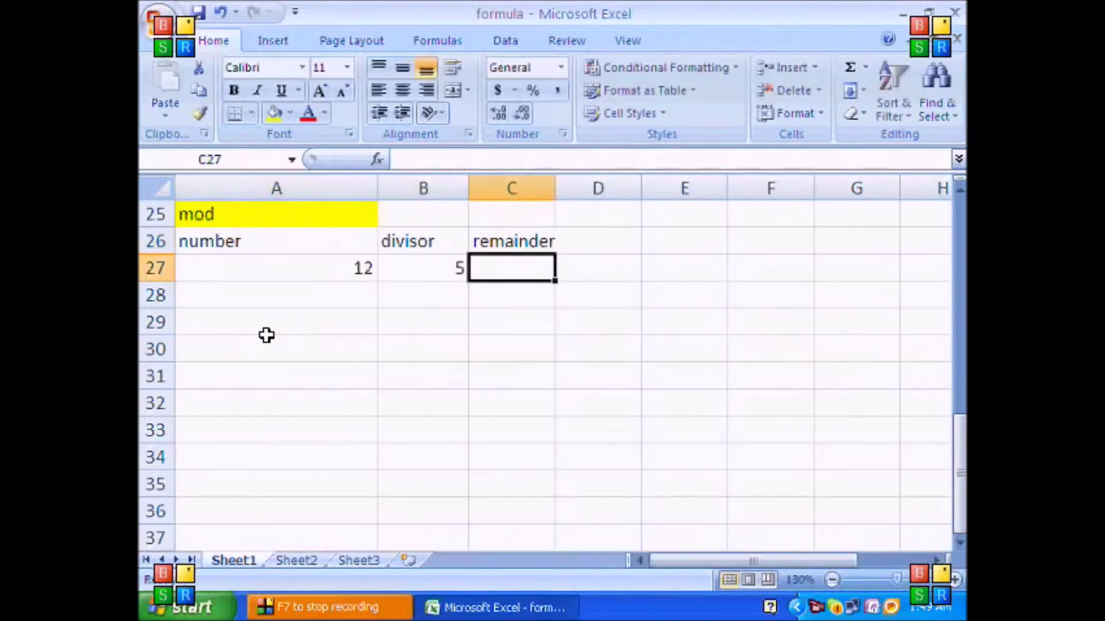
Calculate the remainder in C27 with a MOD formula using A27 as the number and B27 as the divisor
type("=")
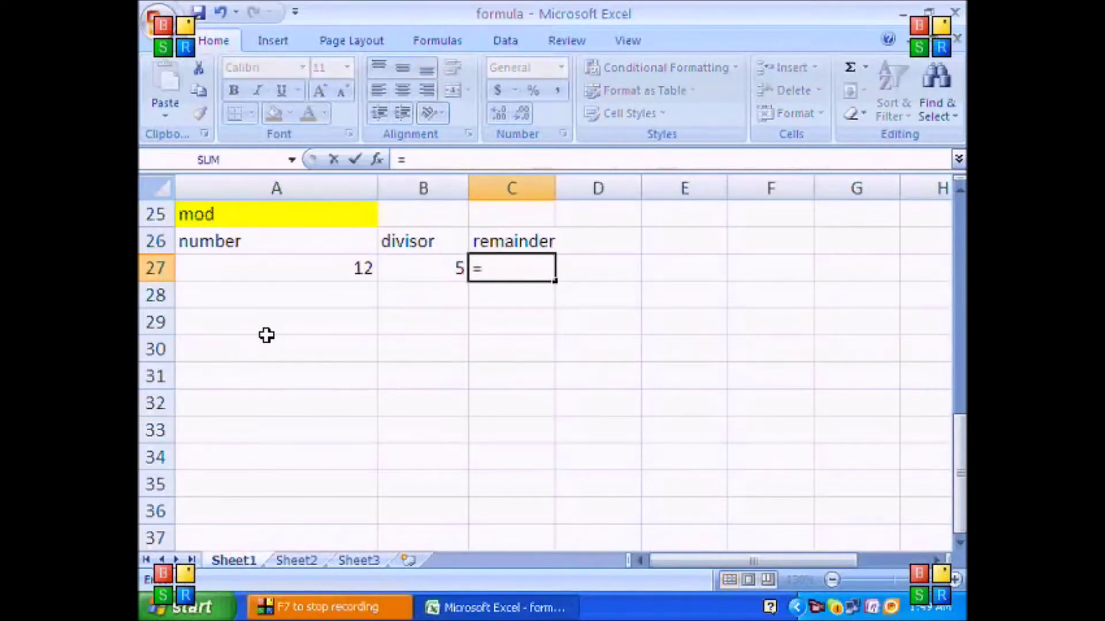
type("mod(")
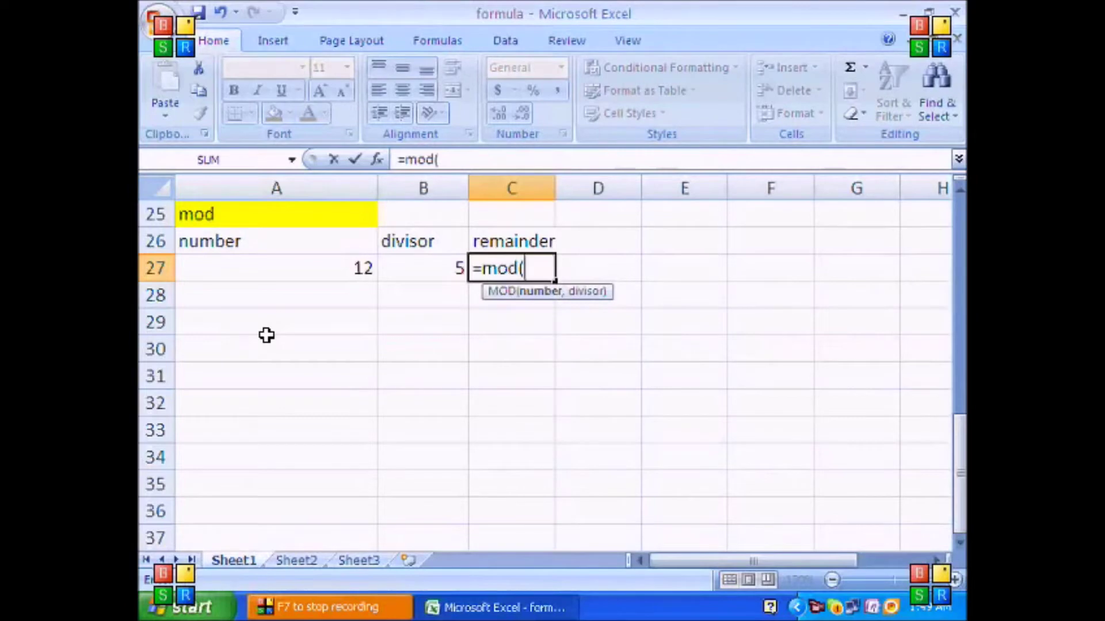
key("Left")
key("Left")
type(",")
key("Left")
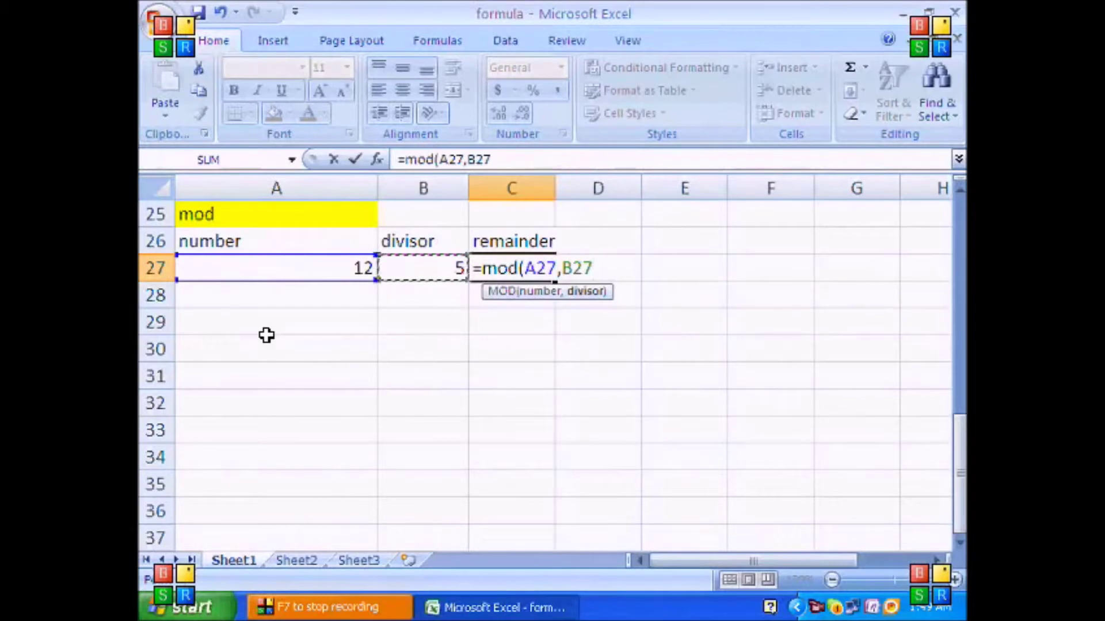
key("Return")
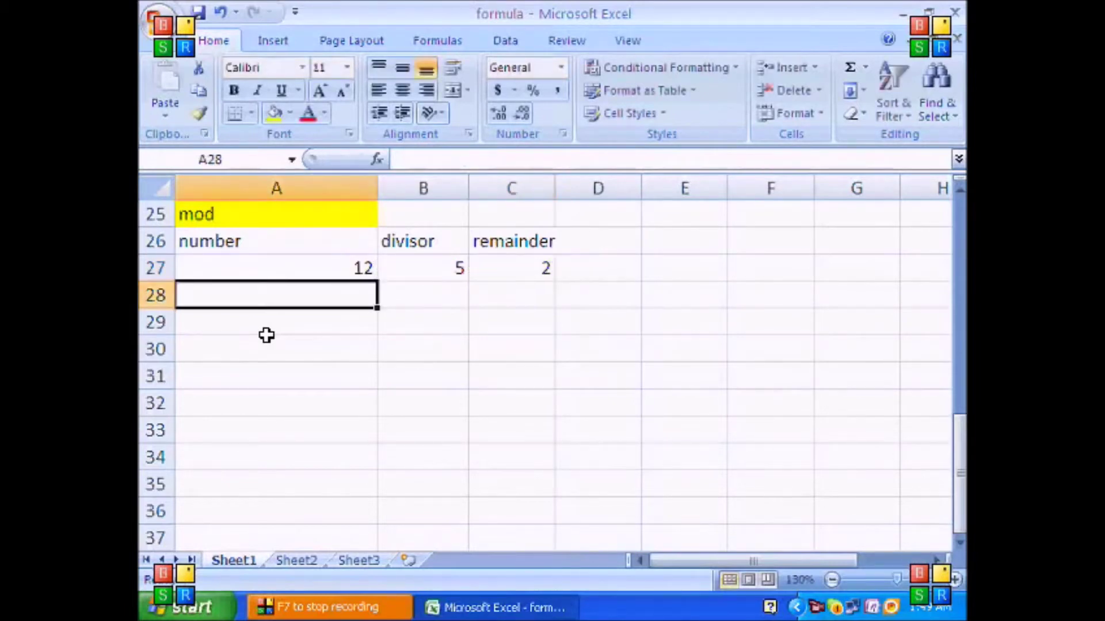
Change the number in A27 to 19, try 4 as the divisor in B27, and finally set the divisor to 2
key("Up")
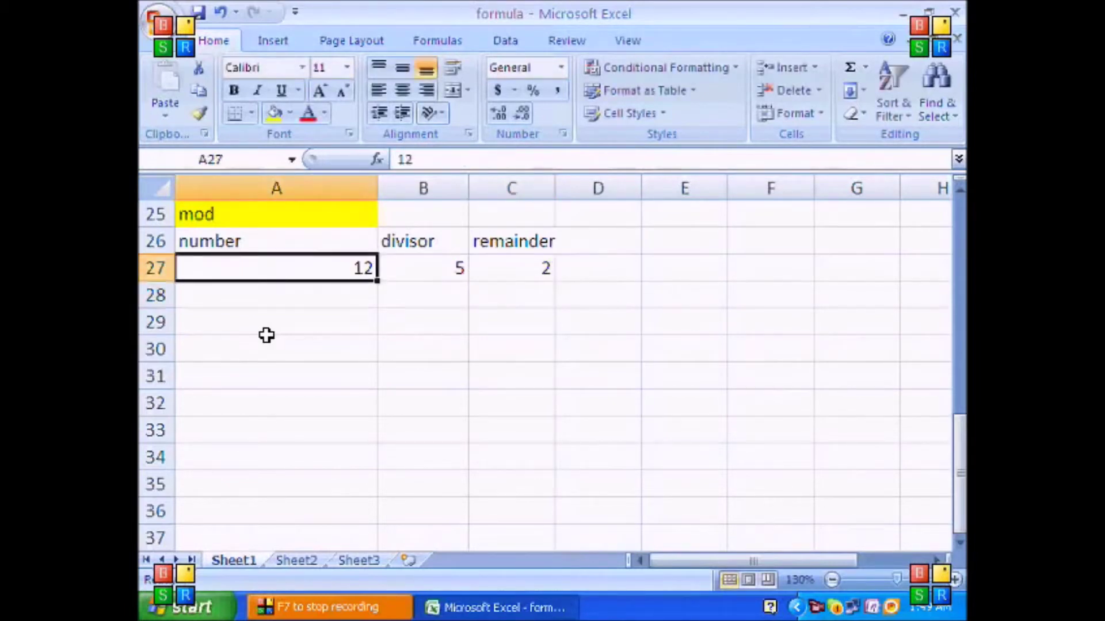
type("19")
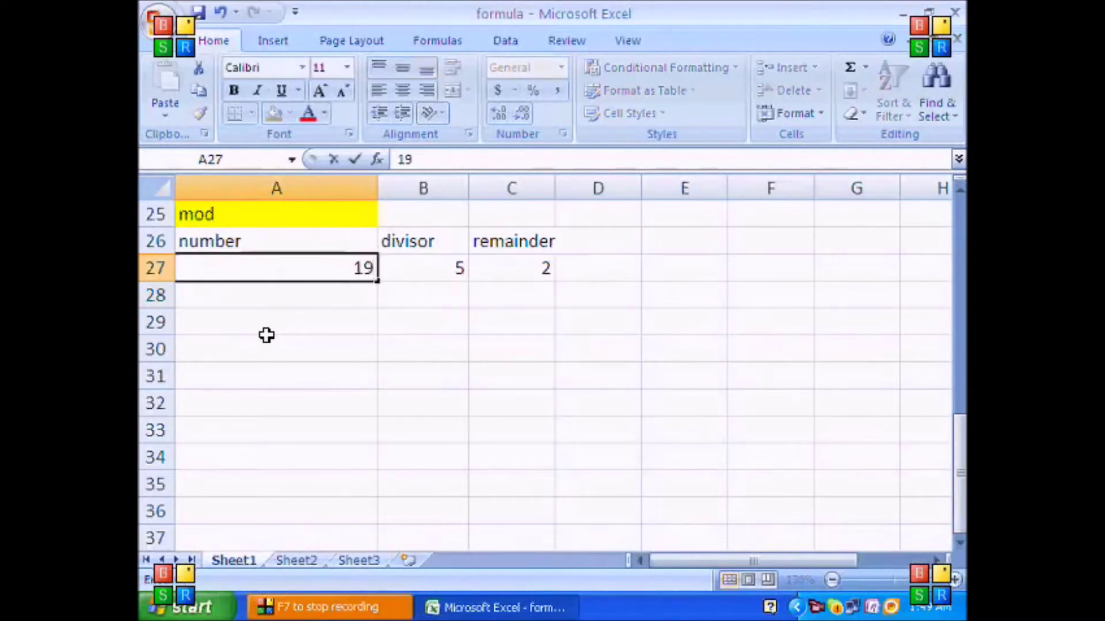
key("Right")
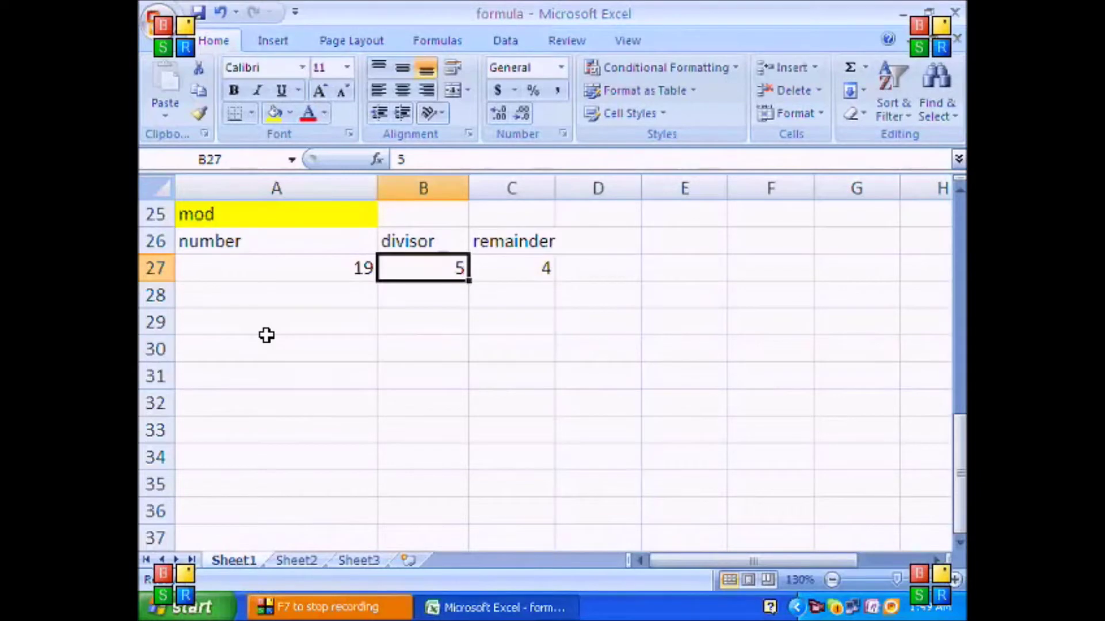
type("4")
key("Return")
key("Up")
type("2")
key("Return")
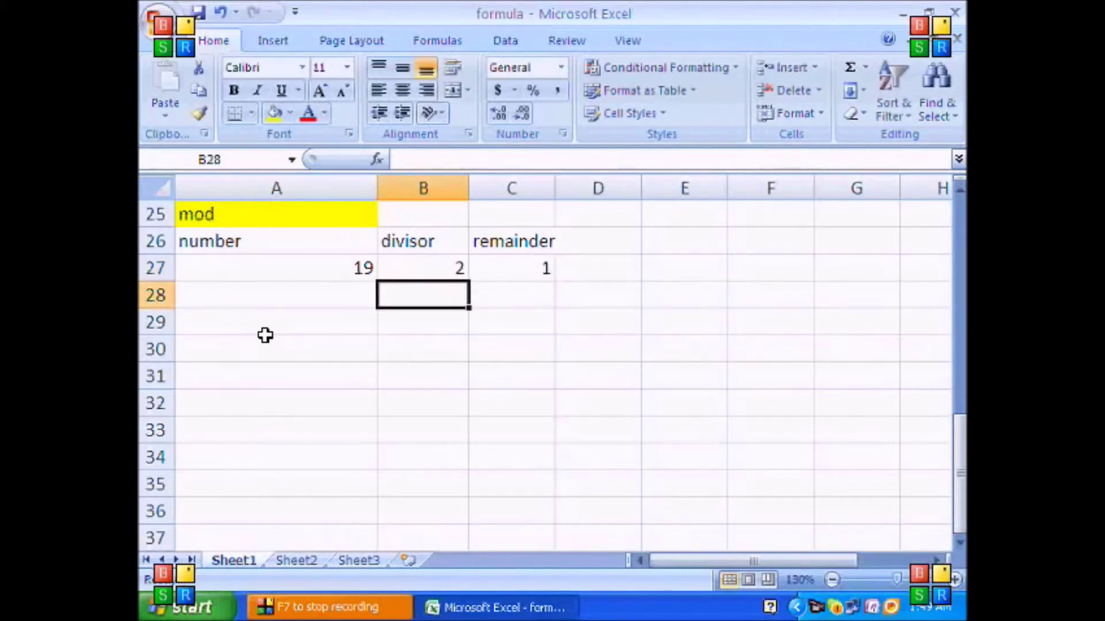
Enter the section title month in A31 and fill the cell with yellow
left_click(262, 371)
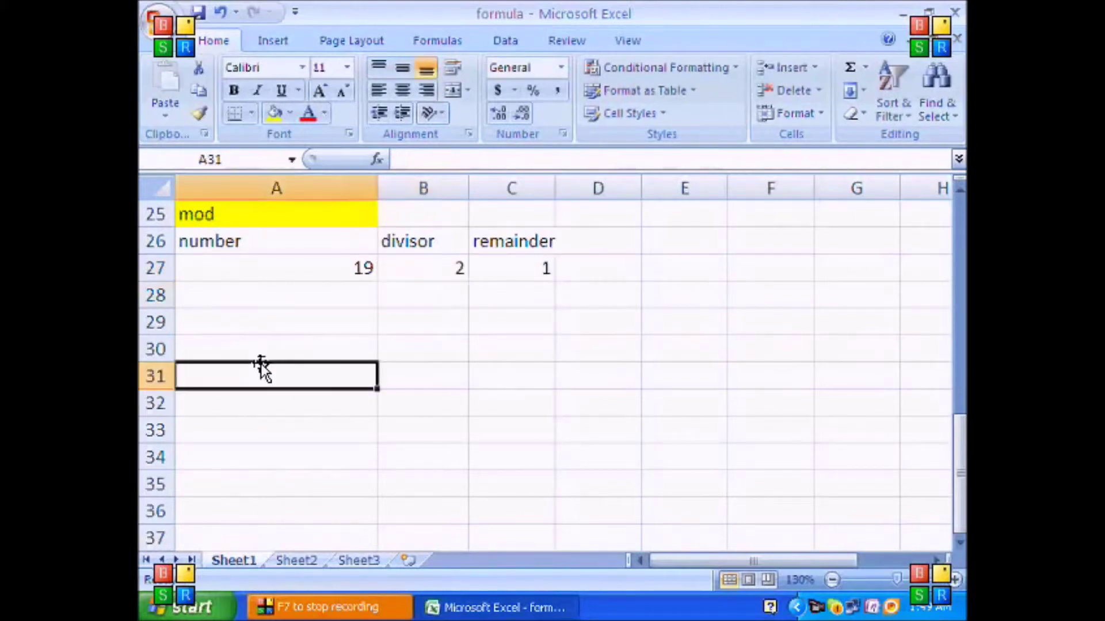
type("moth")
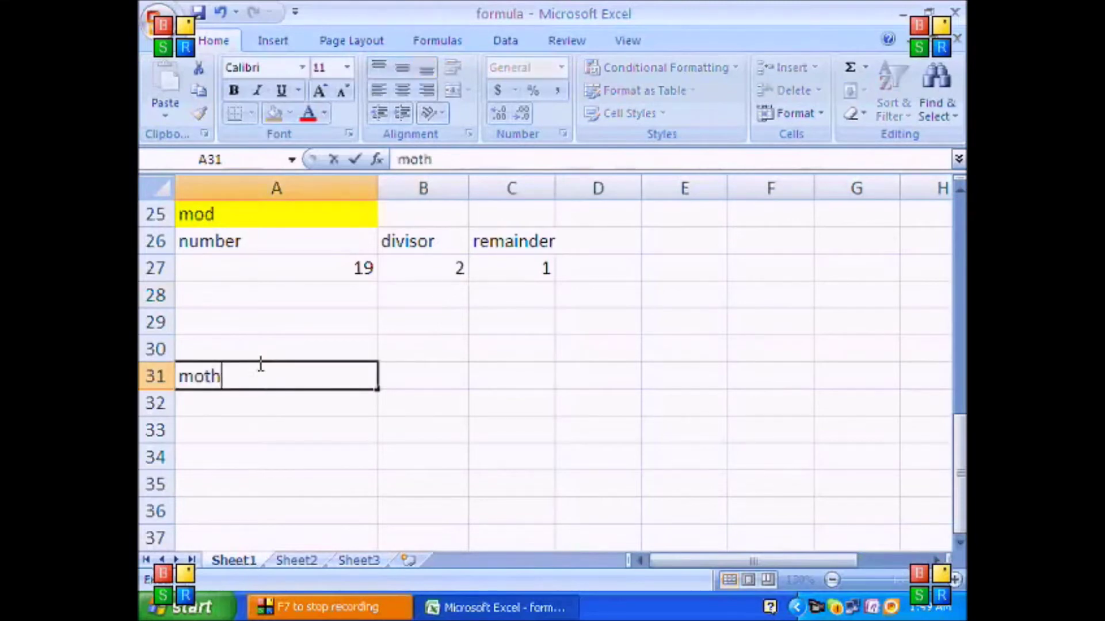
key("BackSpace")
key("BackSpace")
type("nth")
key("Return")
left_click(261, 363)
left_click(274, 114)
Enter the date 11-sep-2010 as text in A33, using a leading apostrophe
scroll(256, 279, "down", 1)
scroll(249, 318, "down", 1)
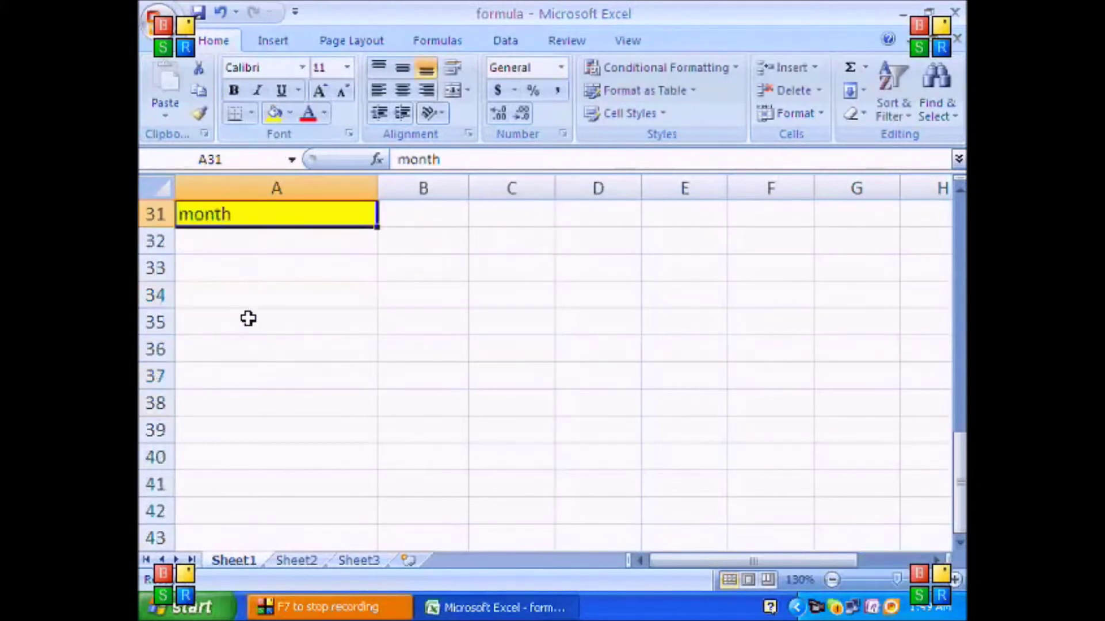
left_click(248, 264)
type("=")
key("BackSpace")
type("'")
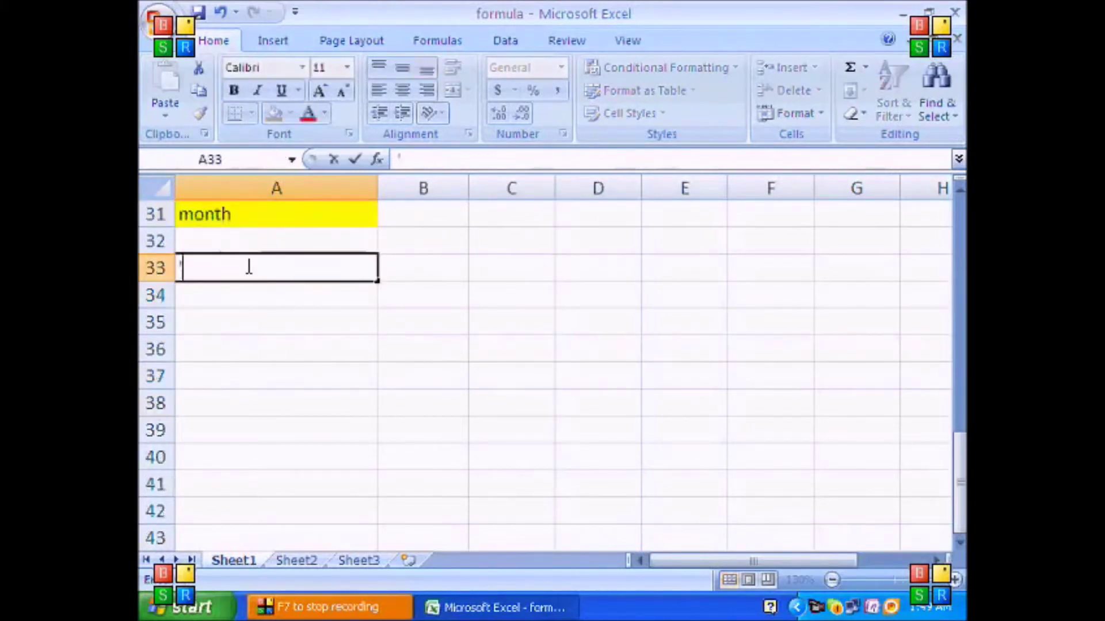
type("11-sep")
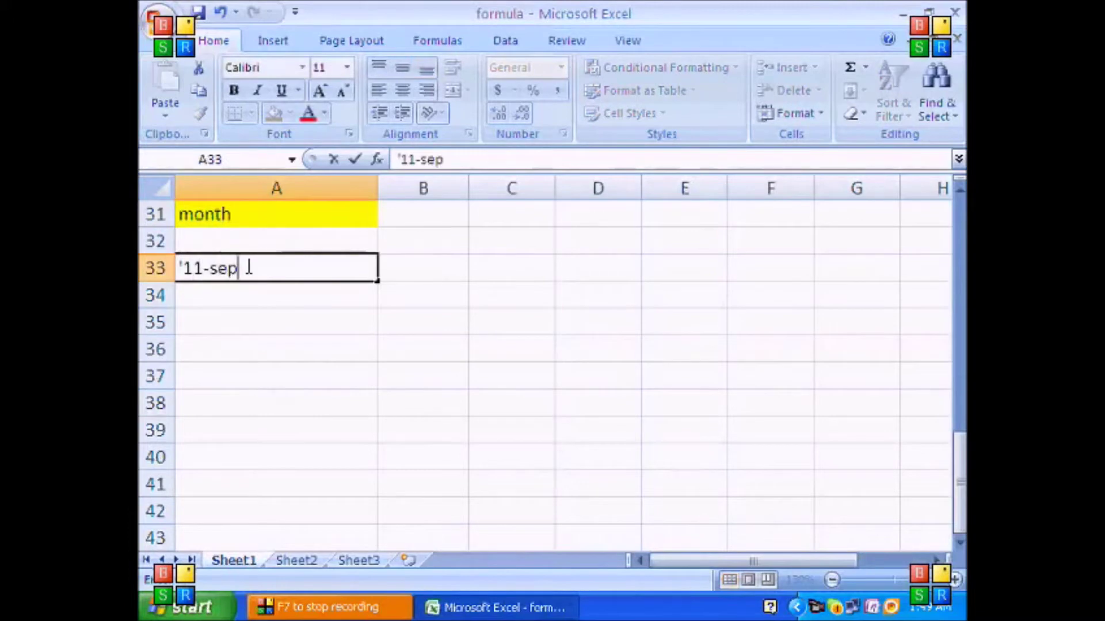
type("-2010")
key("Tab")
Extract the month number of the date in A33 with a MONTH formula in C33
key("Tab")
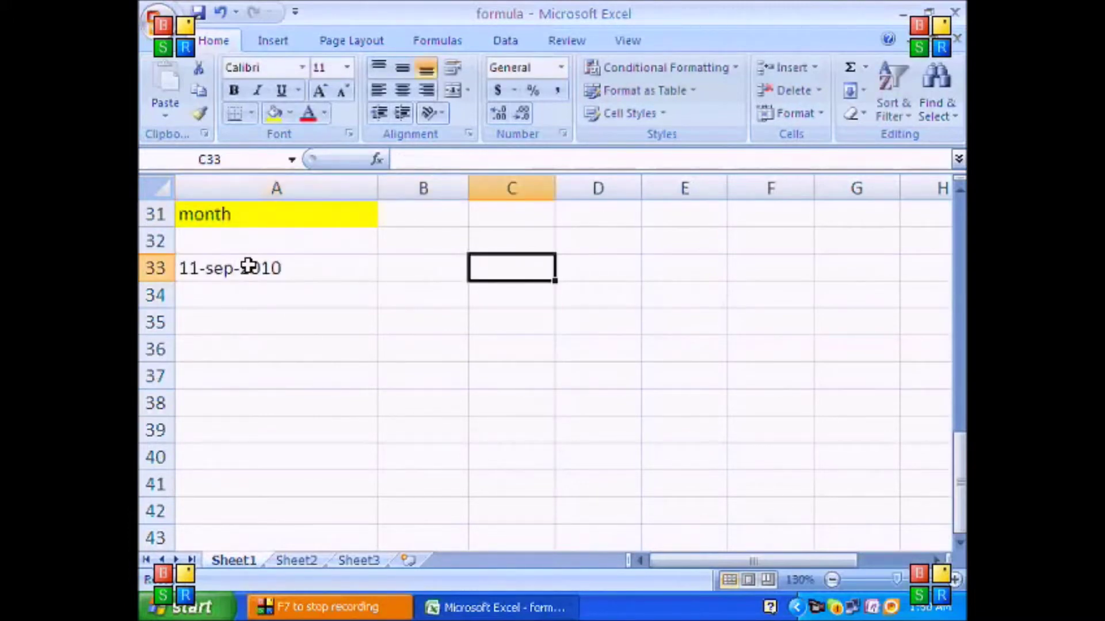
type("=month(")
key("Left")
key("Left")
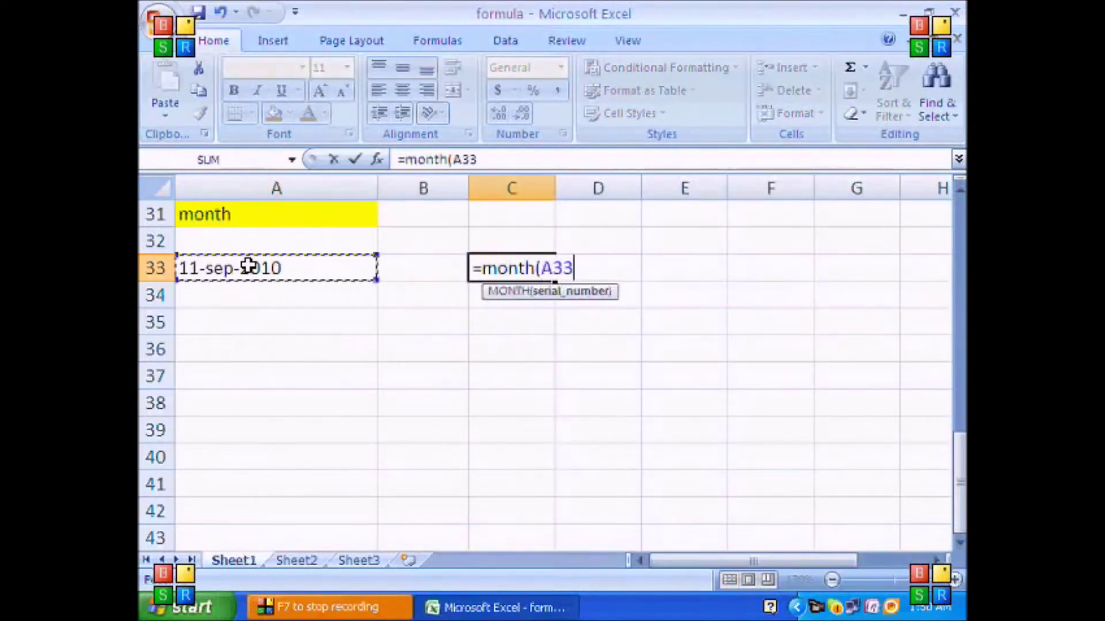
key("Return")
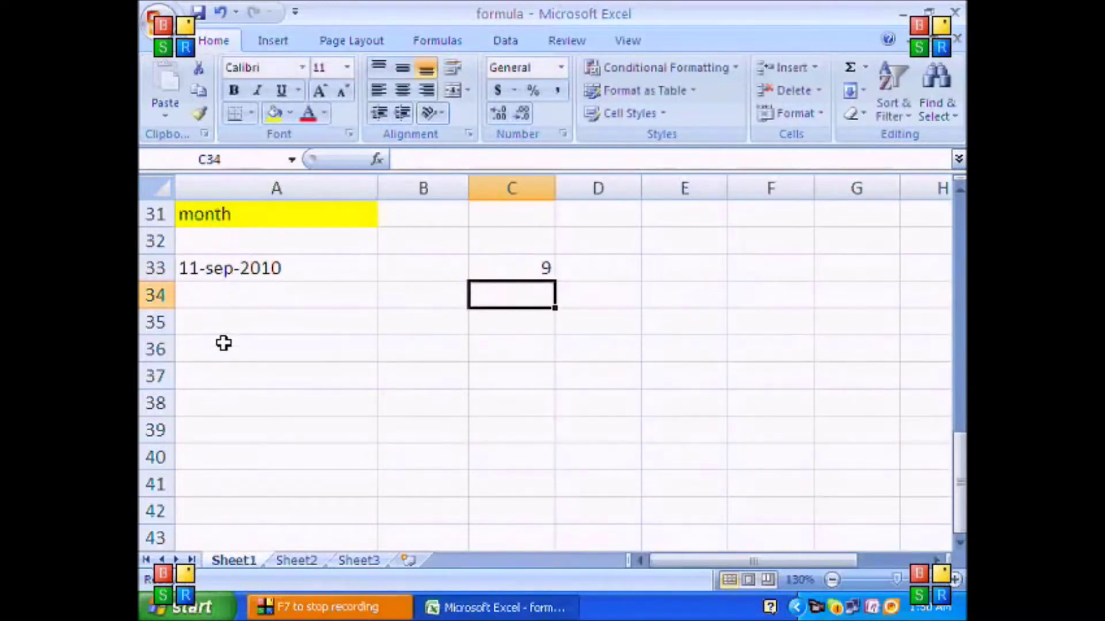
Enter the section title year in A37 and fill the cell with yellow
left_click(234, 375)
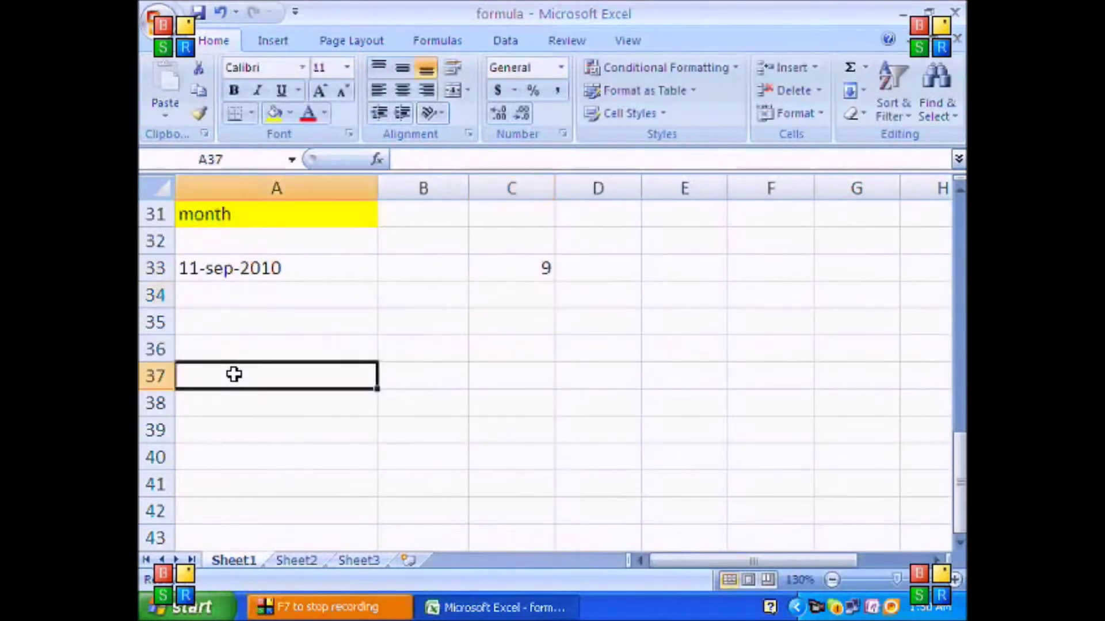
type("year")
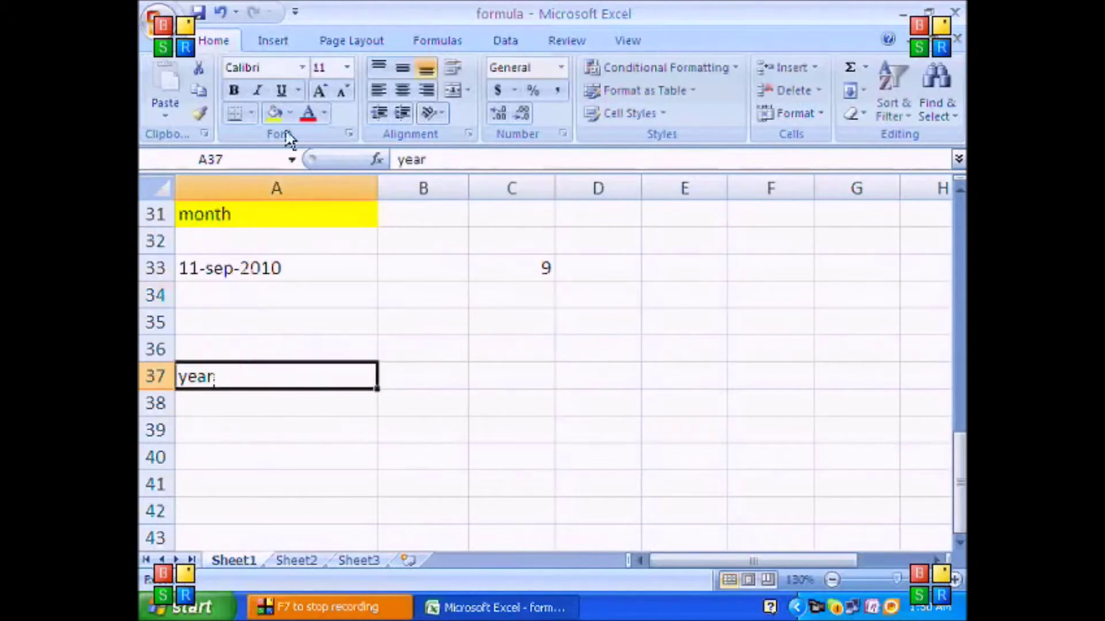
left_click(274, 113)
Copy the date from A33 and paste it into A39 below the year title
left_click(255, 281)
key("ctrl+c")
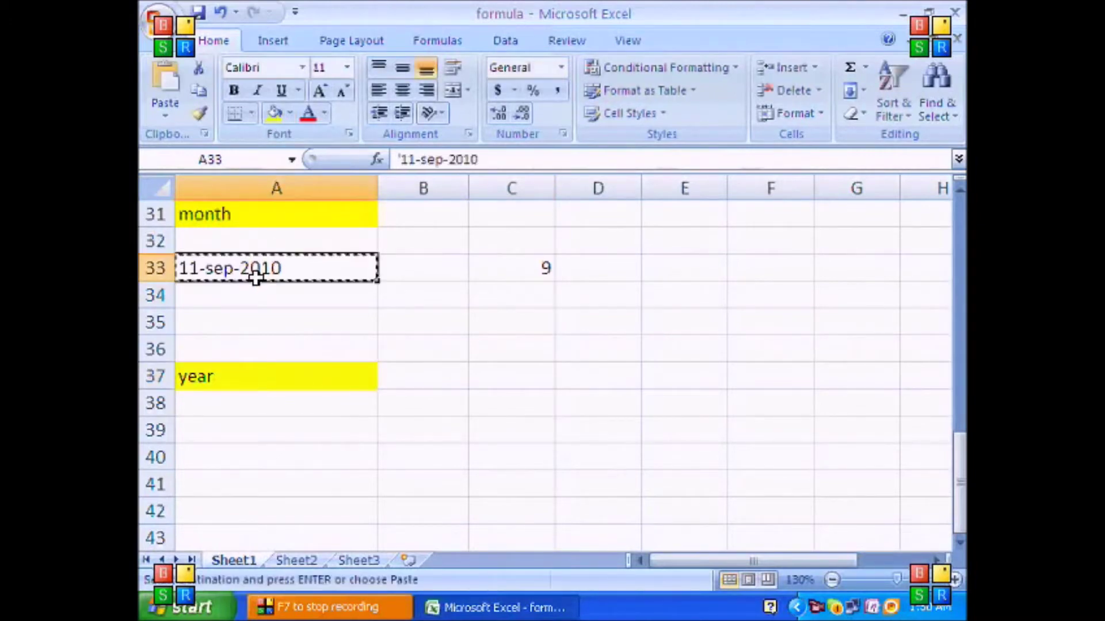
key("Down")
key("Down")
key("Down")
key("Down")
key("Down")
key("Down")
key("Return")
Extract the year of the date in A39 with a YEAR formula in C39
key("Right")
key("Right")
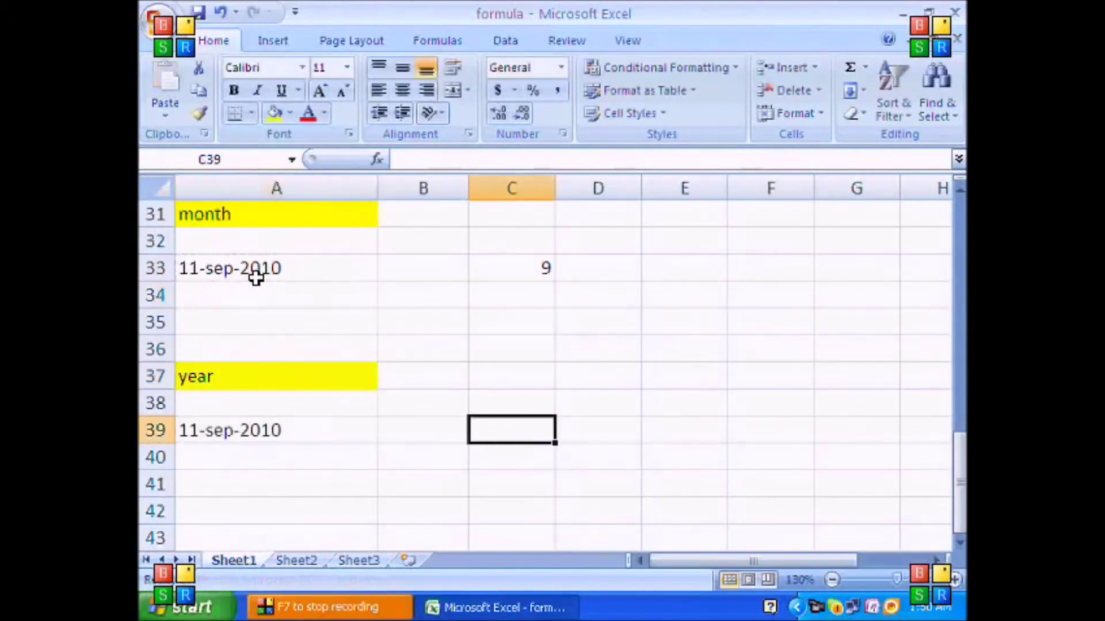
type("=year(")
key("Left")
key("Left")
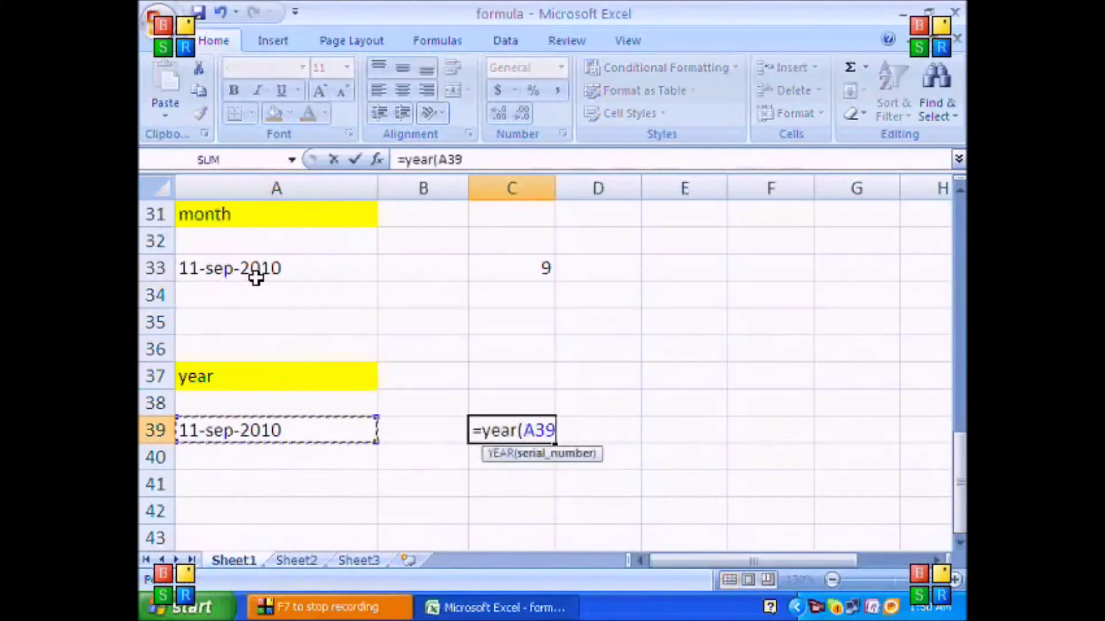
key("Return")
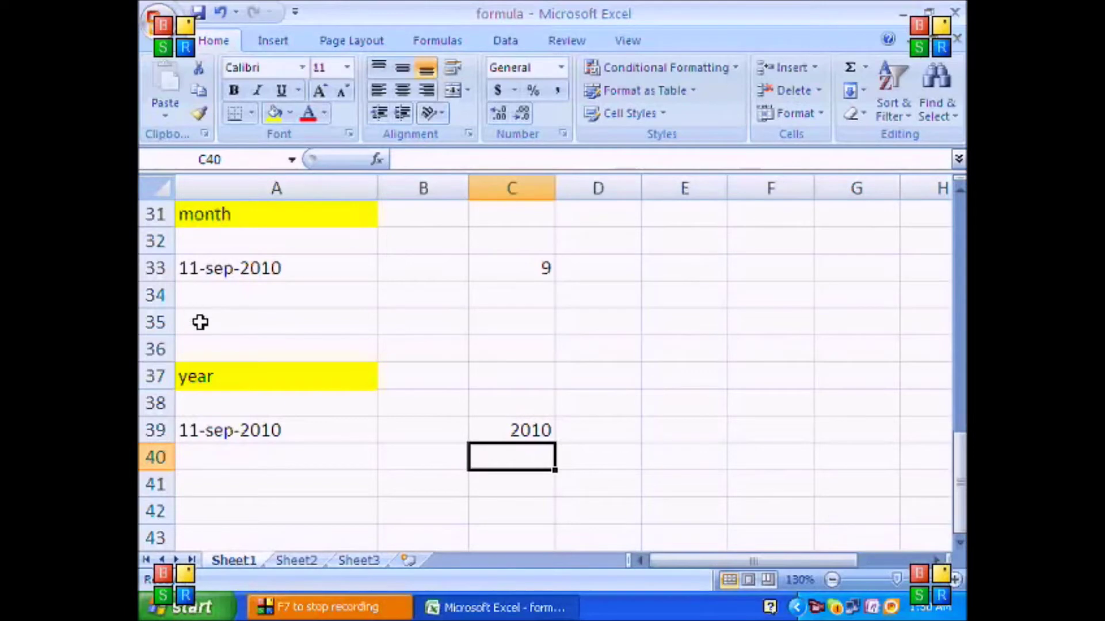
Enter the section title power in A44 and fill the cell with yellow
scroll(224, 391, "down", 4)
left_click(244, 243)
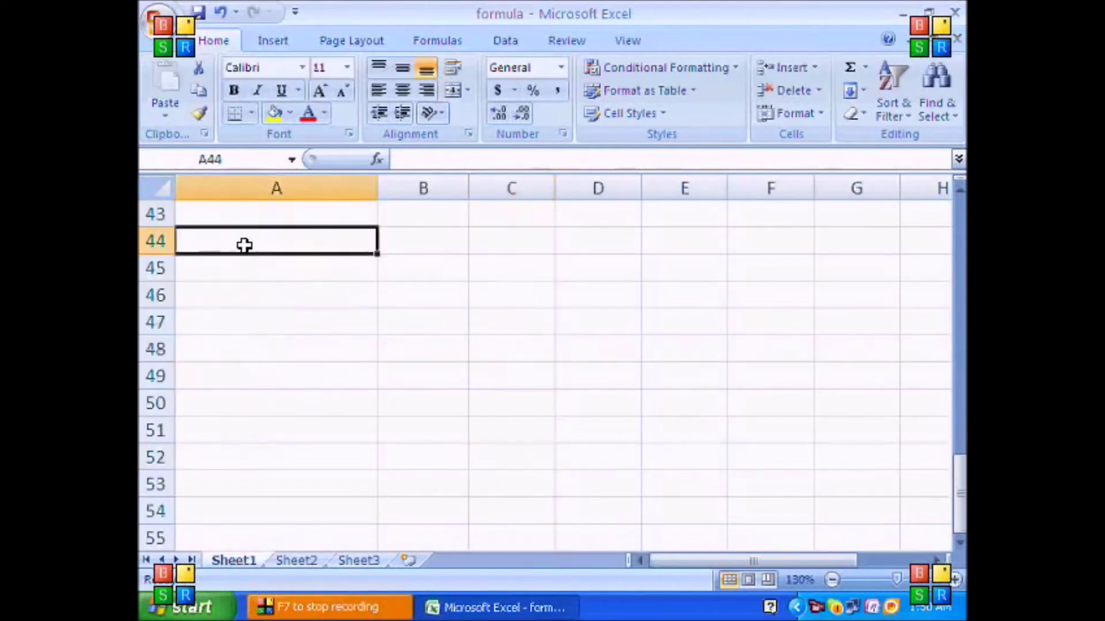
type("power")
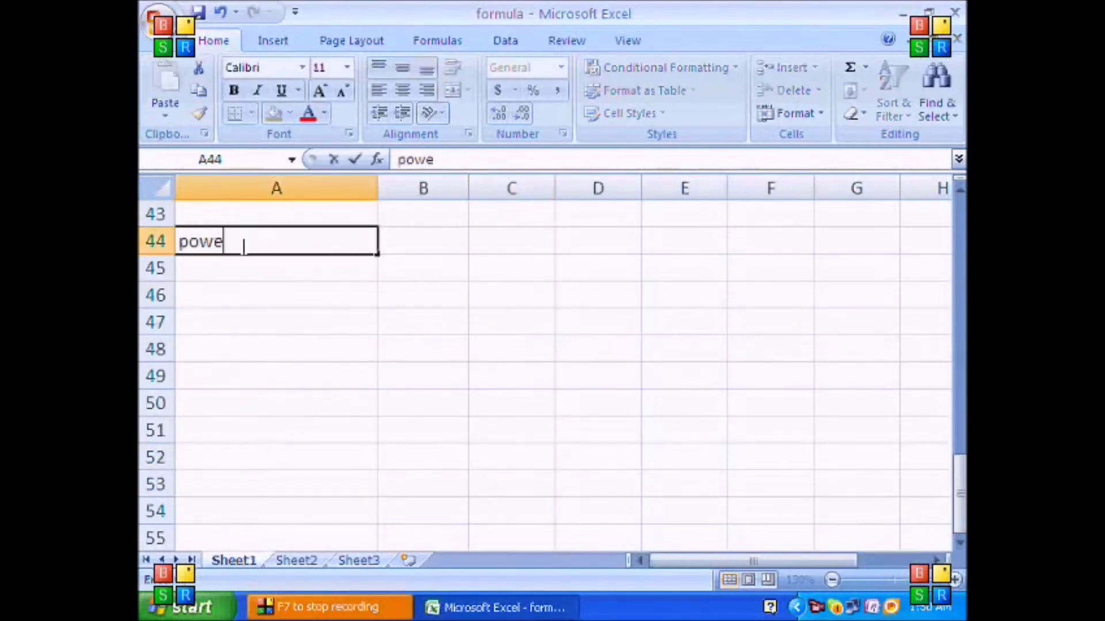
key("ctrl+Return")
left_click(281, 114)
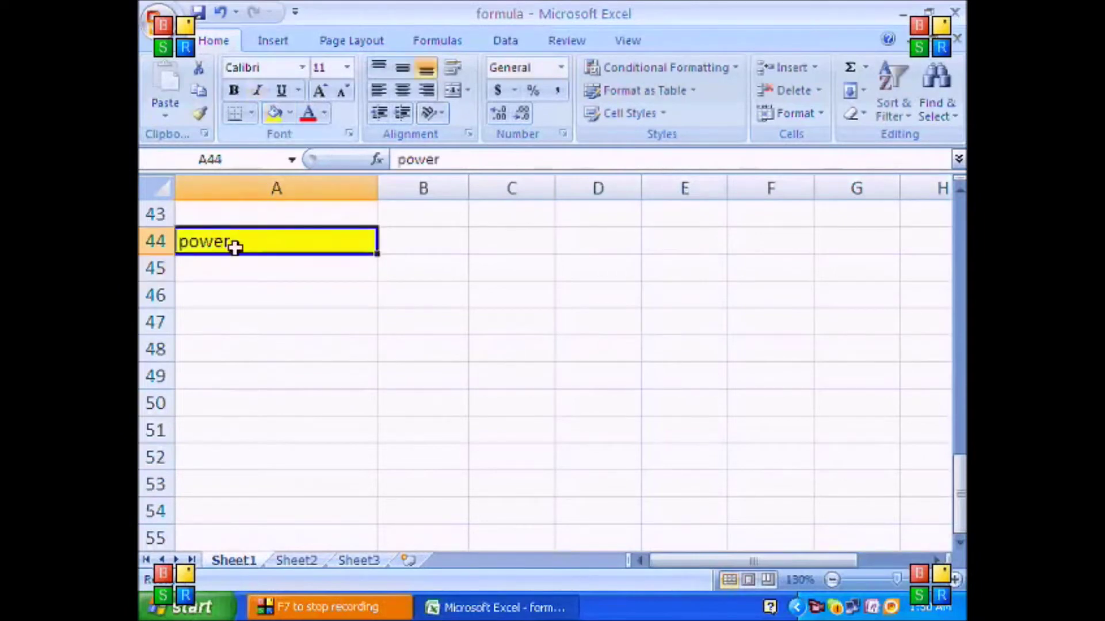
Enter the column headings number, power and result in cells A46 to C46
left_click(235, 294)
type("number")
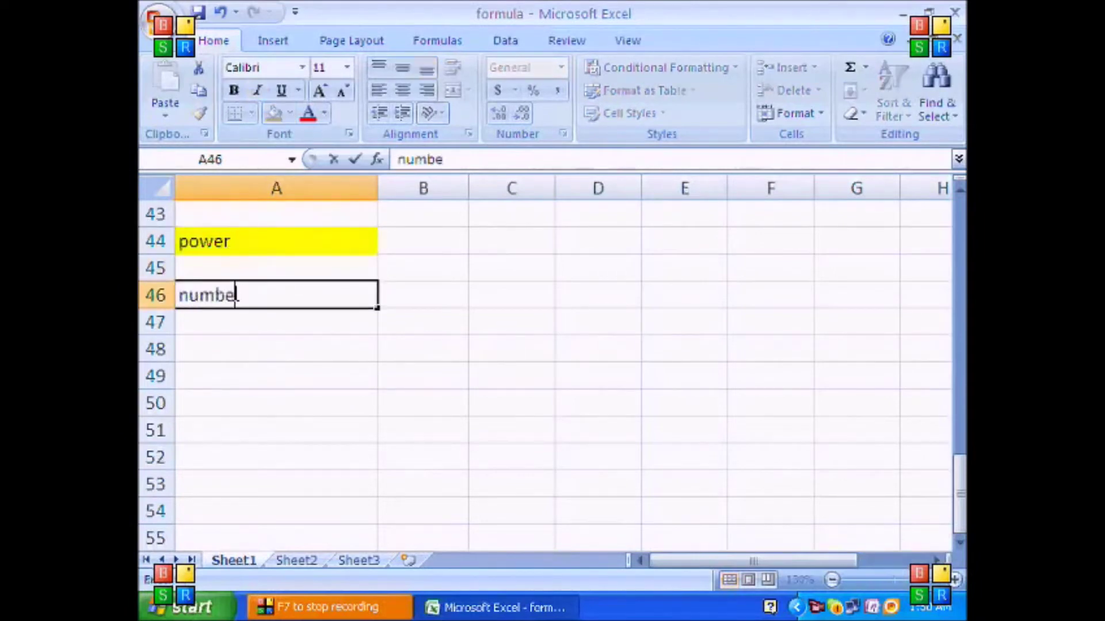
key("Tab")
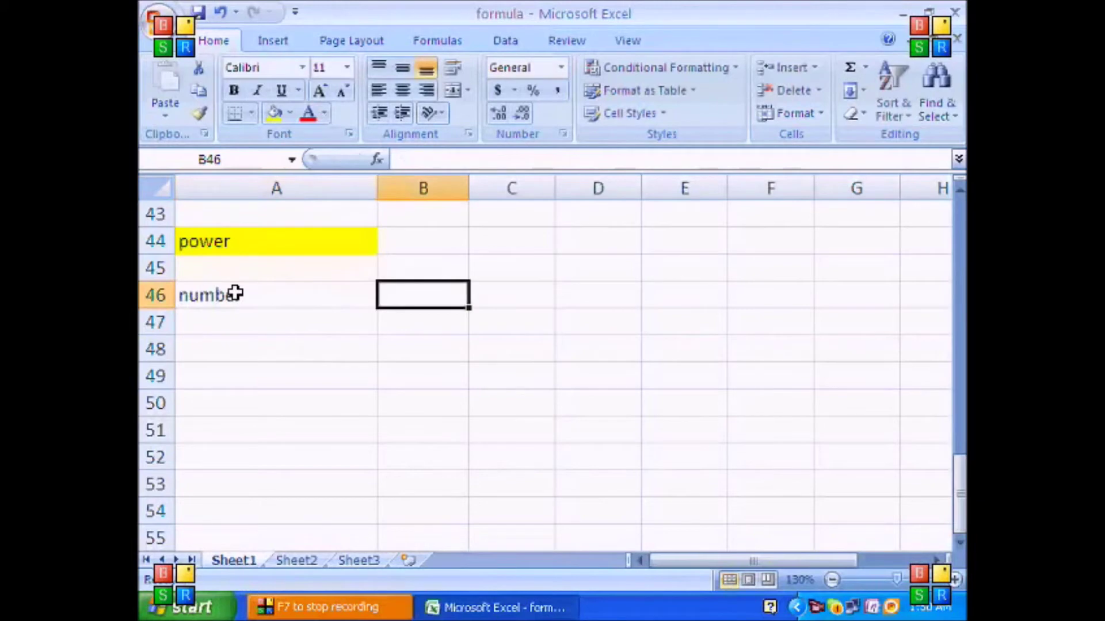
type("power")
key("Tab")
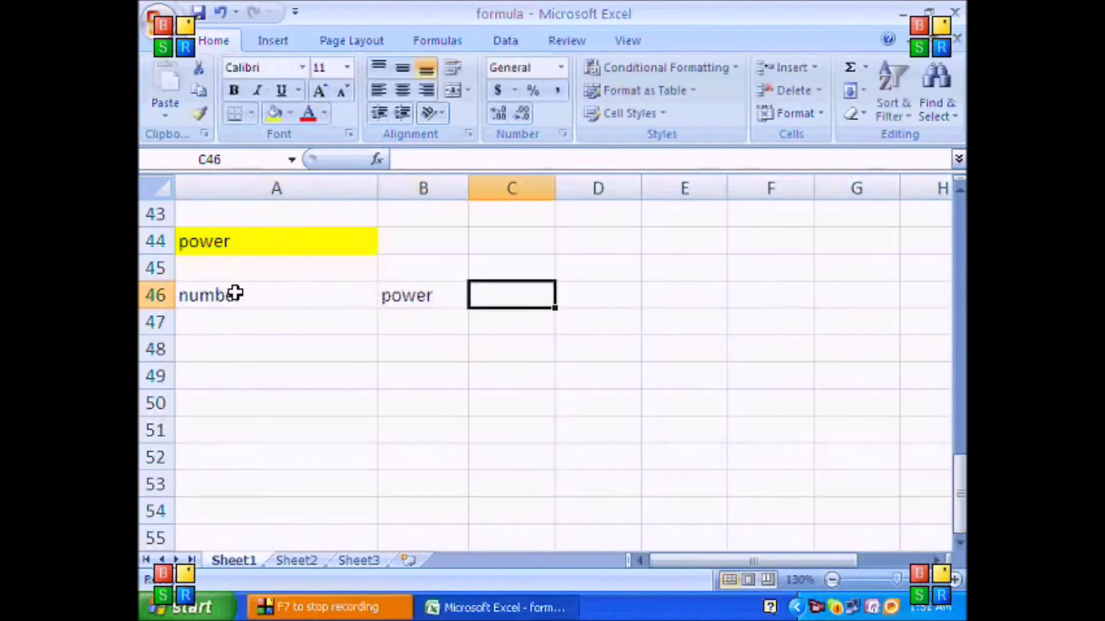
type("result")
key("Tab")
Enter 3 as the number in A47 and 4 as the power in B47
key("Down")
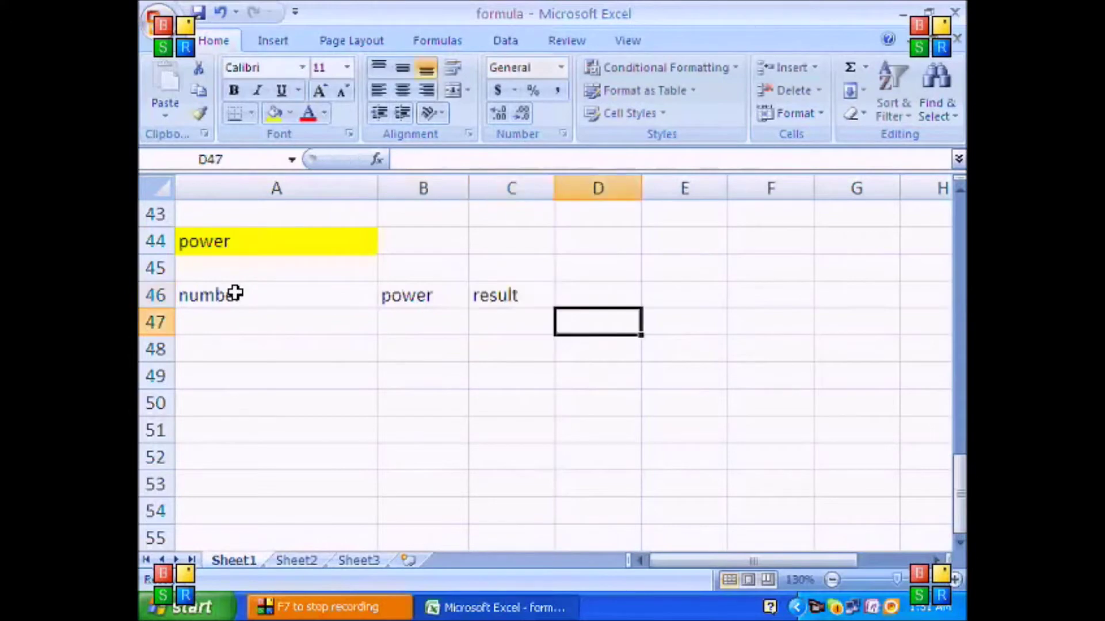
key("Home")
type("3")
key("Tab")
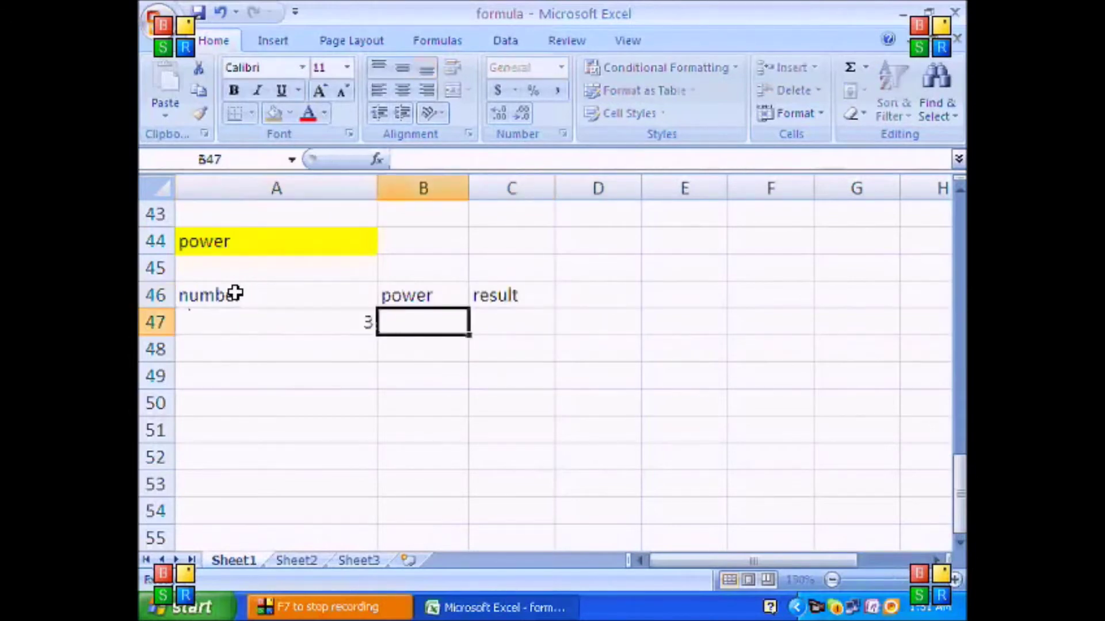
type("4")
key("Tab")
Raise the number in A47 to the power in B47 with a POWER formula in C47
type("=power(")
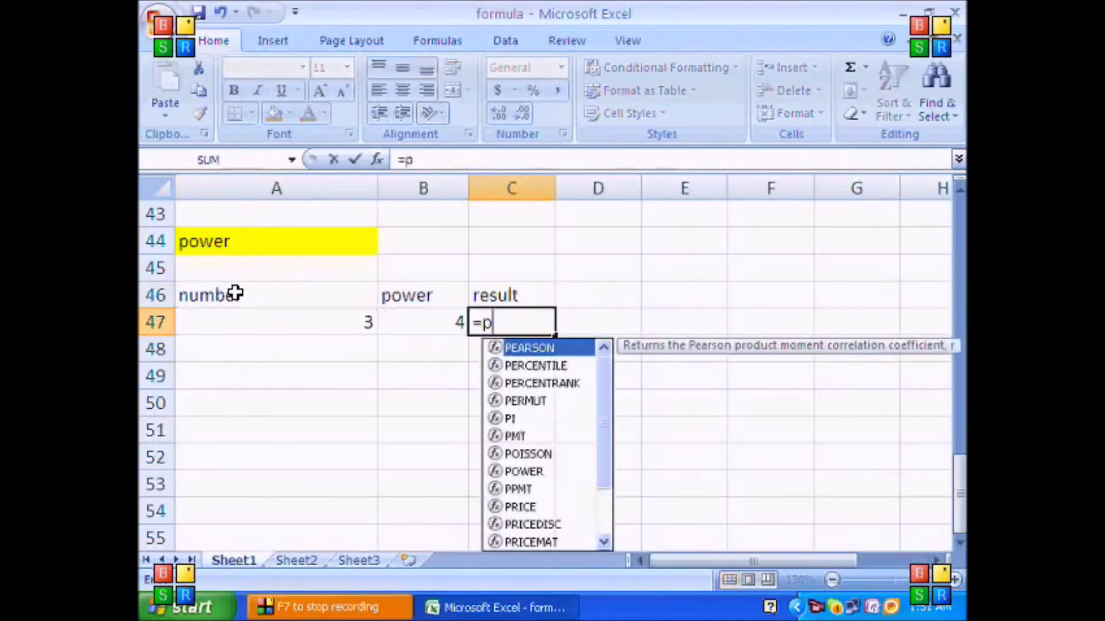
key("Left")
key("Left")
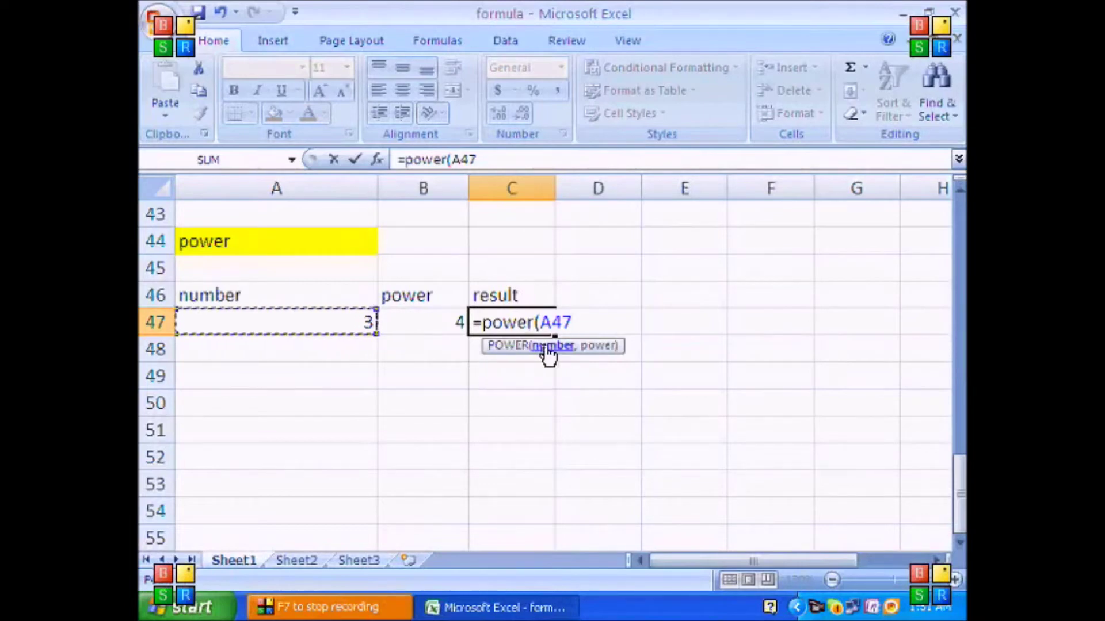
type(",")
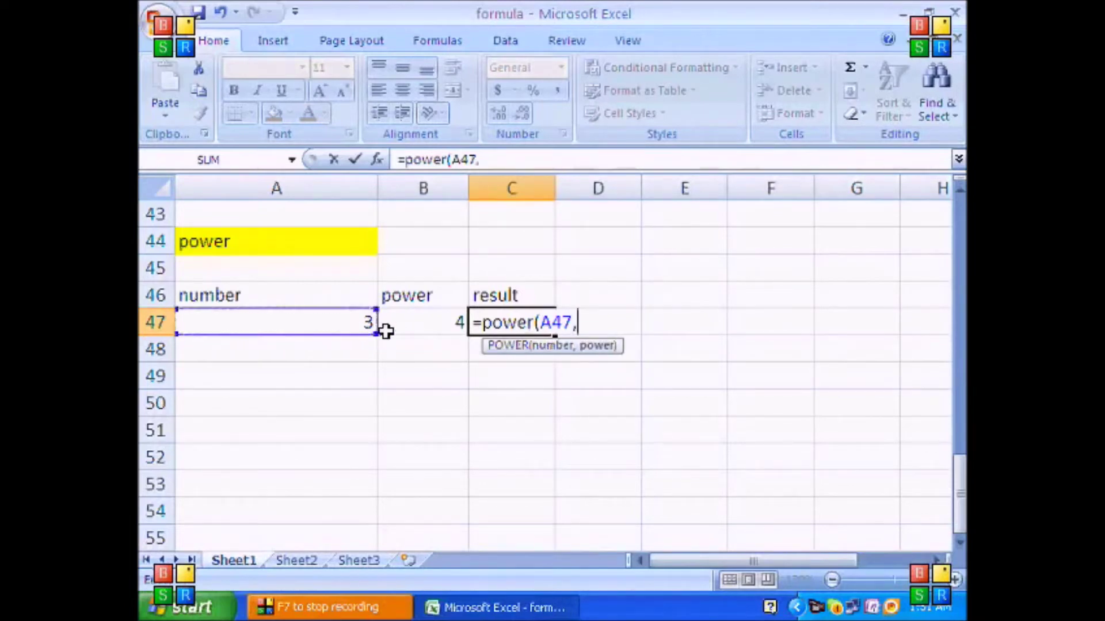
left_click(417, 321)
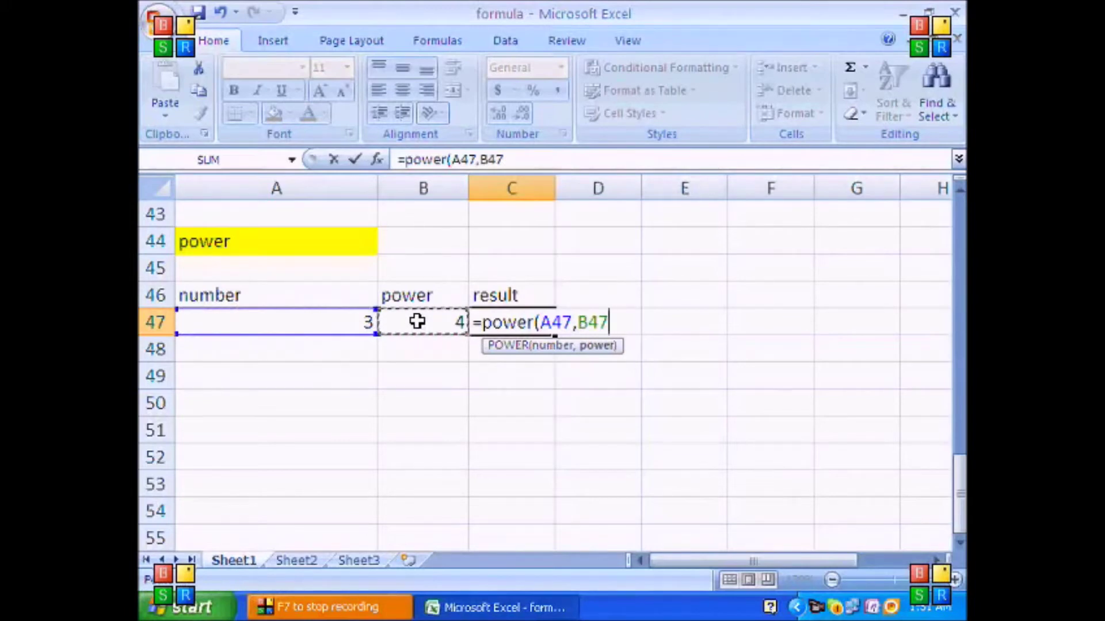
key("Return")
key("Return")
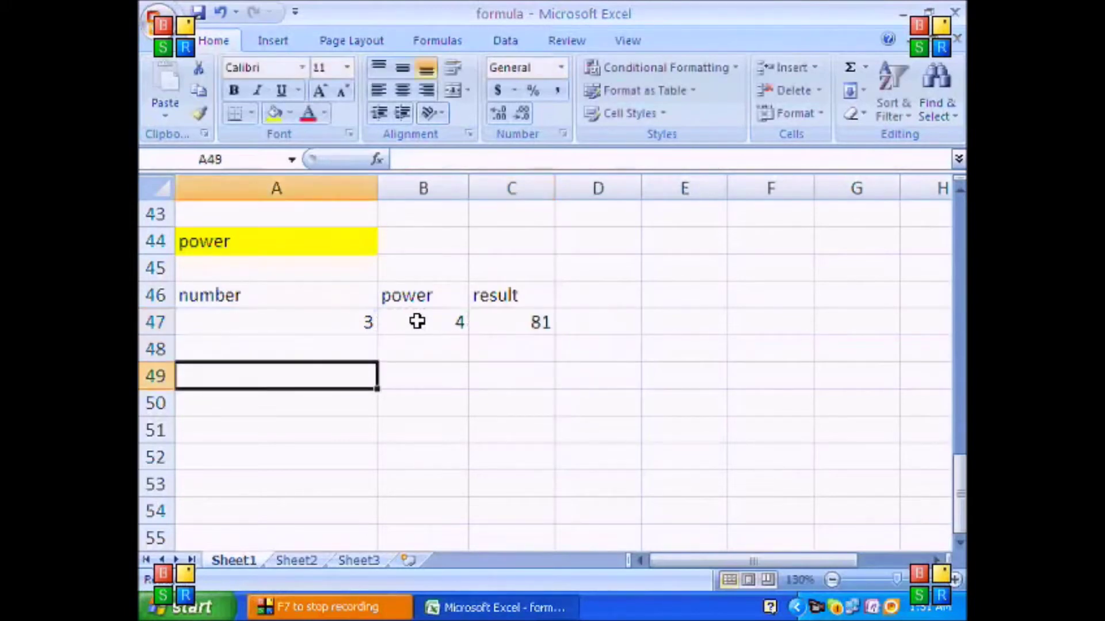
Enter the check formula =3*3*3*3 in A49
type("=3*")
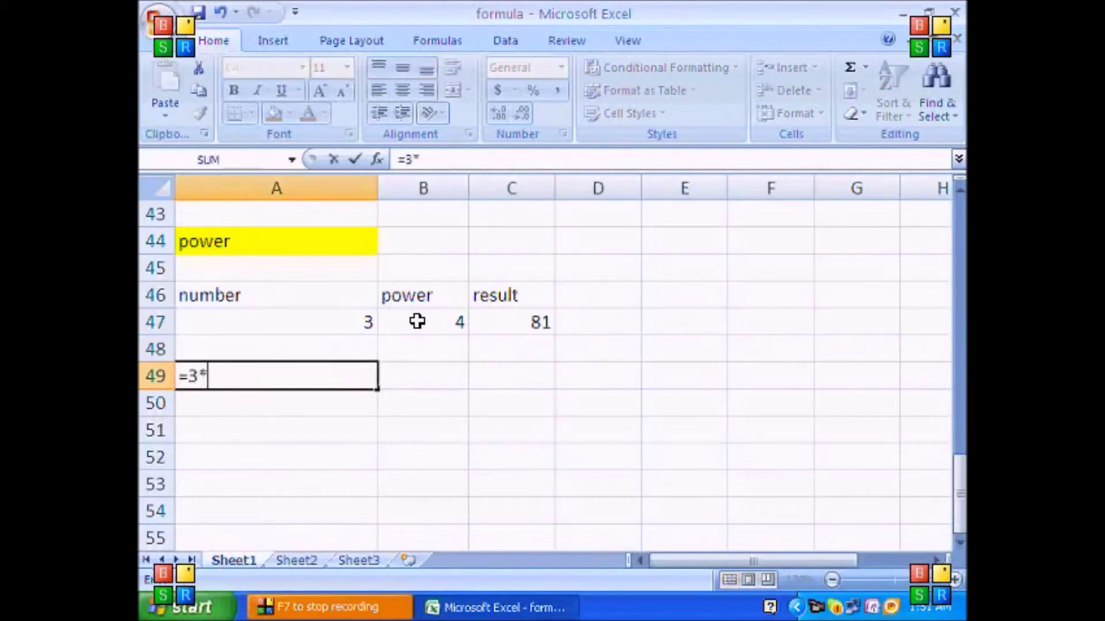
type("3*3*3")
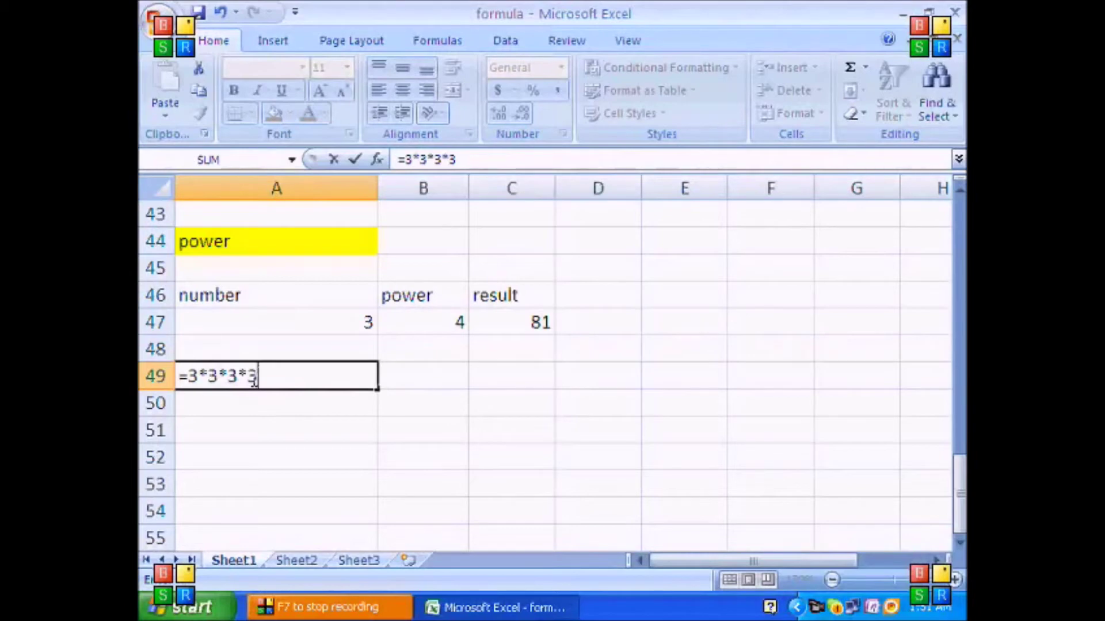
key("Return")
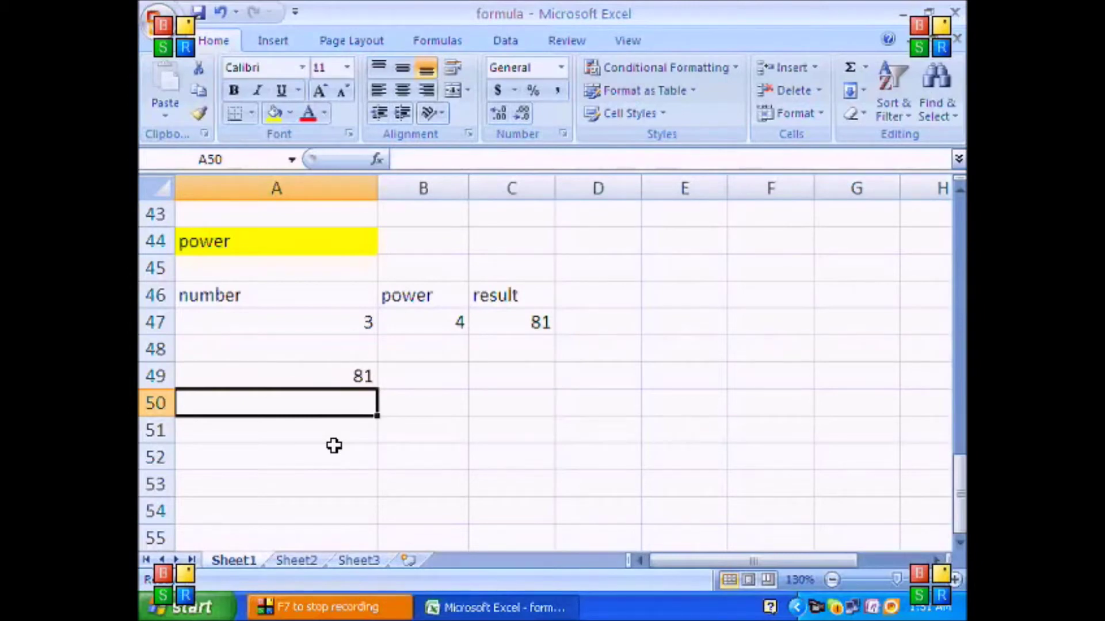
Enter the section title rand in A52 and fill the cell with yellow
scroll(334, 445, "down", 2)
left_click(320, 300)
type("rand")
key("ctrl+Return")
left_click(273, 114)
scroll(267, 254, "down", 1)
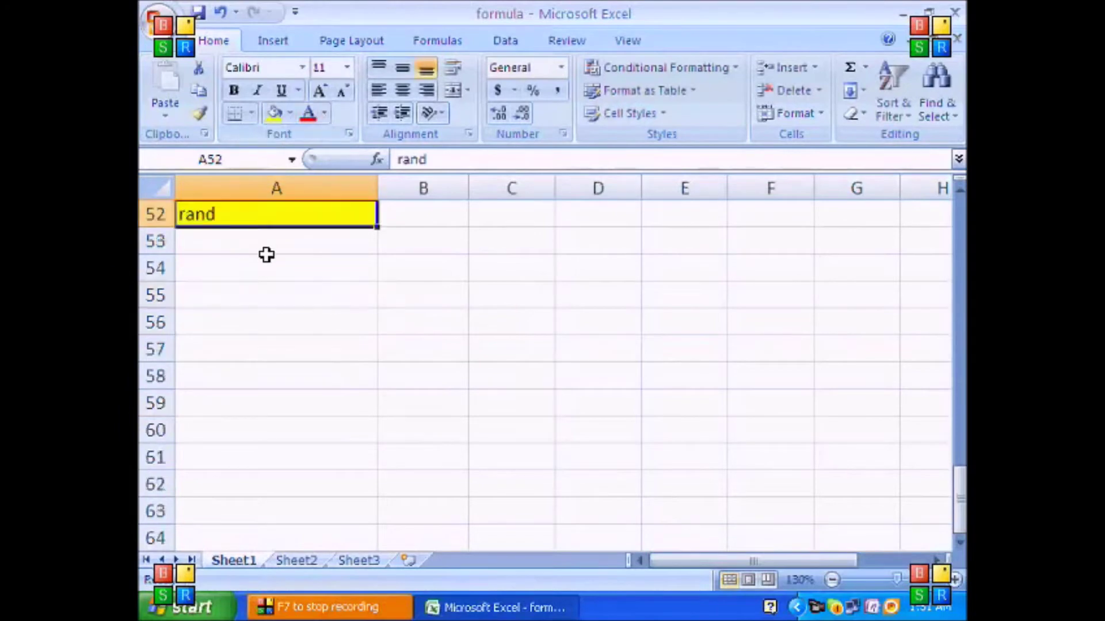
Enter the formula =RAND() in A54 and recalculate the worksheet several times to refresh the random number
left_click(261, 272)
type("=")
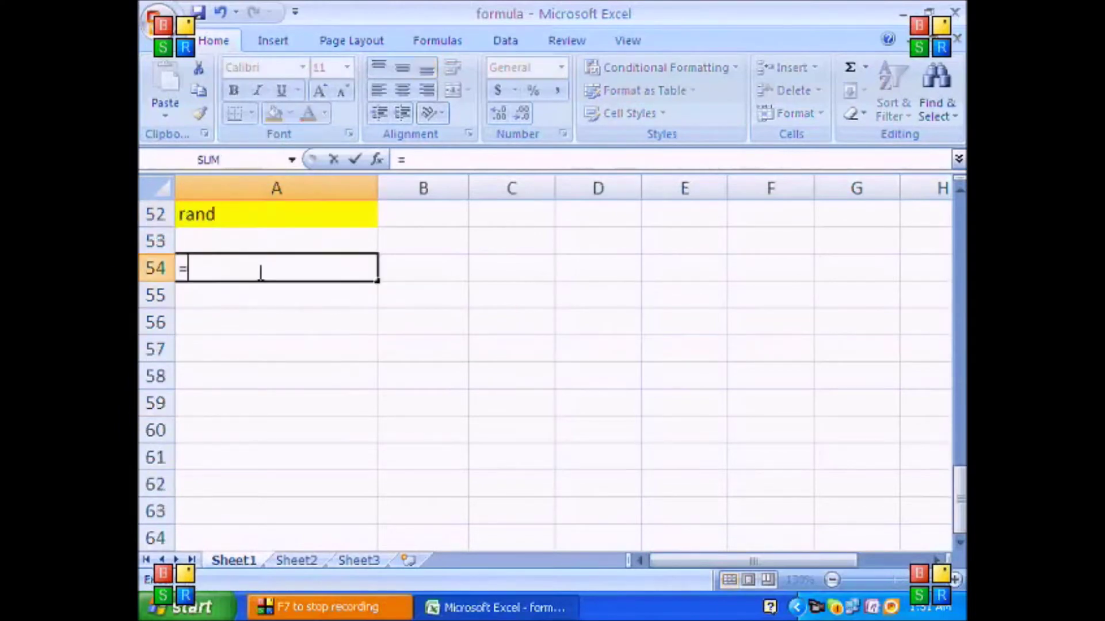
type("rand()")
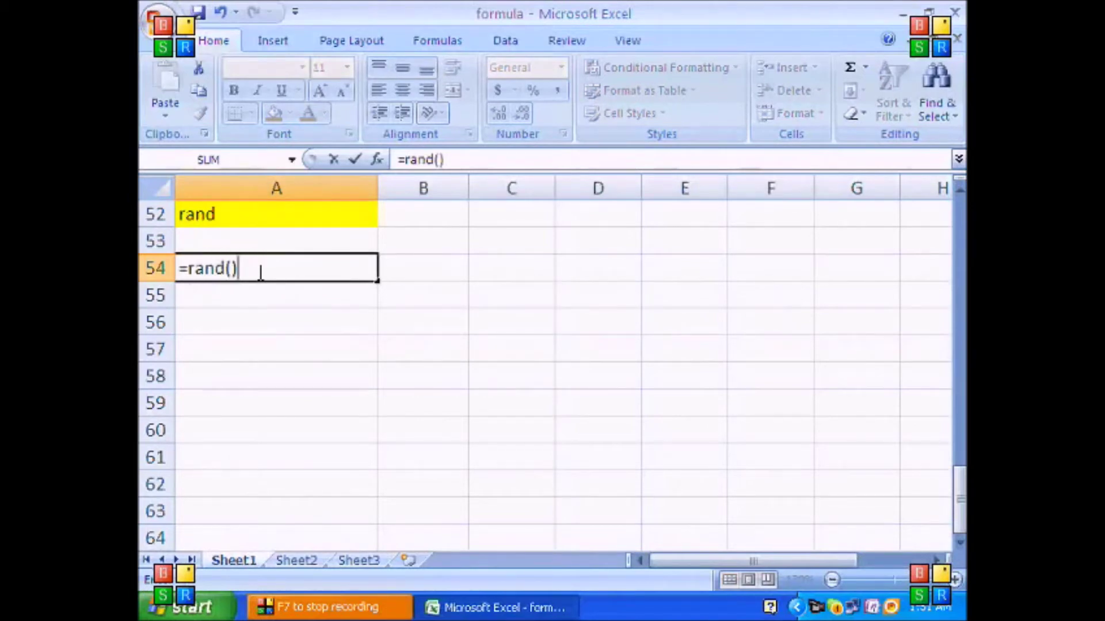
key("Return")
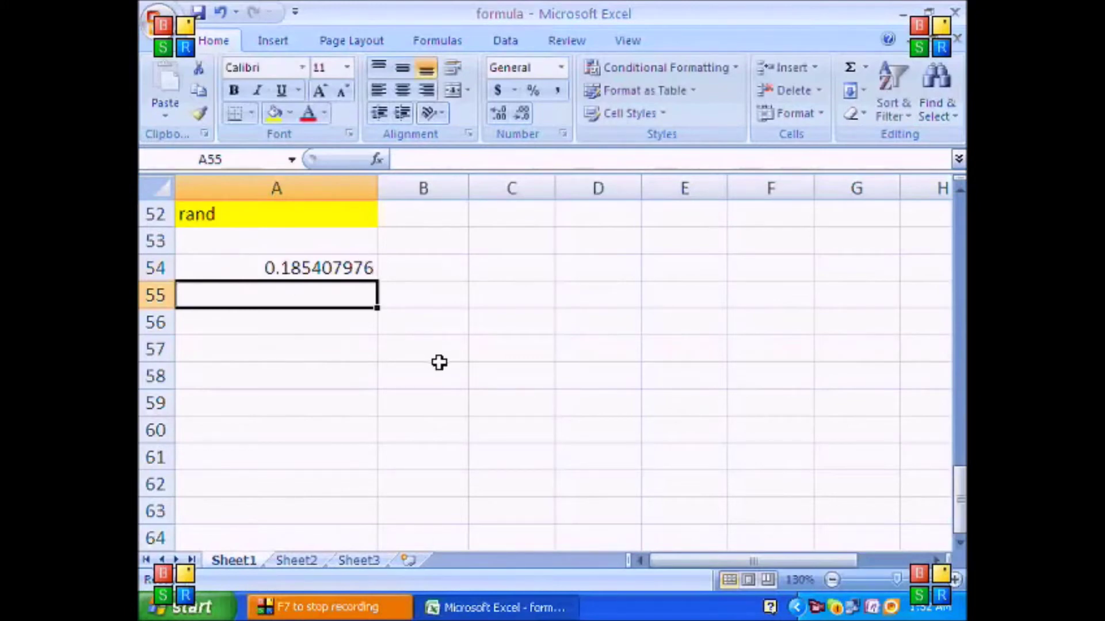
key("F9")
key("F9")
key("F9")
key("F9")
key("F9")
key("F9")
key("F9")
key("F9")
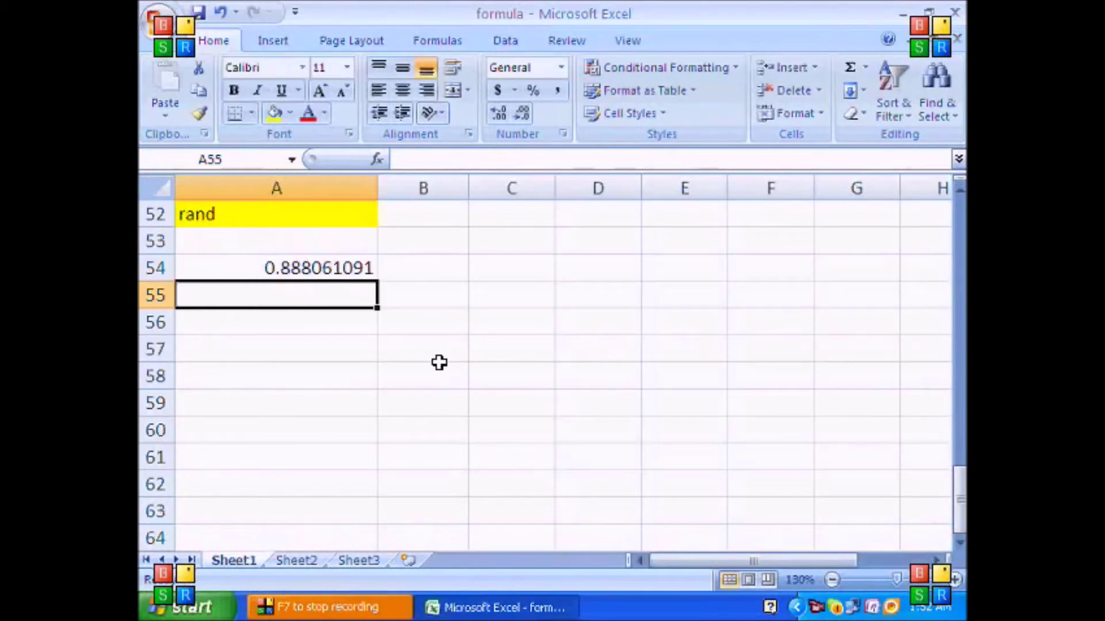
key("F9")
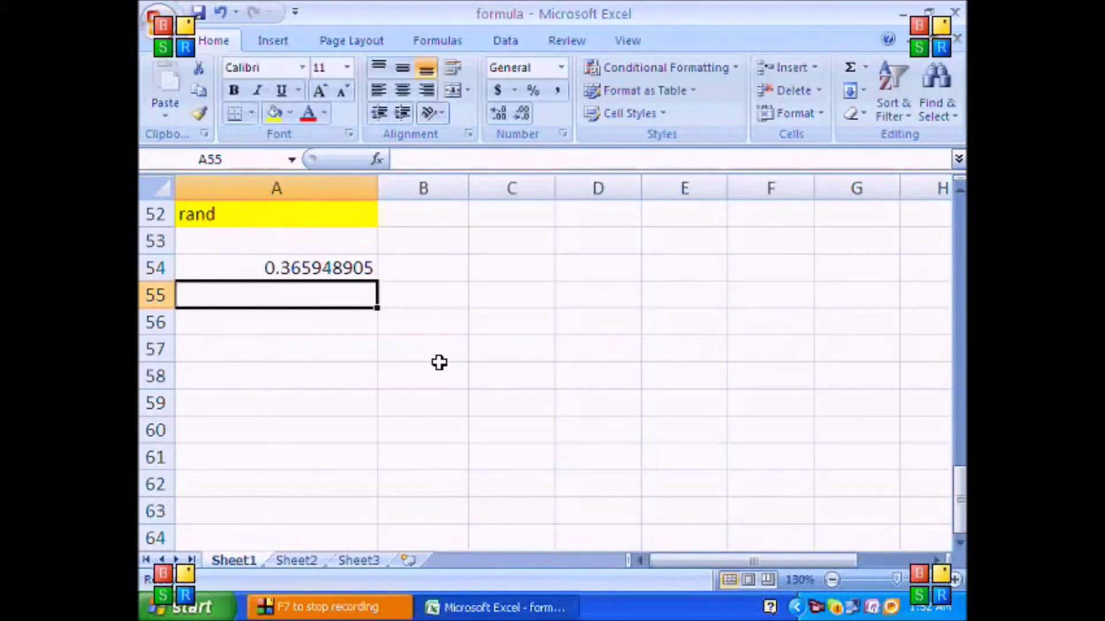
Enter =RAND()*100 in A55 to produce numbers up to 100 and recalculate the worksheet repeatedly
type("=r")
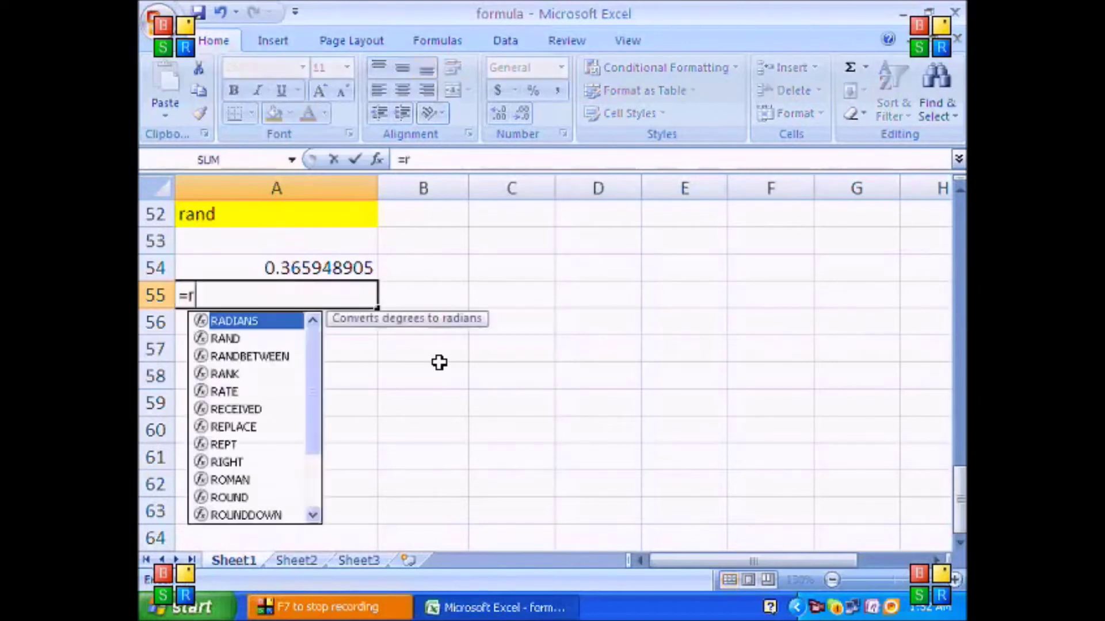
type("and()*100")
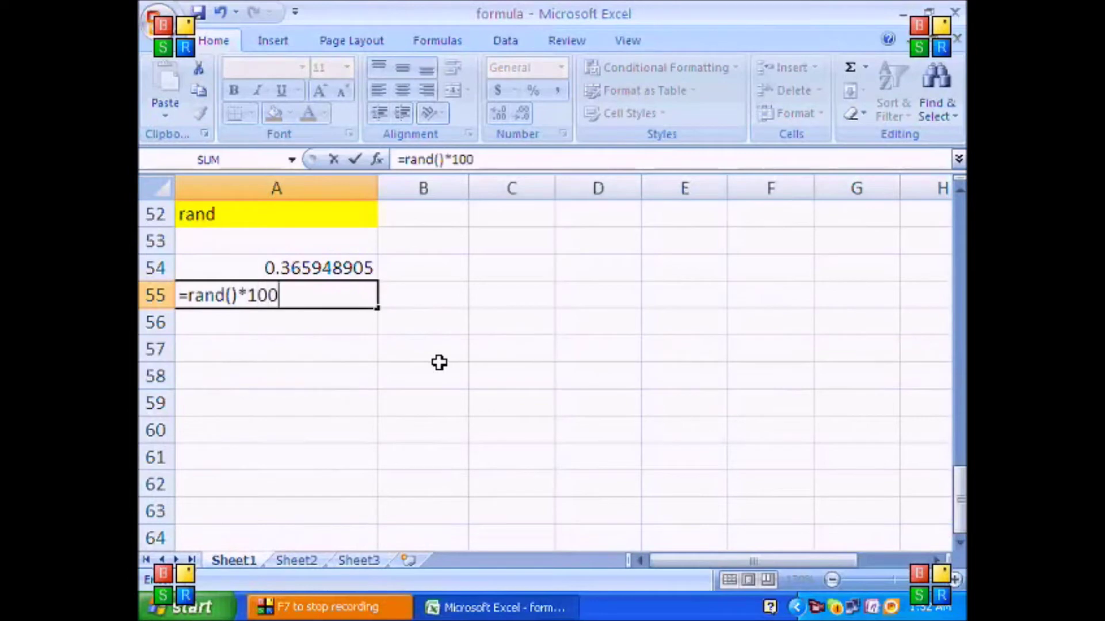
key("Return")
key("F9")
key("F9")
key("F9")
key("F9")
key("F9")
key("F9")
key("F9")
key("F9")
key("F9")
key("F9")
key("F9")
key("F9")
key("F9")
key("F9")
key("F9")
key("F9")
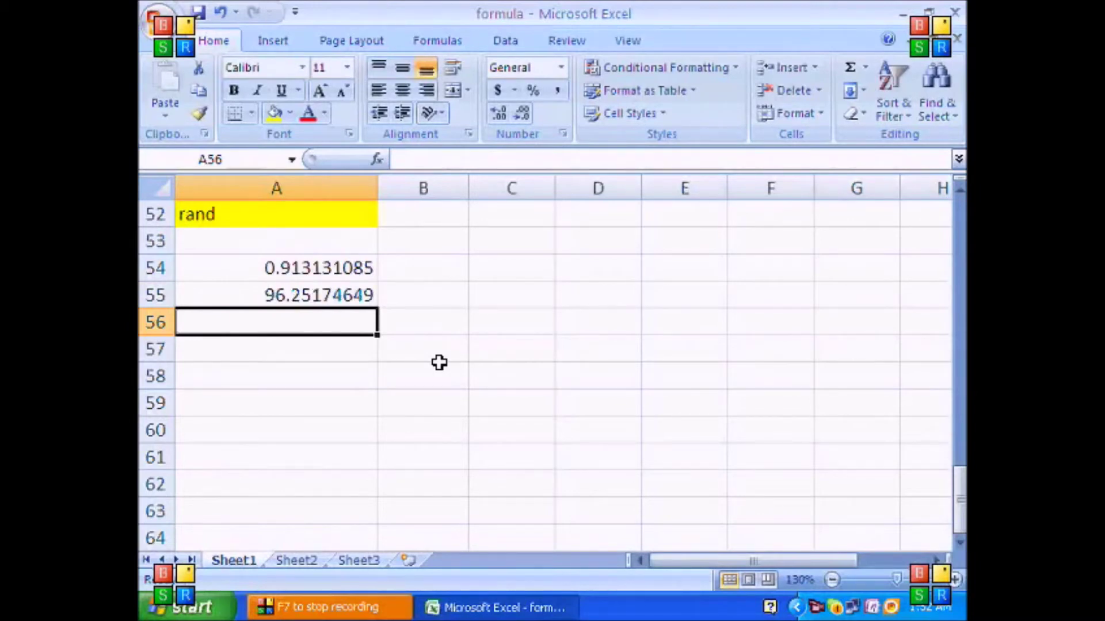
Enter =RAND()*1000 in A56 to produce numbers up to 1000 and recalculate the worksheet repeatedly
type("=rand")
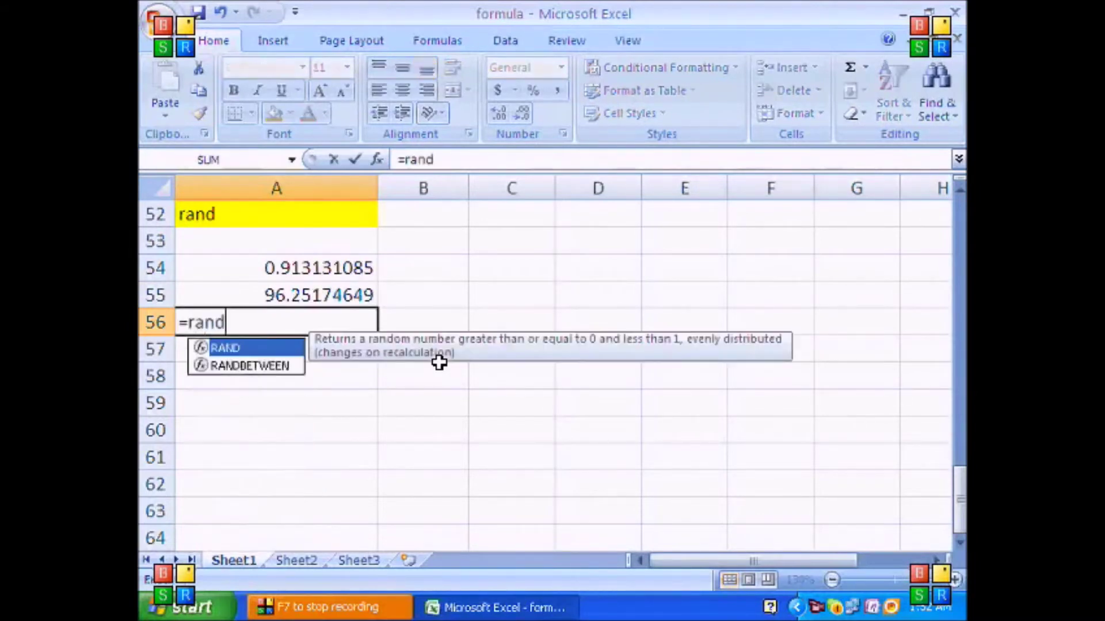
type("()*1")
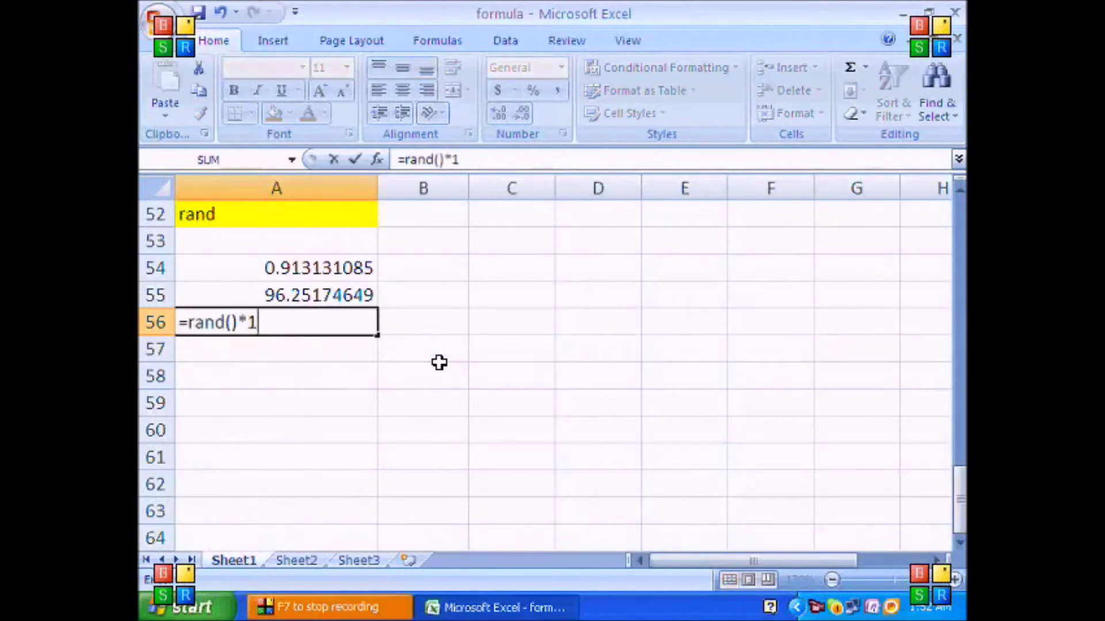
type("000")
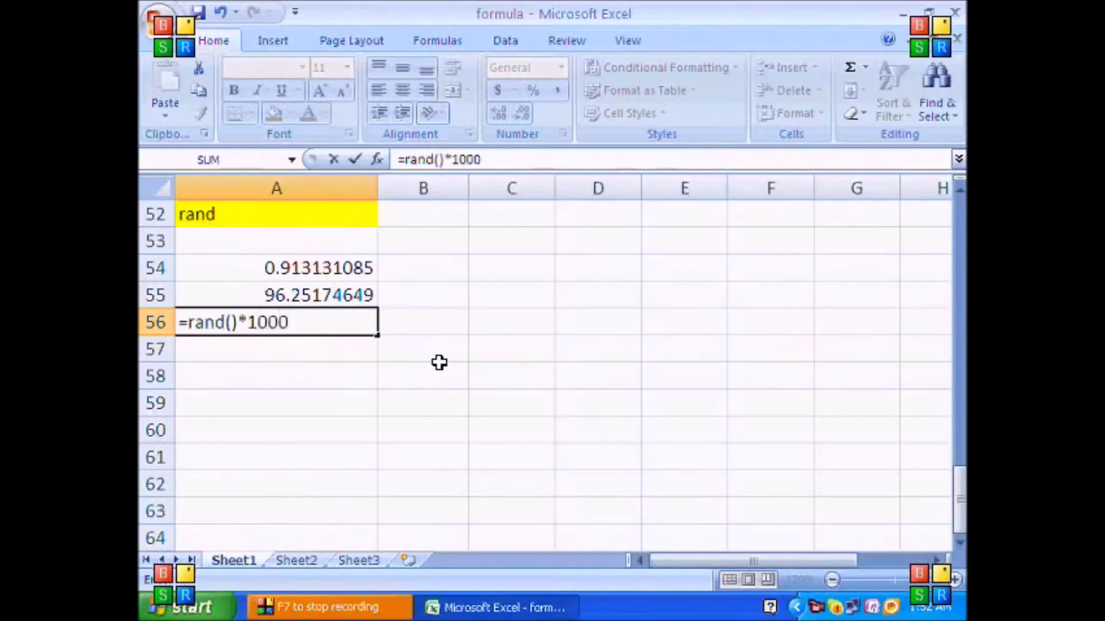
key("Return")
key("F9")
key("F9")
key("F9")
key("F9")
key("F9")
key("F9")
key("F9")
key("F9")
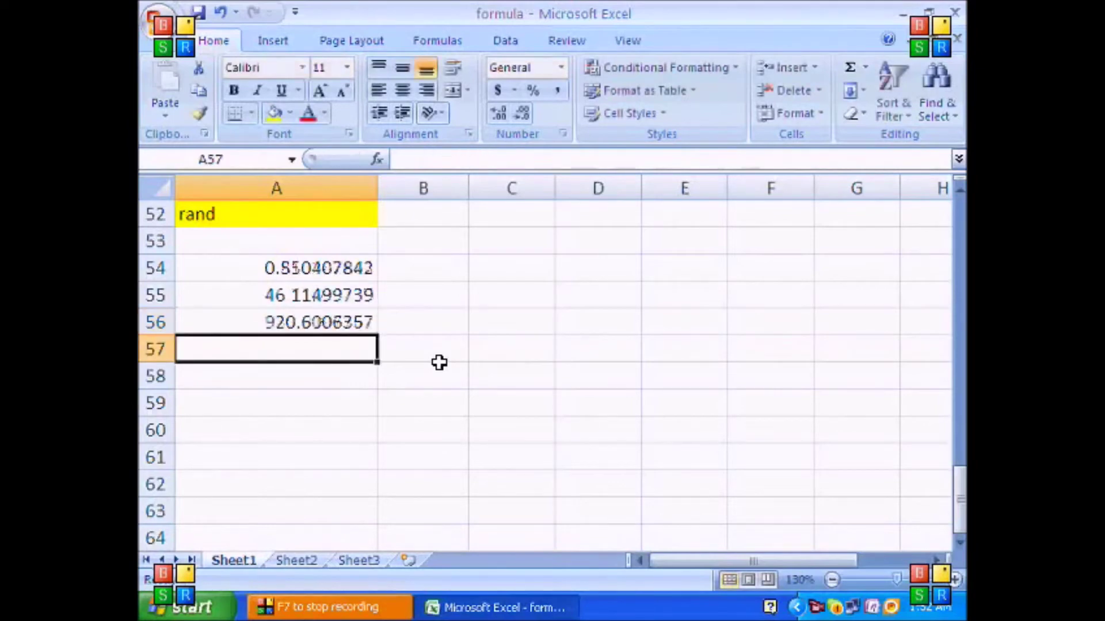
Delete the three RAND formulas in A54:A56
key("Up")
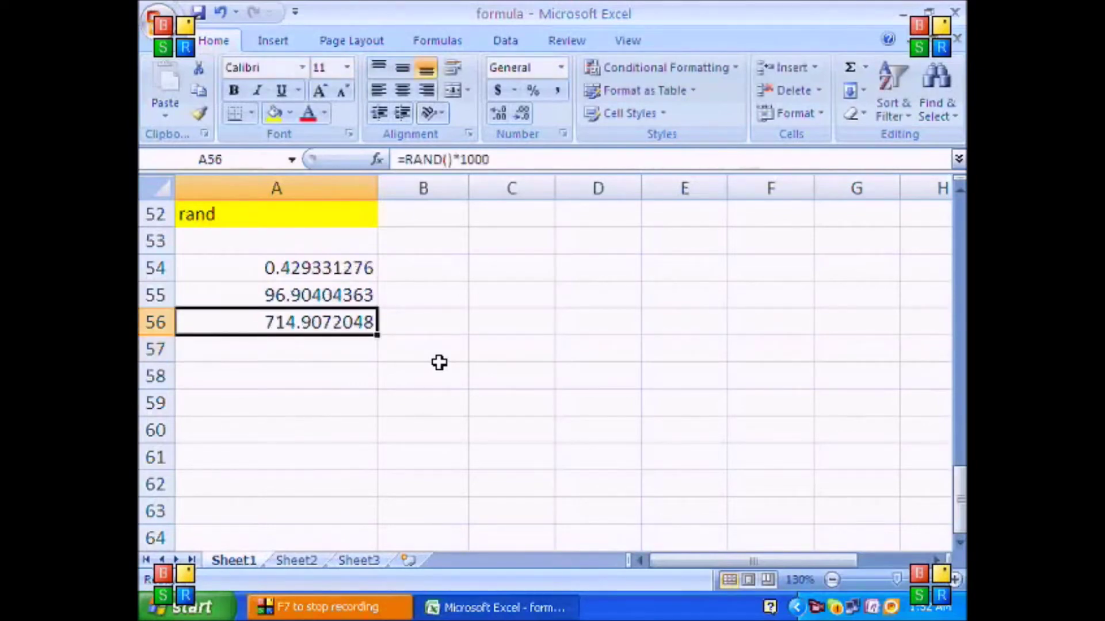
key("Up")
key("Up")
key("shift+Down")
key("shift+Down")
key("Delete")
key("shift+Up")
key("shift+Up")
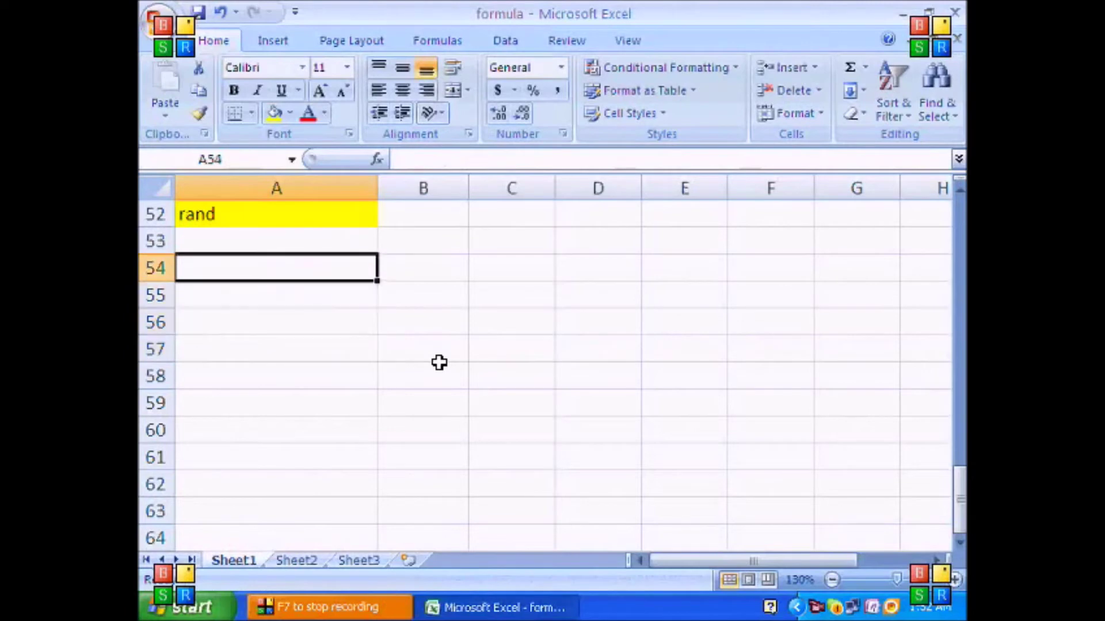
Enter the formula =RAND()*10000 in A54
type("=")
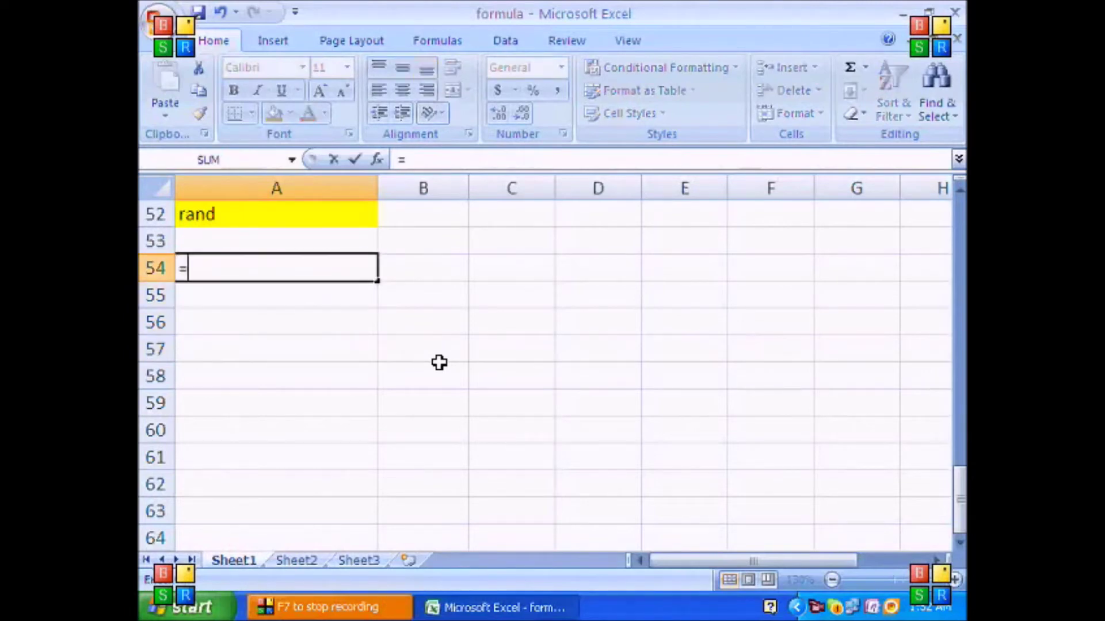
type("rand")
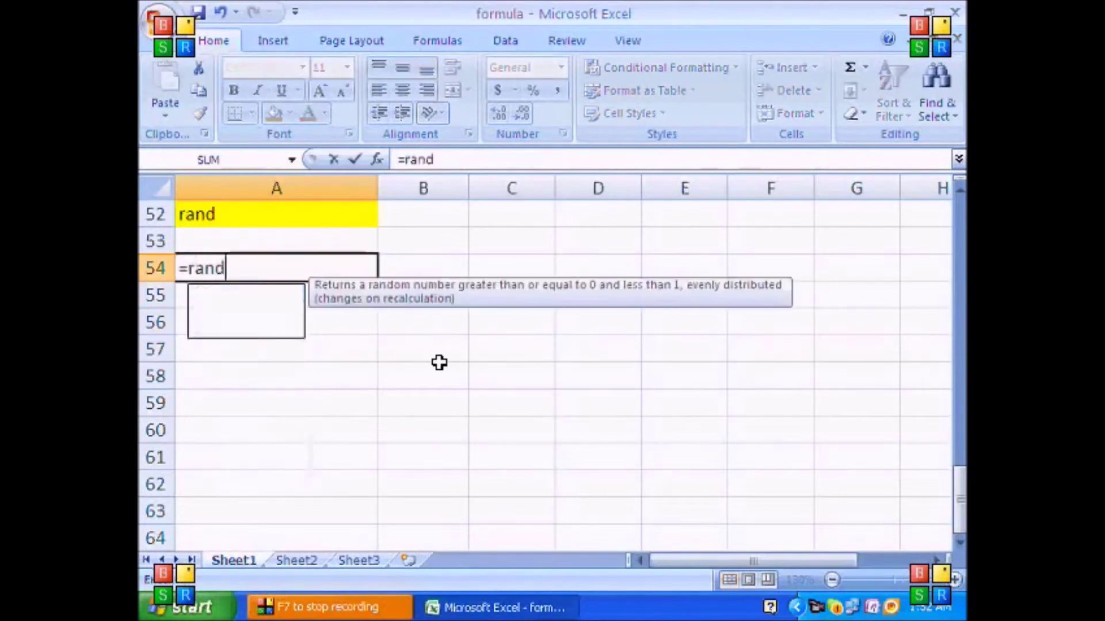
type("()*1000")
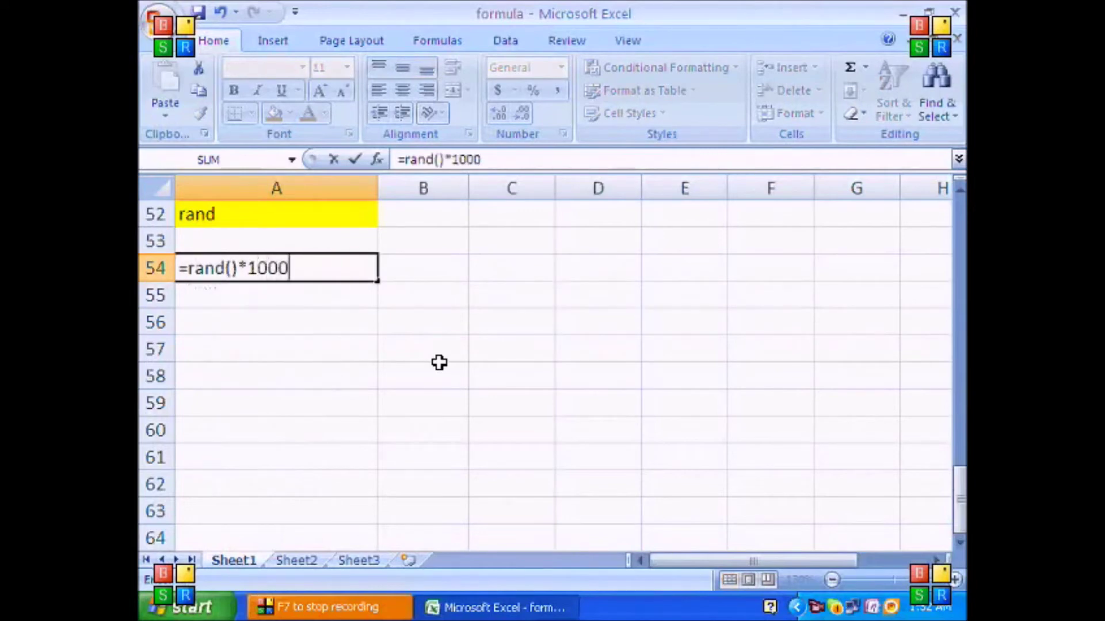
key("ctrl+Return")
Copy the random number formula from A54 into B54:G57 and A55:A57
key("ctrl+c")
key("Right")
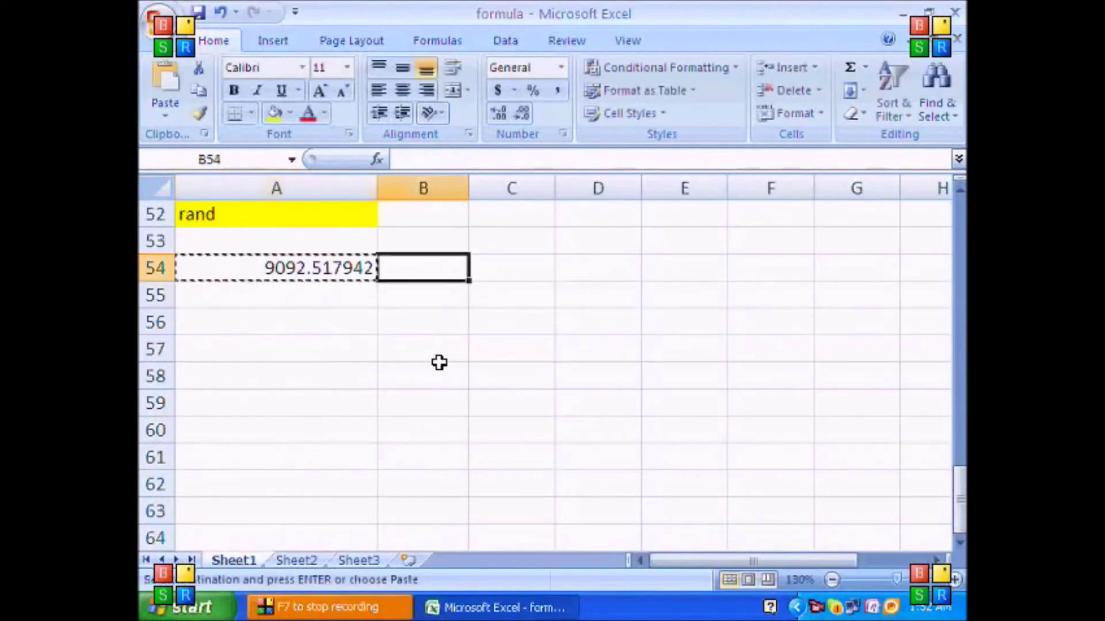
key("shift+Right")
key("shift+Right")
key("shift+Right")
key("shift+Right")
key("shift+Right")
key("shift+Down")
key("shift+Down")
key("shift+Down")
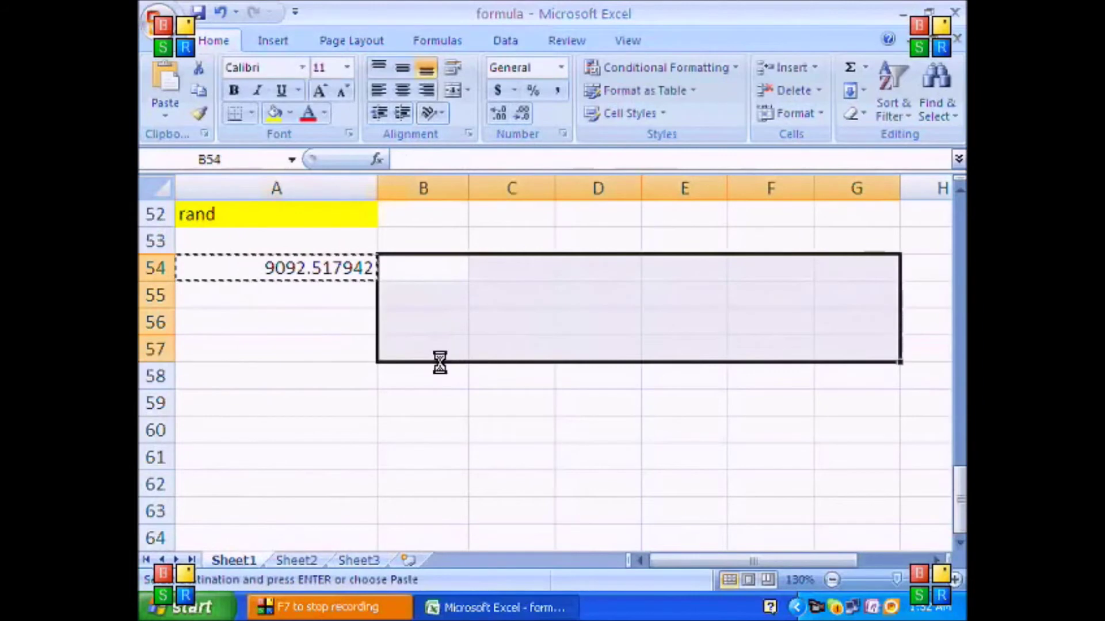
key("ctrl+v")
key("Left")
key("shift+Down")
key("shift+Down")
key("shift+Down")
key("Return")
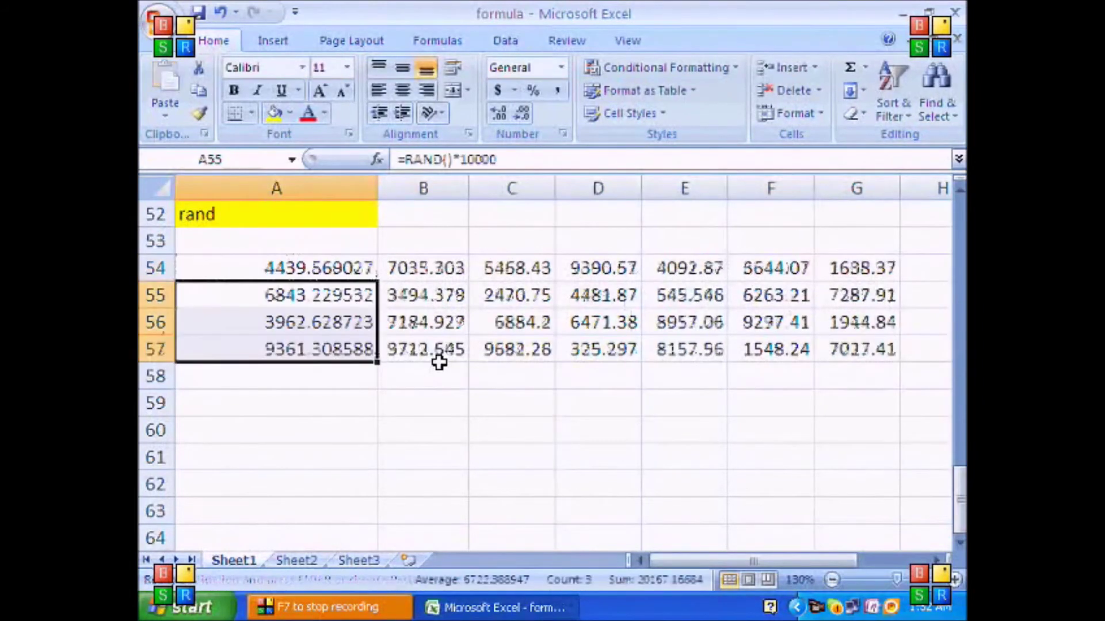
Recalculate the worksheet to generate new random values throughout A54:G57
key("Down")
key("Up")
key("Up")
key("F9")
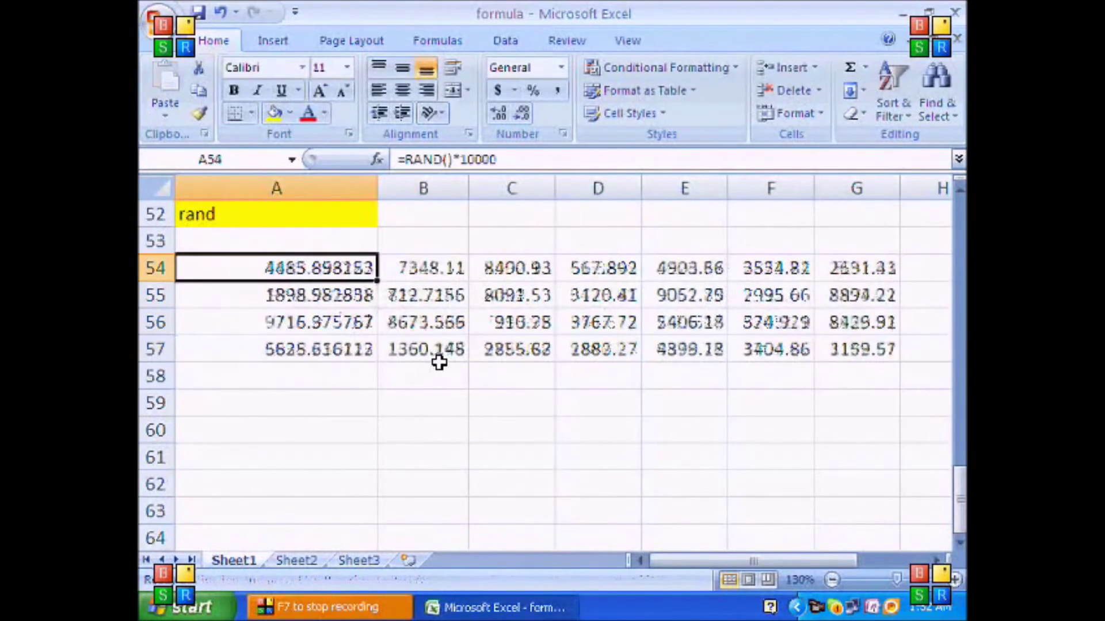
key("F9")
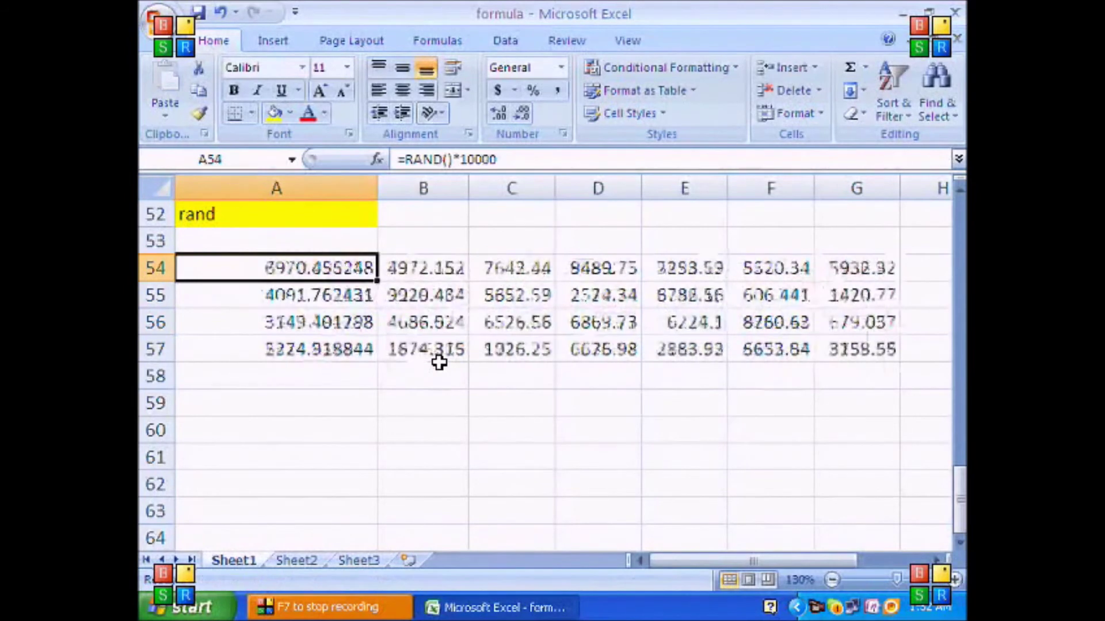
Reduce the decimals of the random numbers in A54:G57 to zero decimal places
key("ctrl+shift+Right")
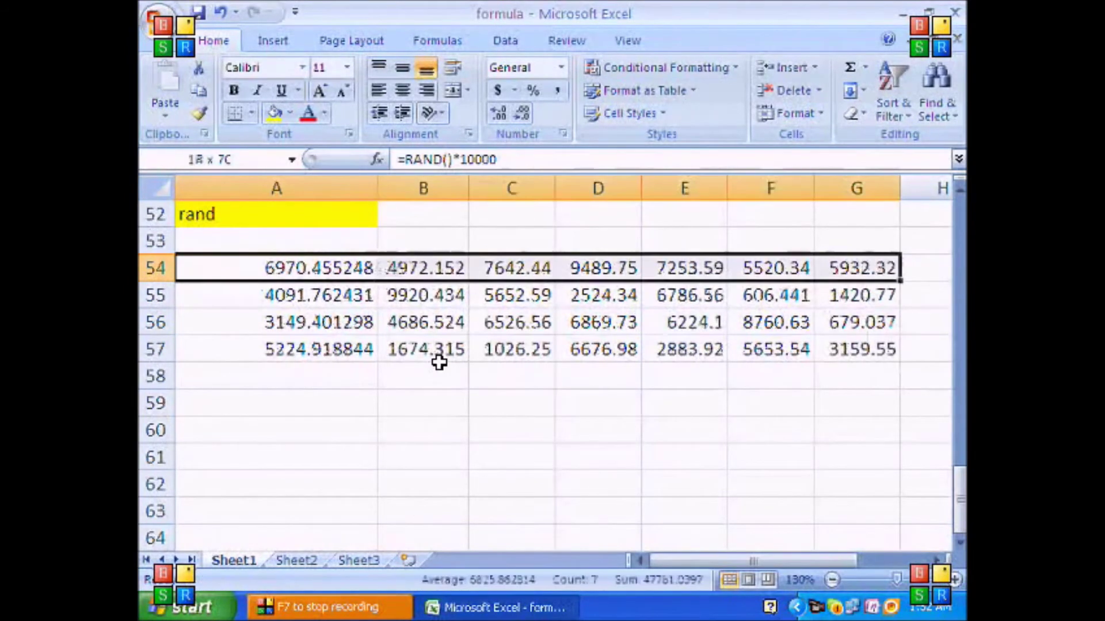
key("ctrl+shift+Down")
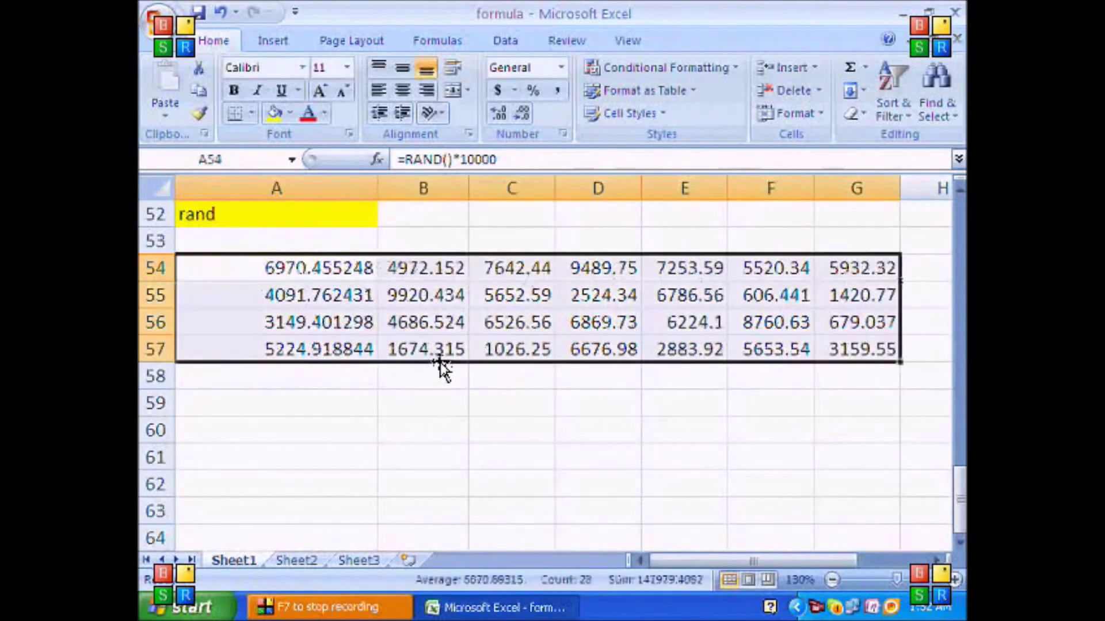
left_click(519, 114)
left_click(518, 114)
left_click(519, 114)
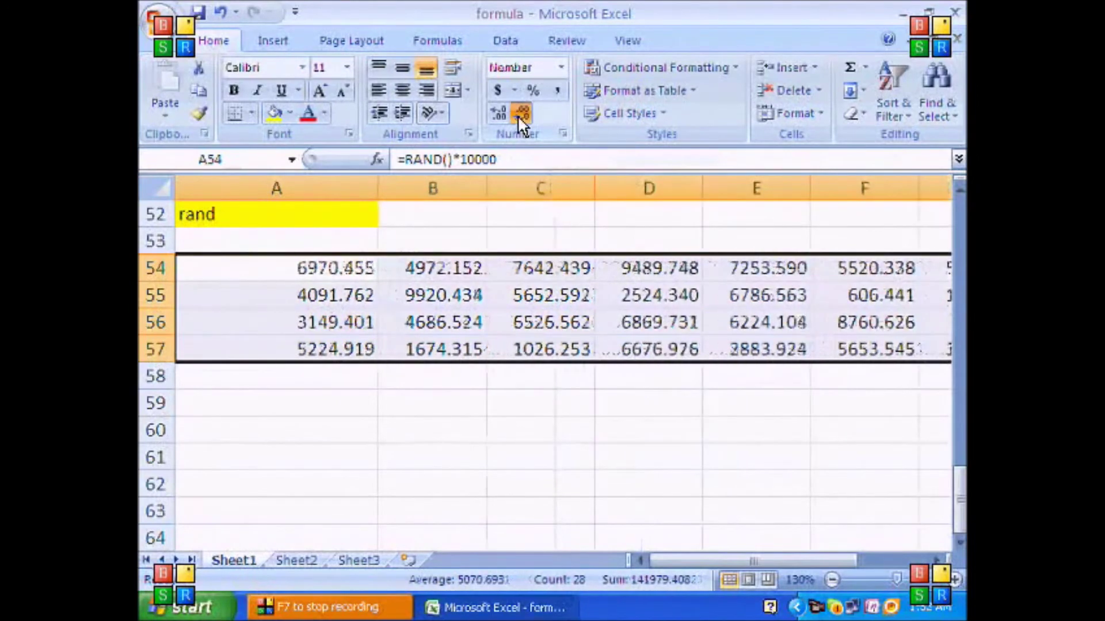
left_click(519, 114)
left_click(519, 114)
left_click(519, 114)
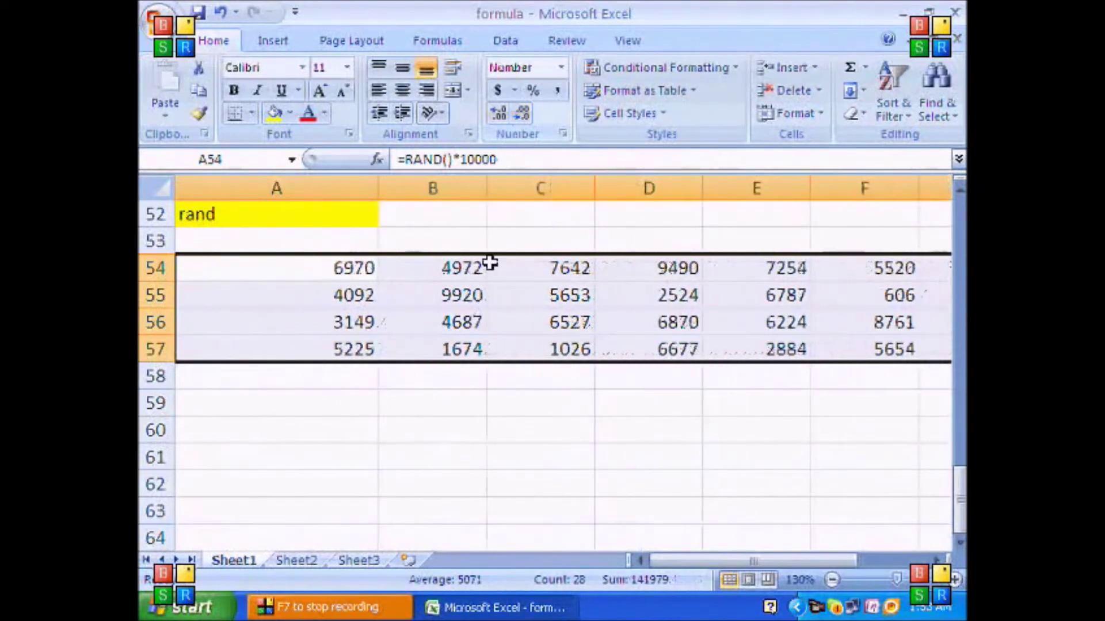
Recalculate the worksheet repeatedly to regenerate the random numbers in A54:G57
scroll(490, 259, "down", 1)
scroll(490, 263, "down", 1)
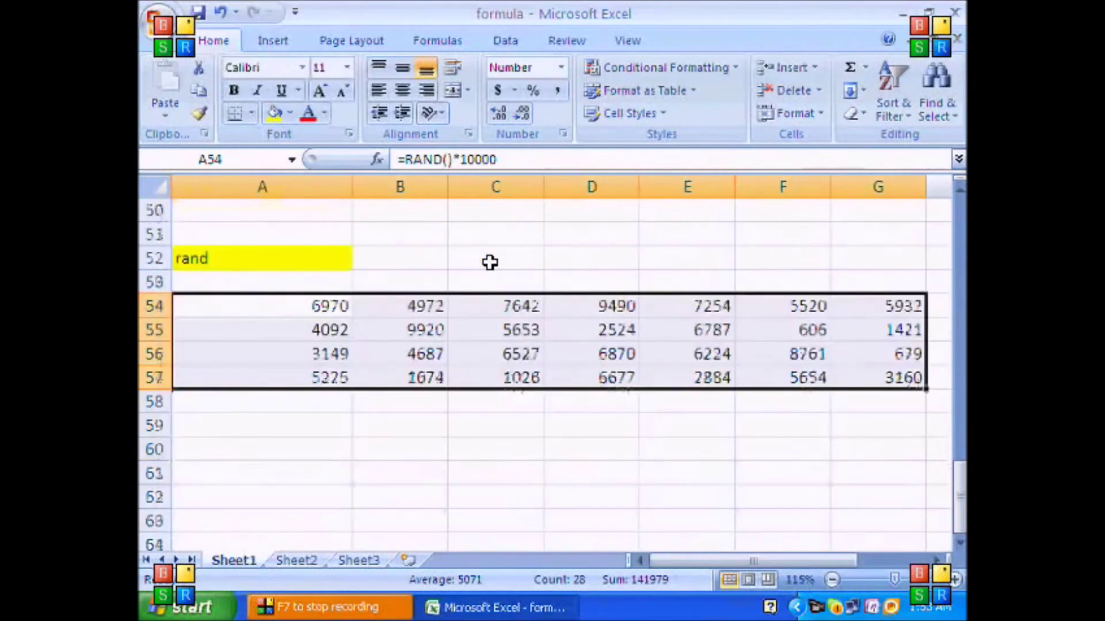
key("F9")
key("F9")
key("F9")
key("F9")
key("F9")
key("F9")
key("F9")
key("F9")
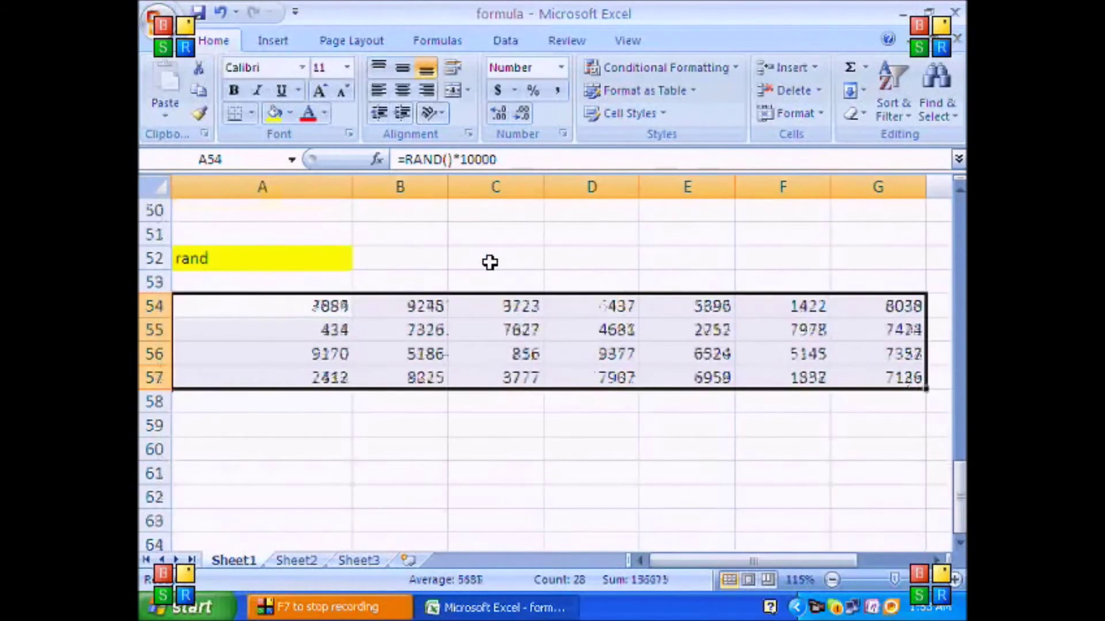
key("F9")
key("F9")
key("F9")
key("F9")
key("F9")
key("F9")
key("F9")
key("F9")
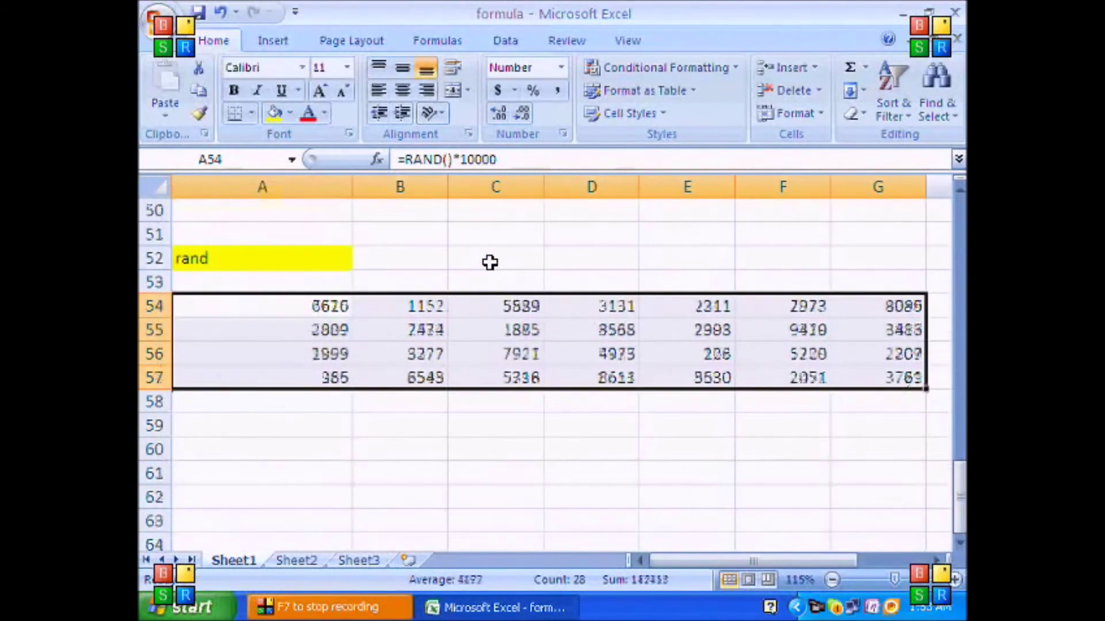
key("F9")
key("F9")
key("F9")
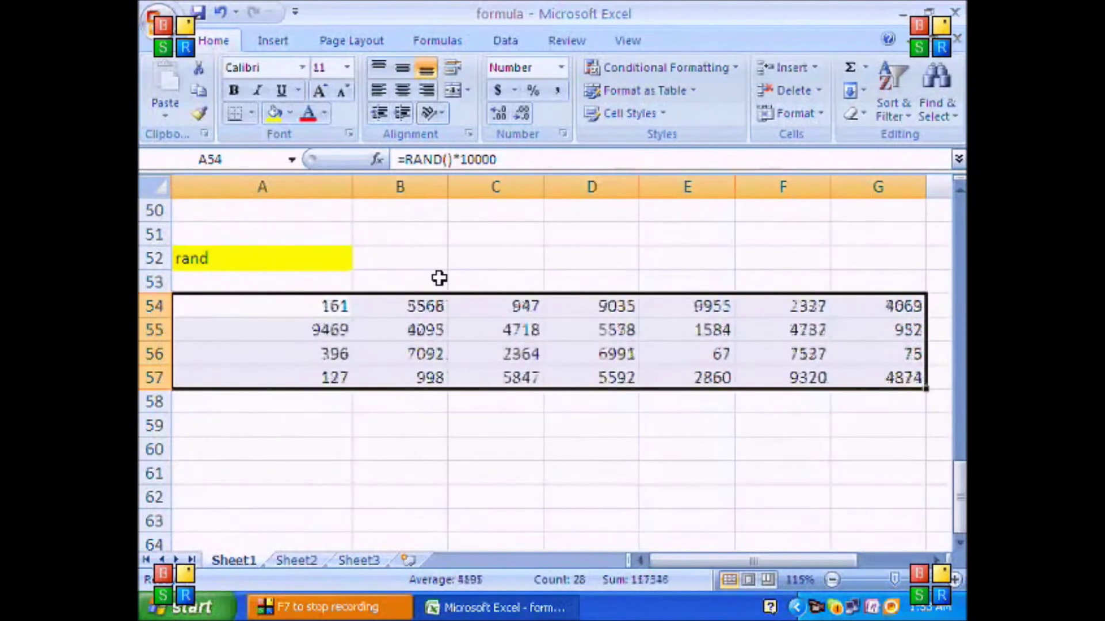
Enter the section label rept in A61 and fill the cell with yellow
left_click(277, 463)
scroll(281, 449, "down", 3)
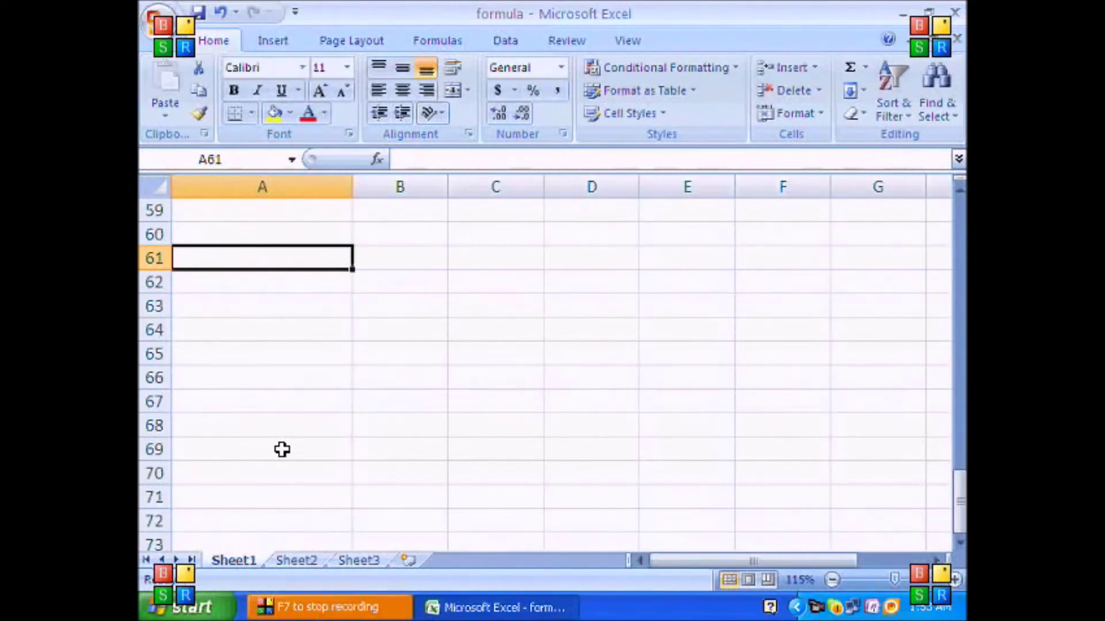
type("rept")
key("Return")
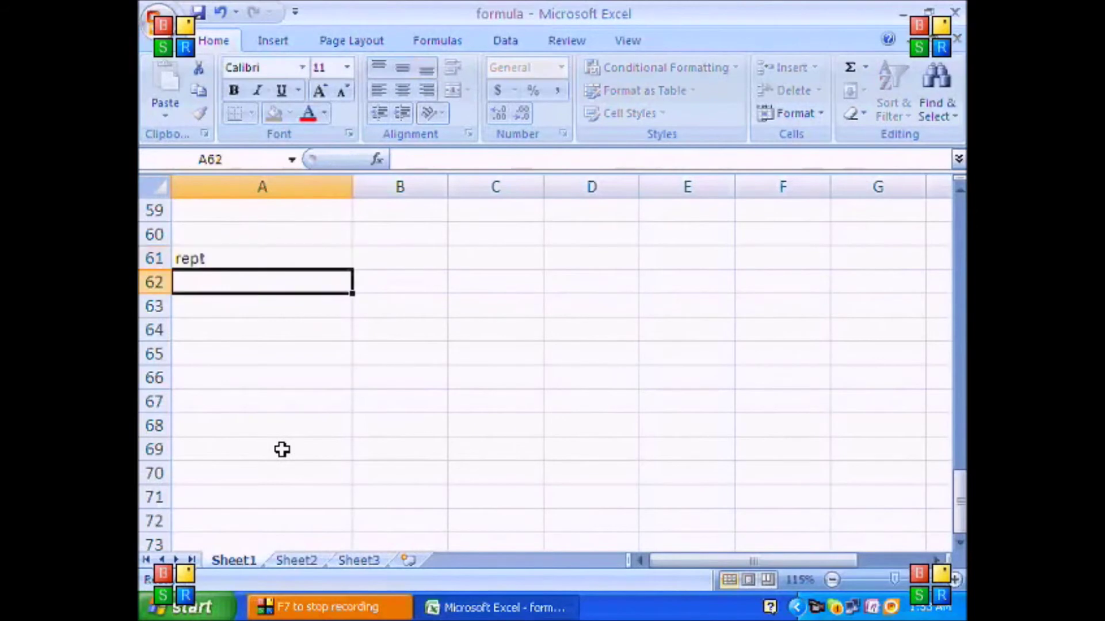
key("Up")
left_click(275, 112)
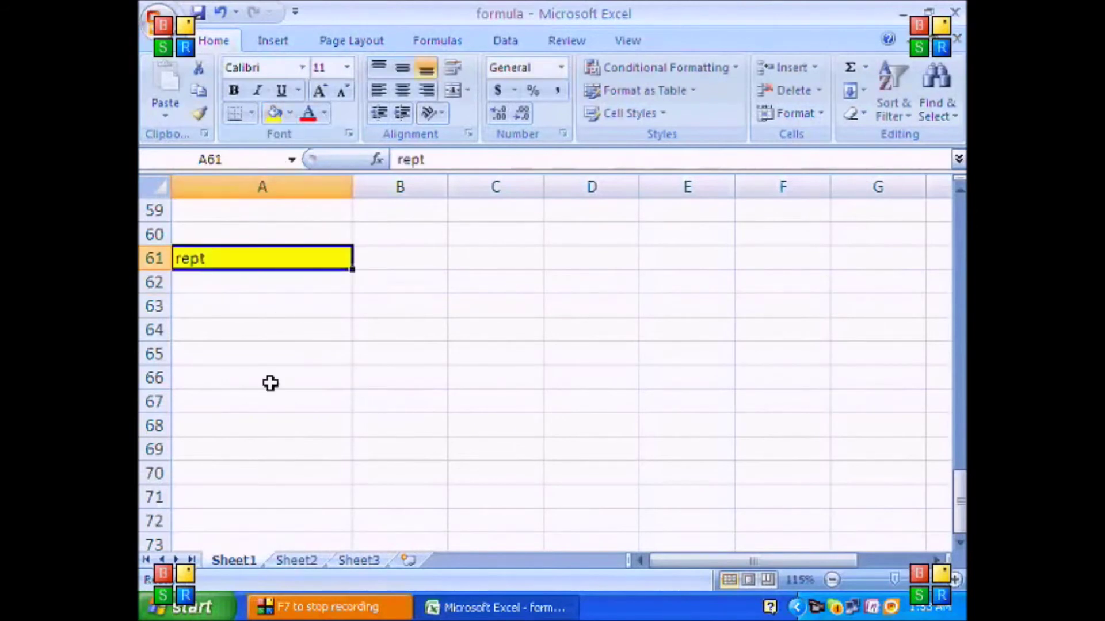
Enter the headings text in A63 and number of repeats in B63
scroll(270, 382, "up", 1)
scroll(270, 383, "down", 4)
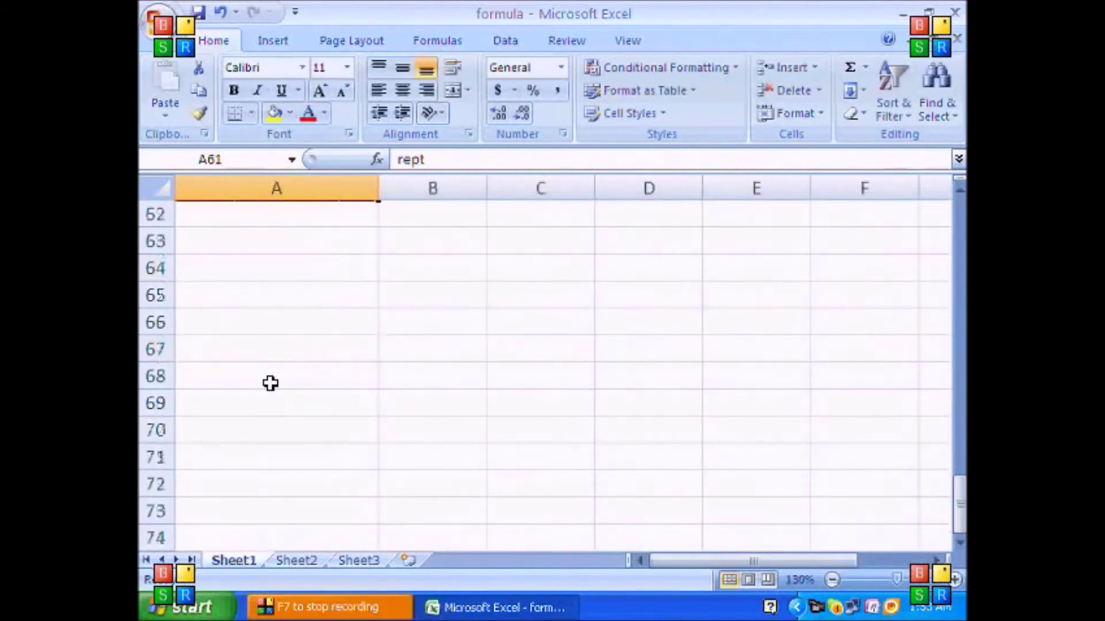
scroll(270, 383, "up", 1)
scroll(270, 382, "up", 1)
left_click(268, 305)
type("text")
key("Tab")
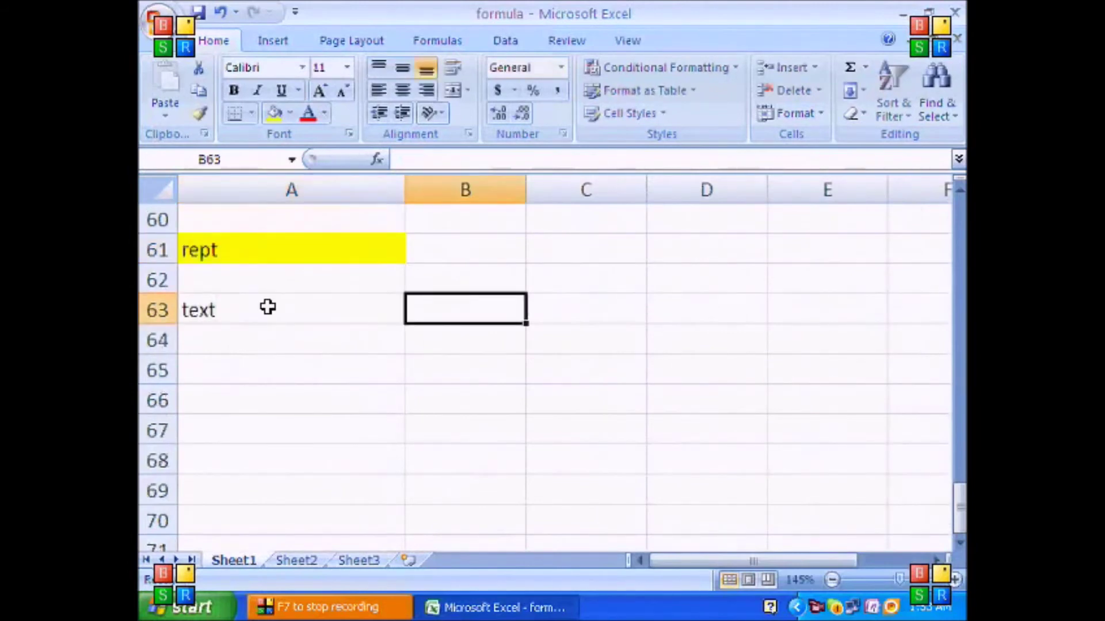
type("number of ")
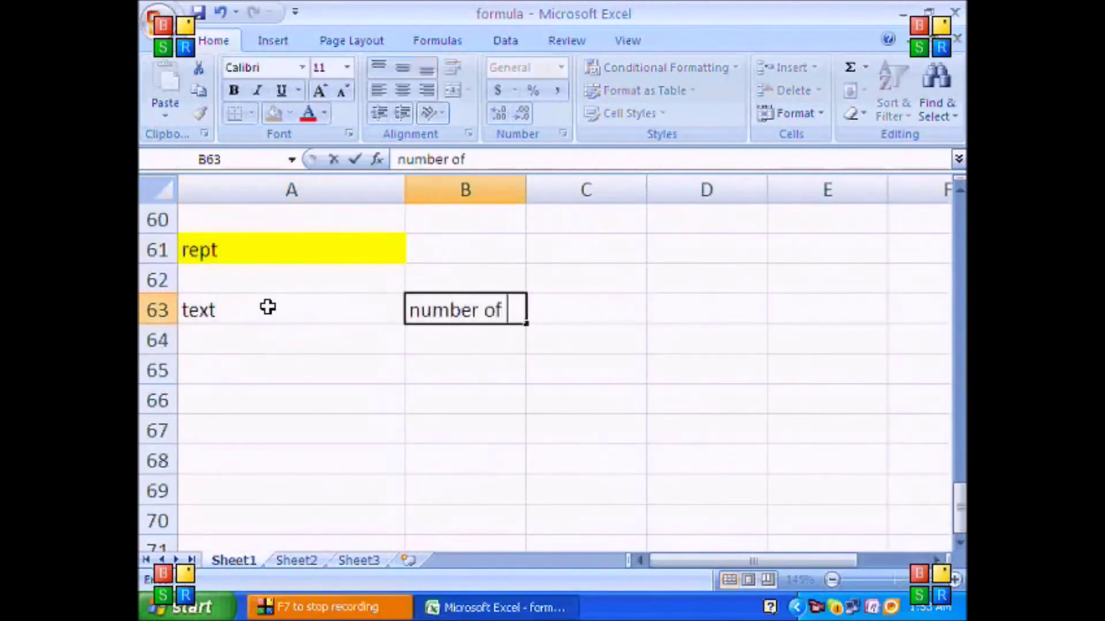
type("repeats")
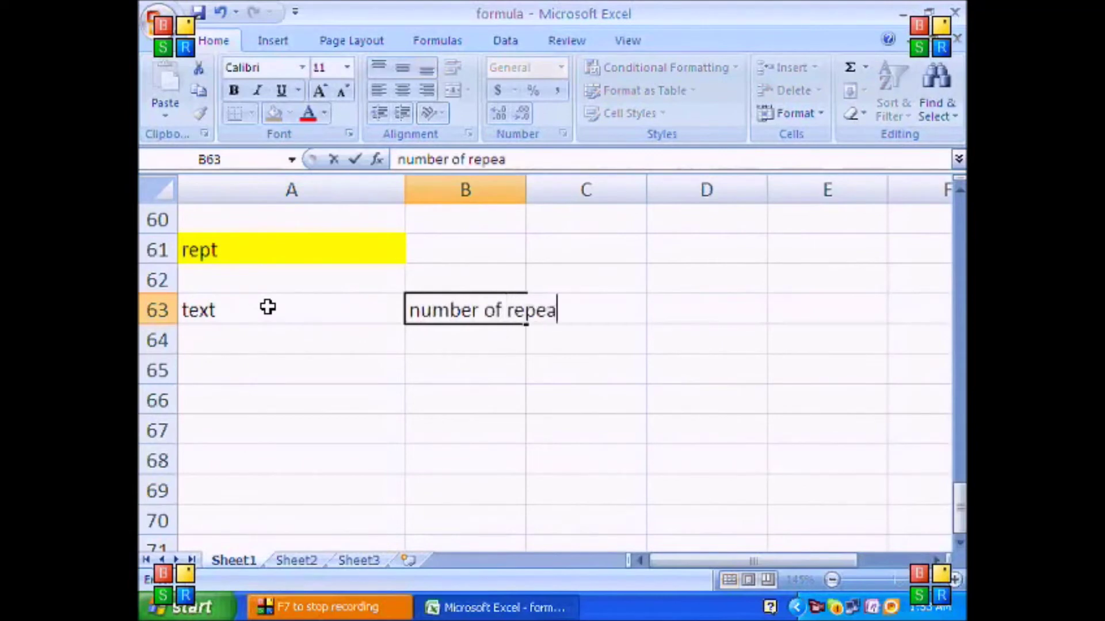
key("Return")
Enter the sample values a in A64 and 10 in B64, and label A66 as result
type("a")
key("Tab")
type("10")
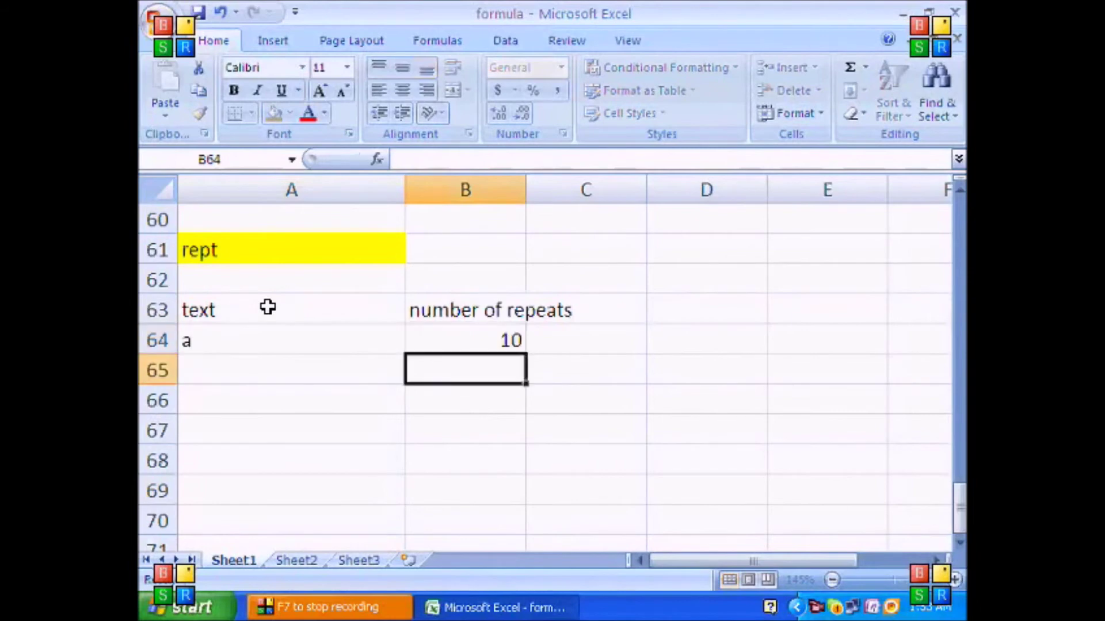
key("Return")
key("Return")
type("resul")
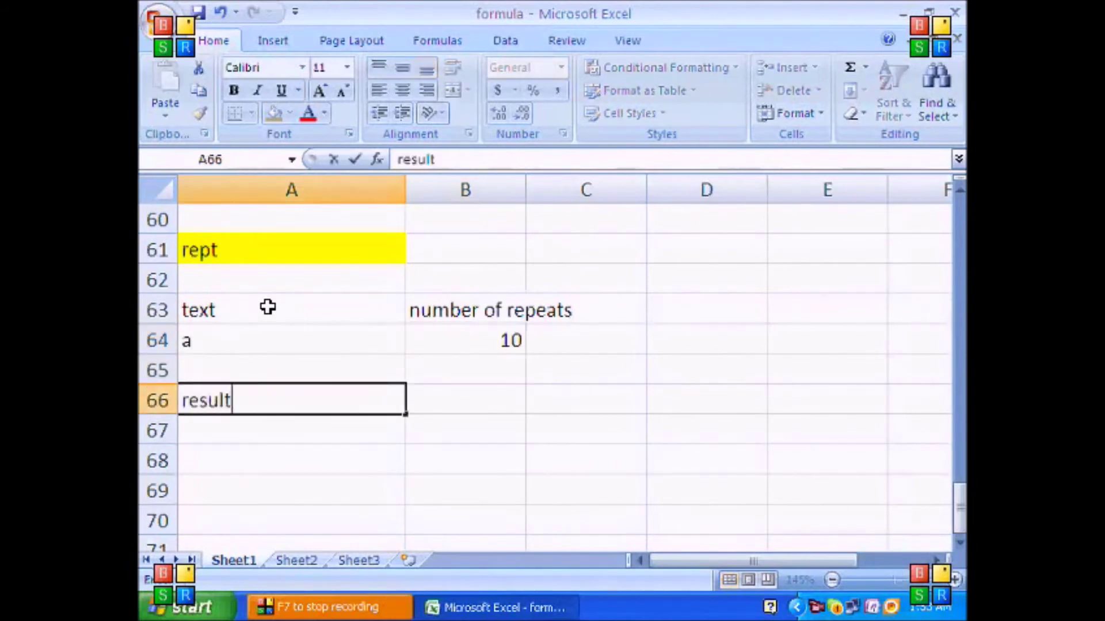
type("t")
key("Return")
Enter the formula =REPT(A64,B64) in A67 under the result label
type("=")
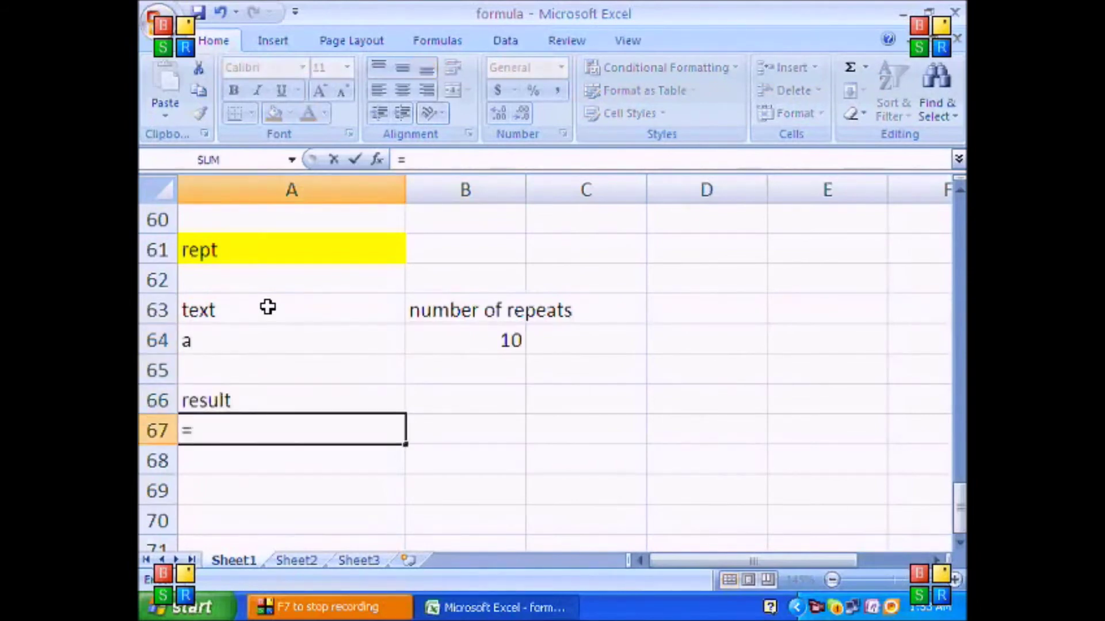
type("rept(")
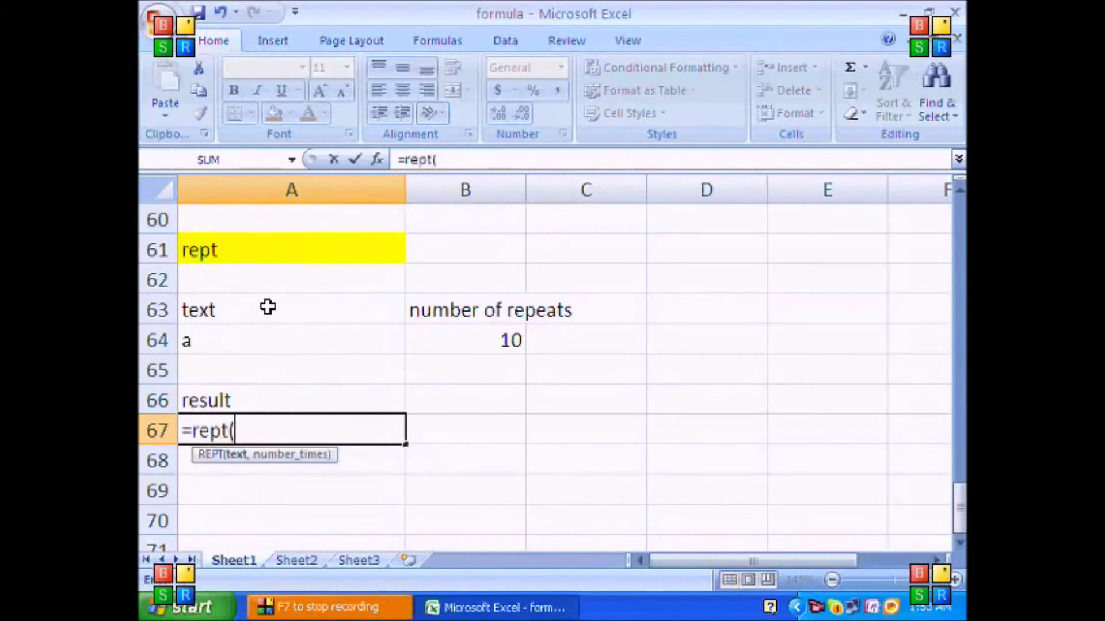
key("Up")
key("Up")
key("Up")
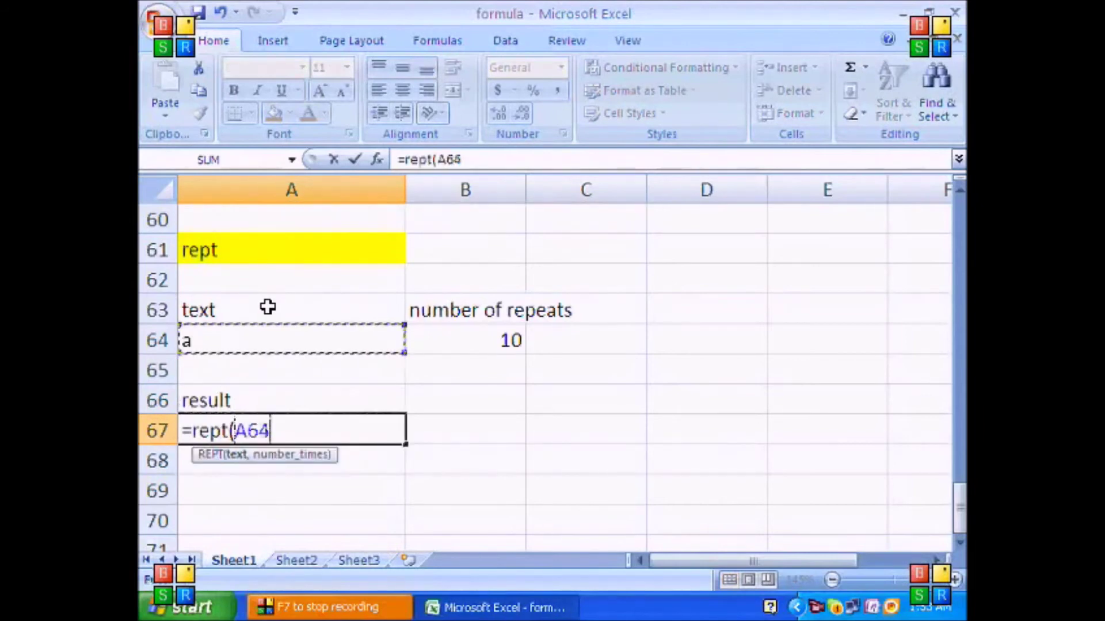
type(",")
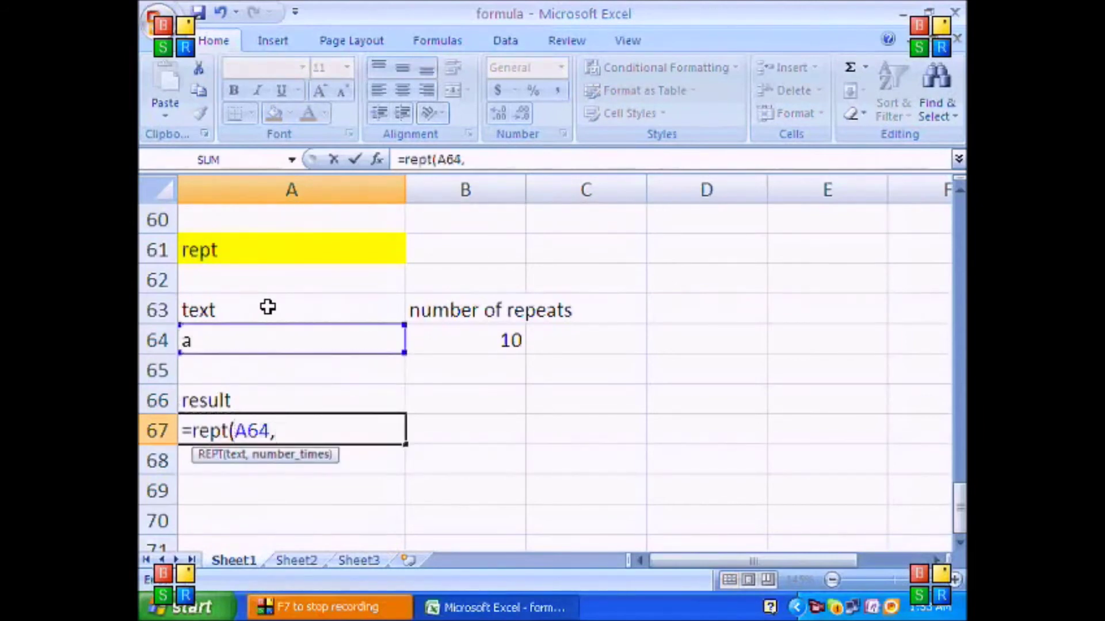
left_click(469, 342)
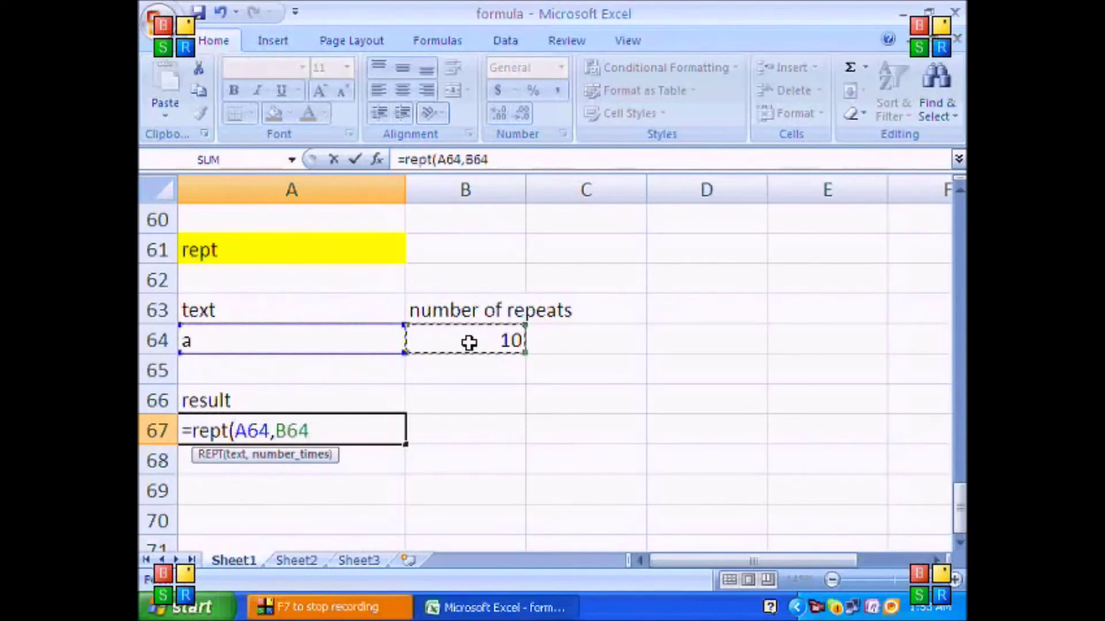
type(",")
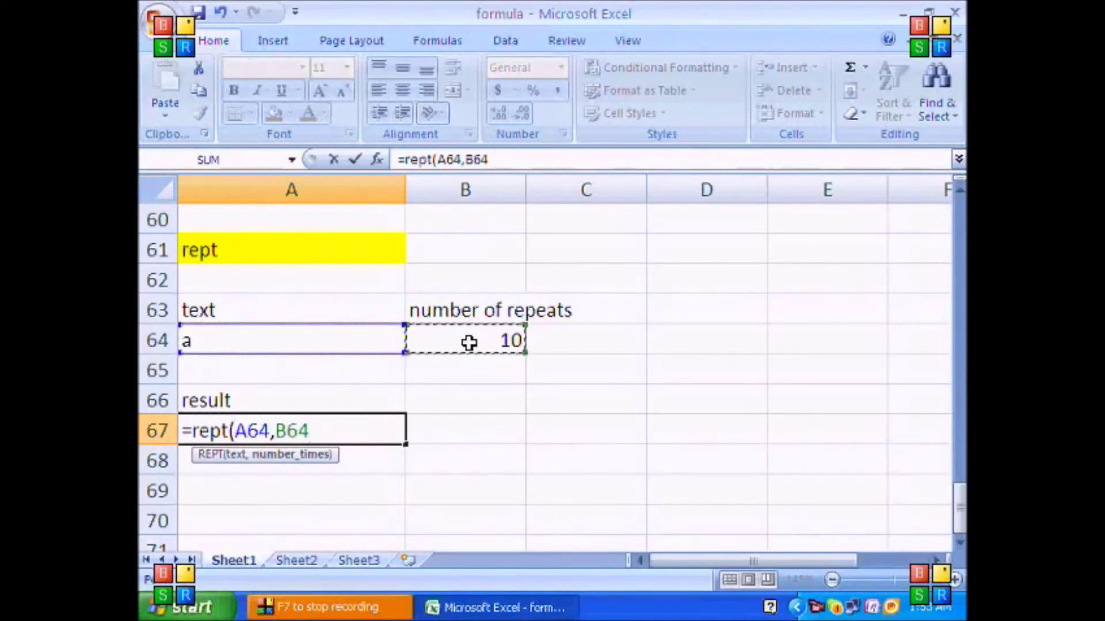
key("Return")
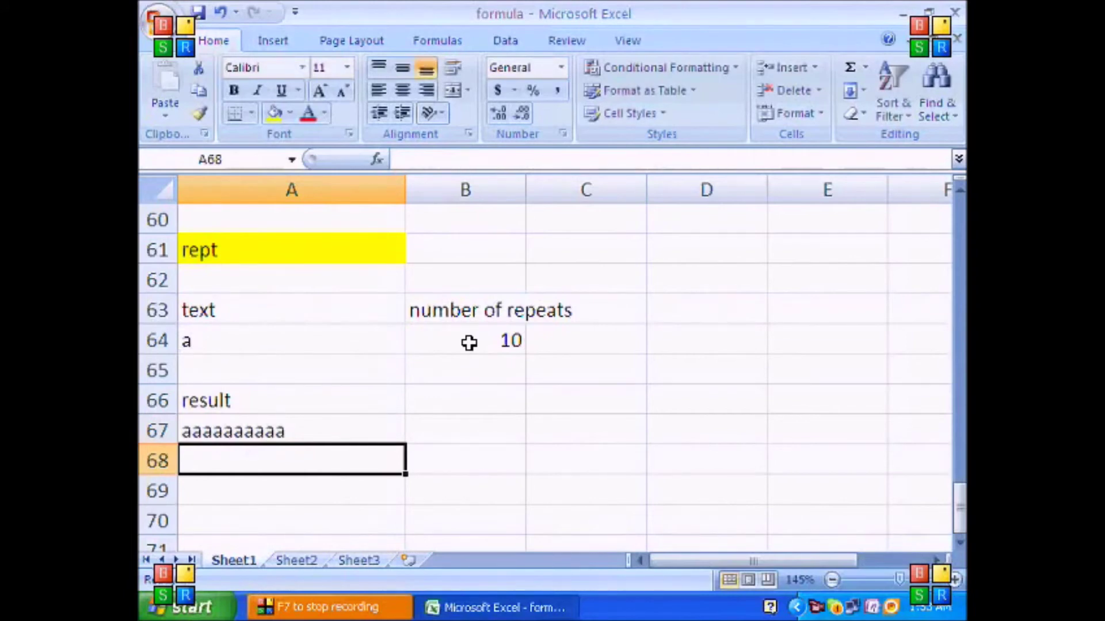
Change the repeated text in A64 to a hyphen and the number of repeats in B64 to 25
key("Up")
key("Up")
key("Up")
key("Up")
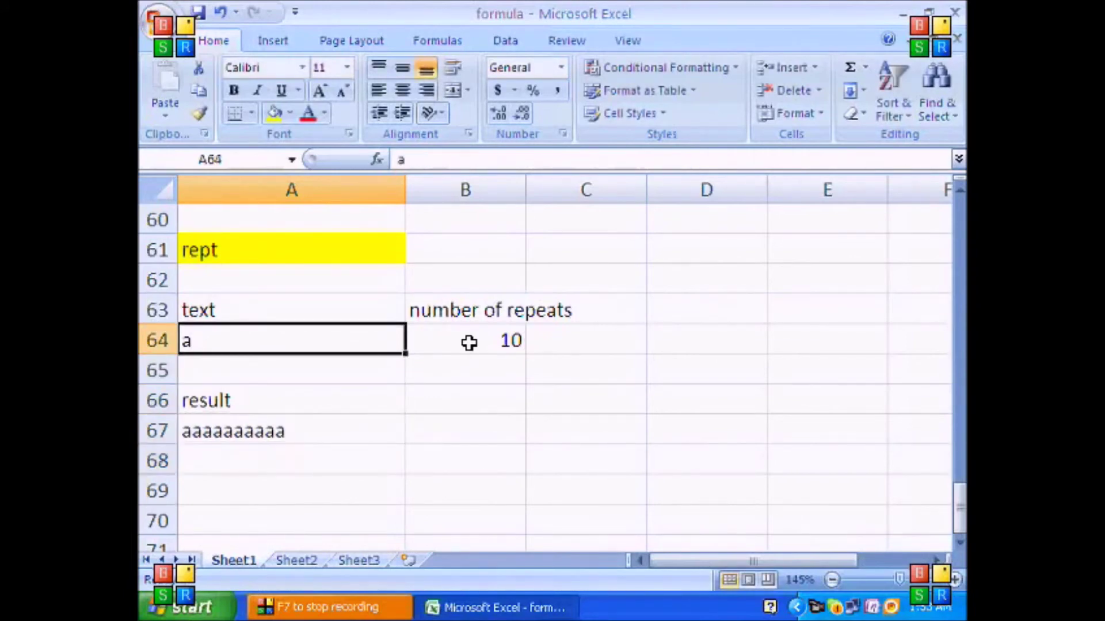
type("-")
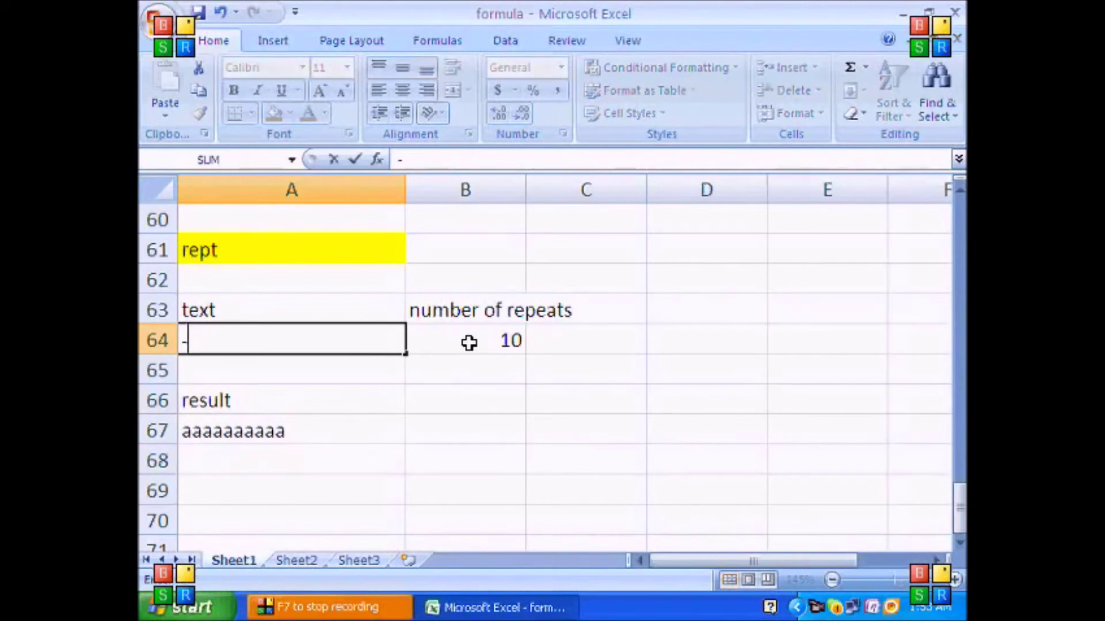
key("Return")
left_click(469, 343)
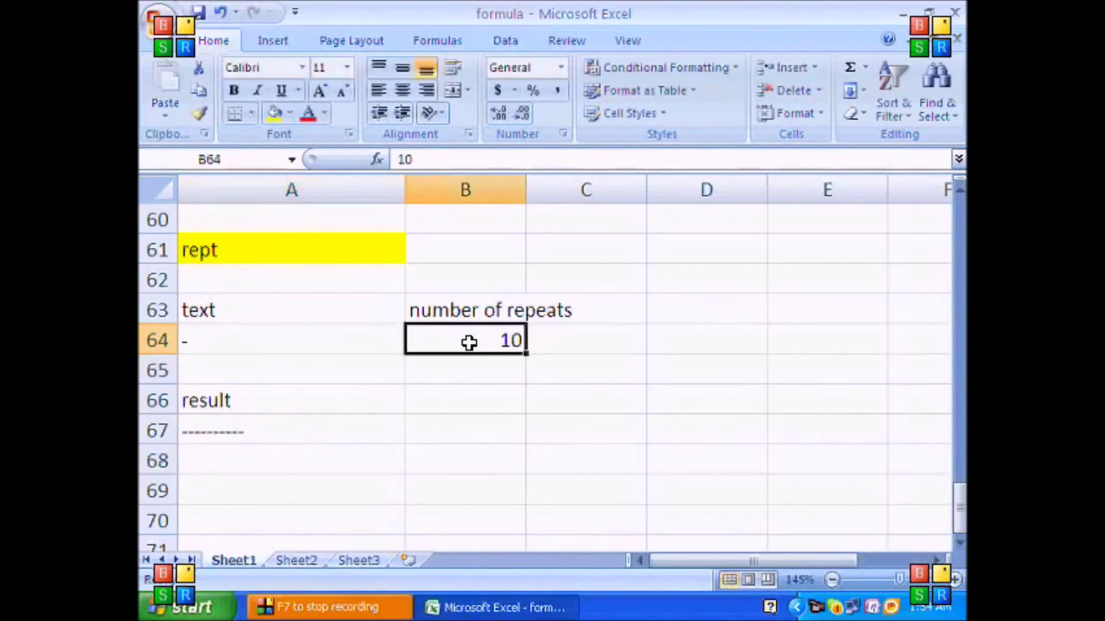
type("25")
key("Return")
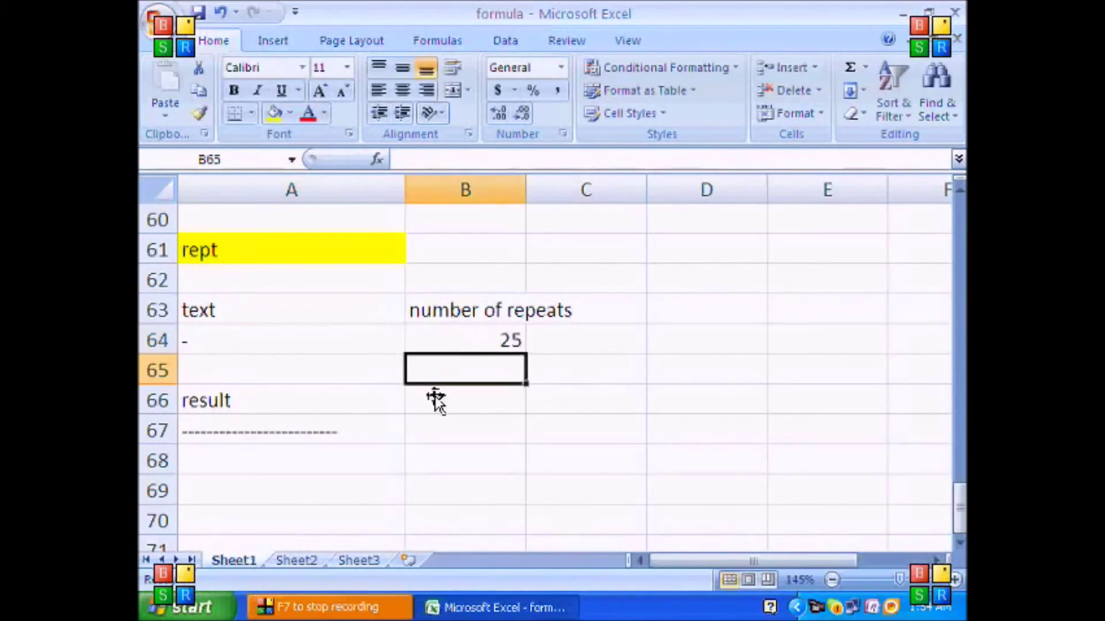
Enter the section label roman in A70 and fill the cell with yellow
scroll(427, 413, "down", 2)
scroll(427, 413, "down", 1)
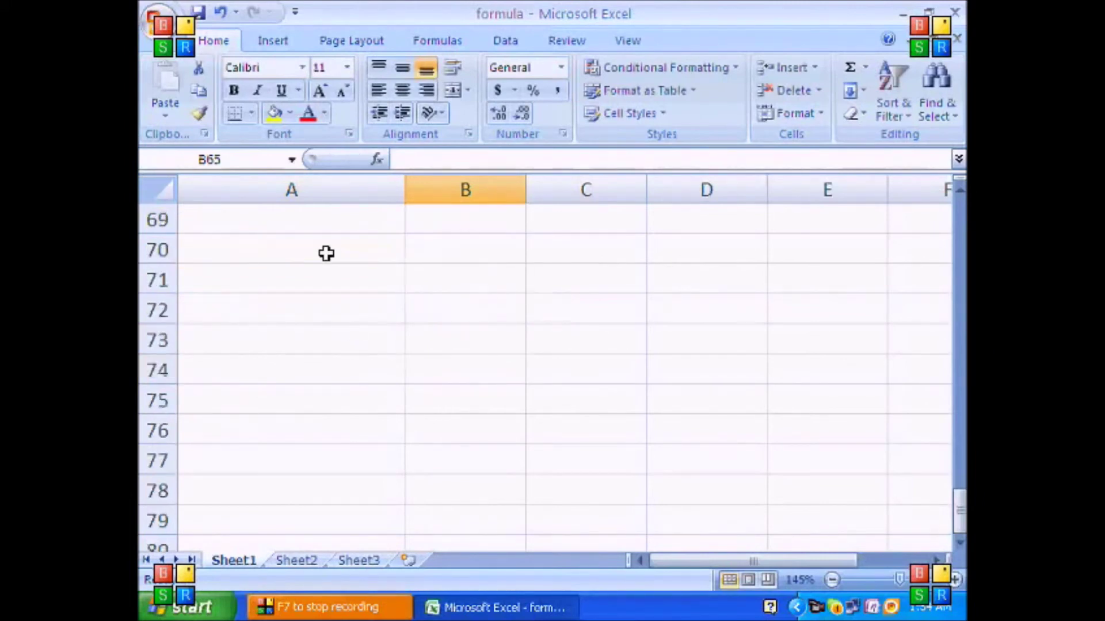
left_click(327, 285)
key("Up")
type("roman")
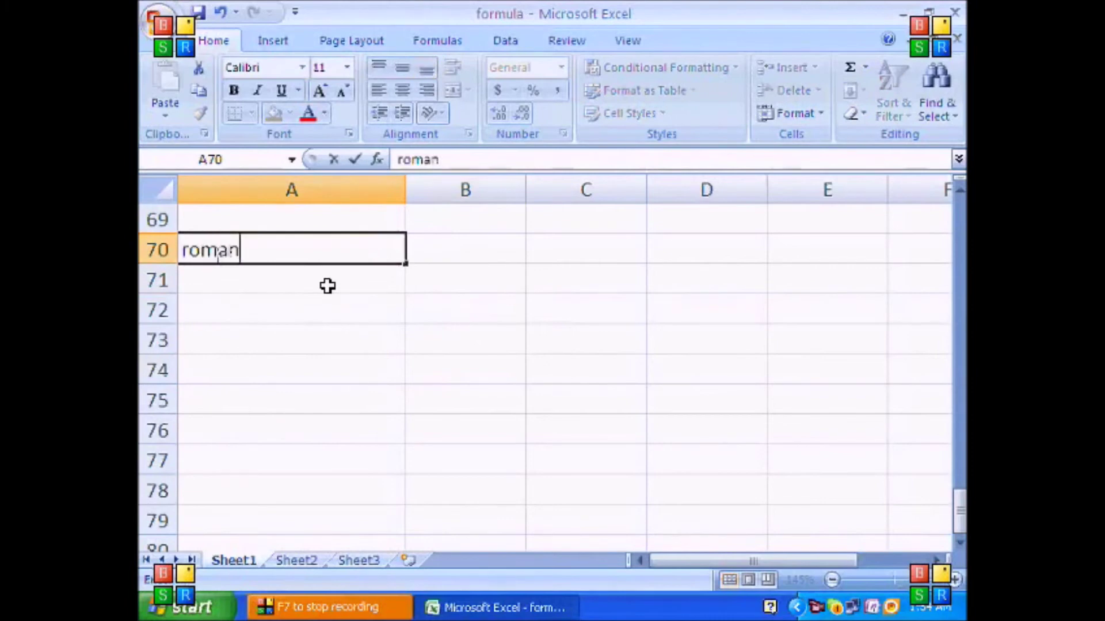
key("Return")
key("Up")
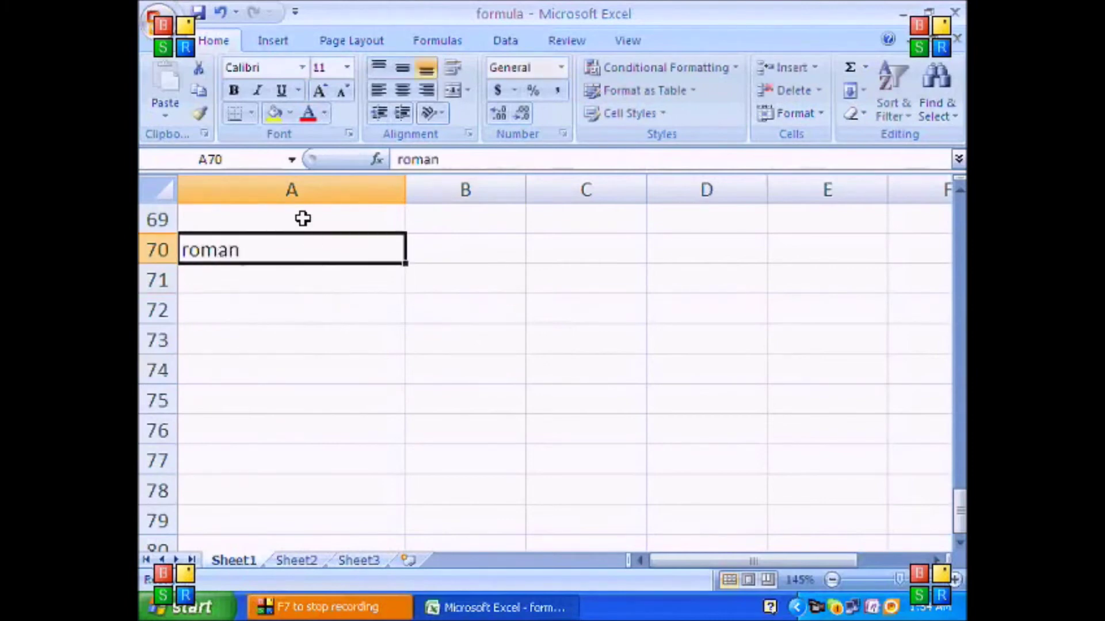
left_click(275, 113)
Enter 1 in A72 and the formula =ROMAN(A72) in B72
left_click(297, 310)
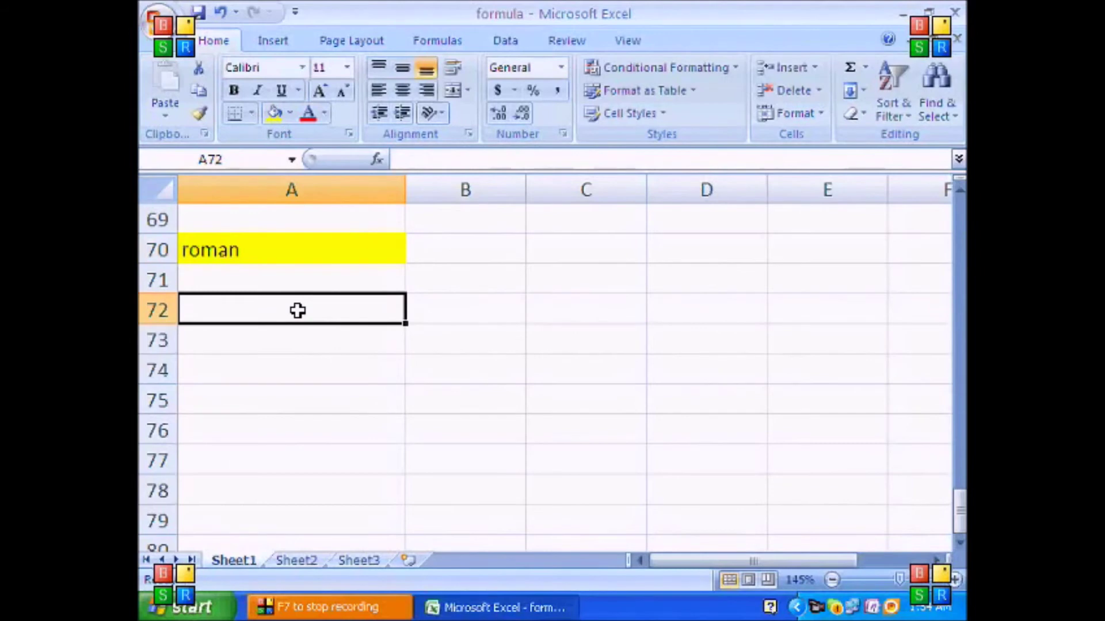
type("1")
key("Tab")
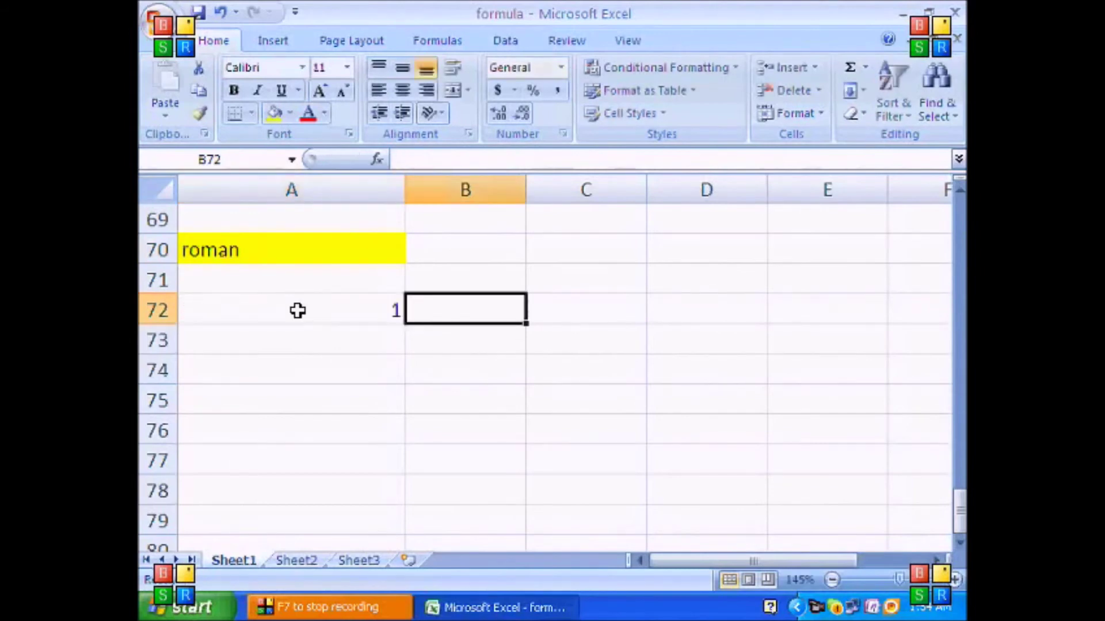
type("=roman(")
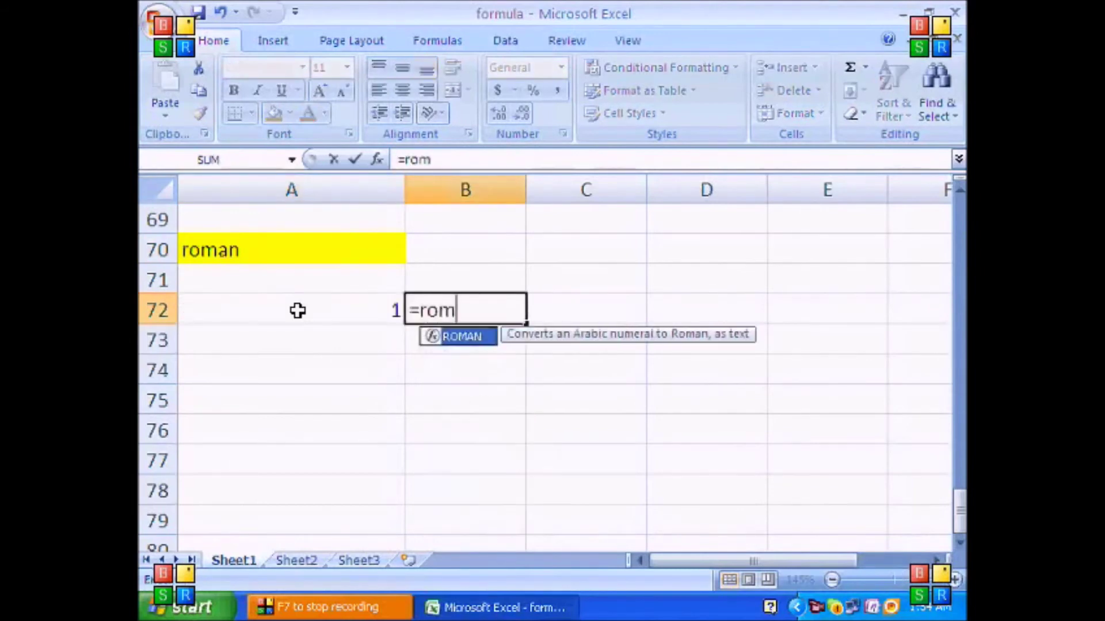
left_click(298, 311)
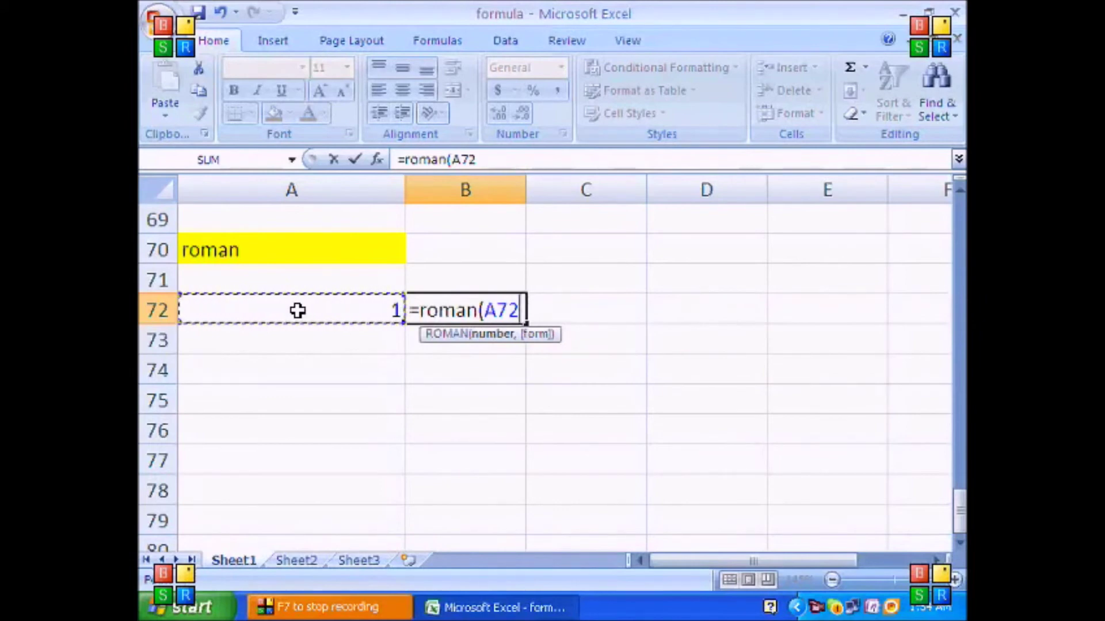
key("Return")
Enter 10 in A73 and copy the ROMAN formula from B72 into B73
left_click(298, 311)
key("Return")
type("10")
key("Tab")
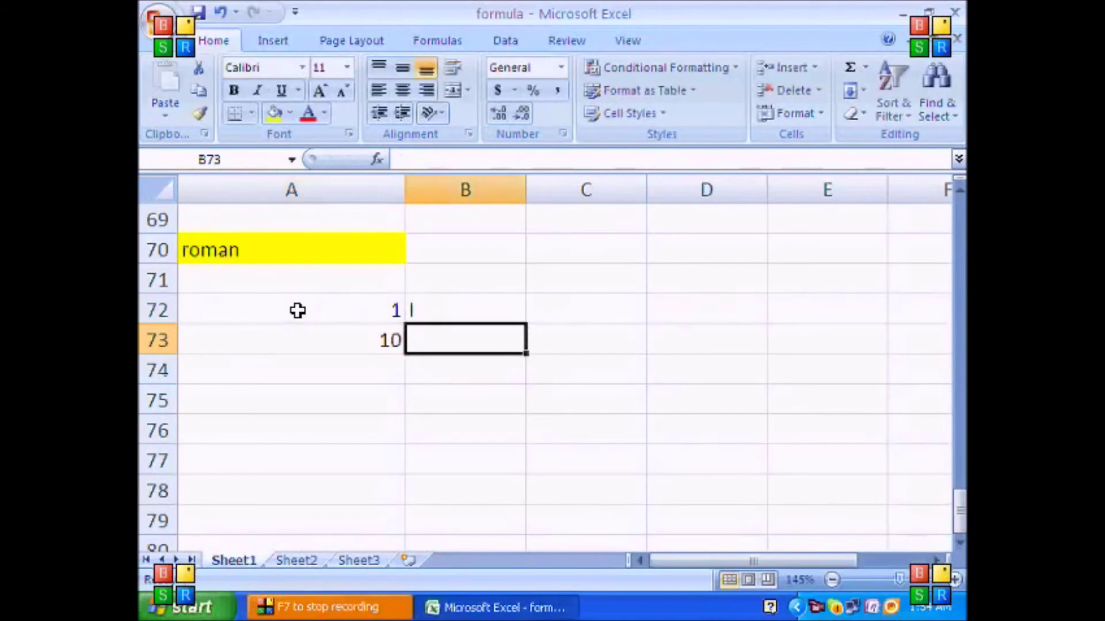
key("Up")
key("ctrl+c")
key("Down")
key("Return")
key("Left")
key("ctrl+c")
type("`")
key("Return")
key("ctrl+z")
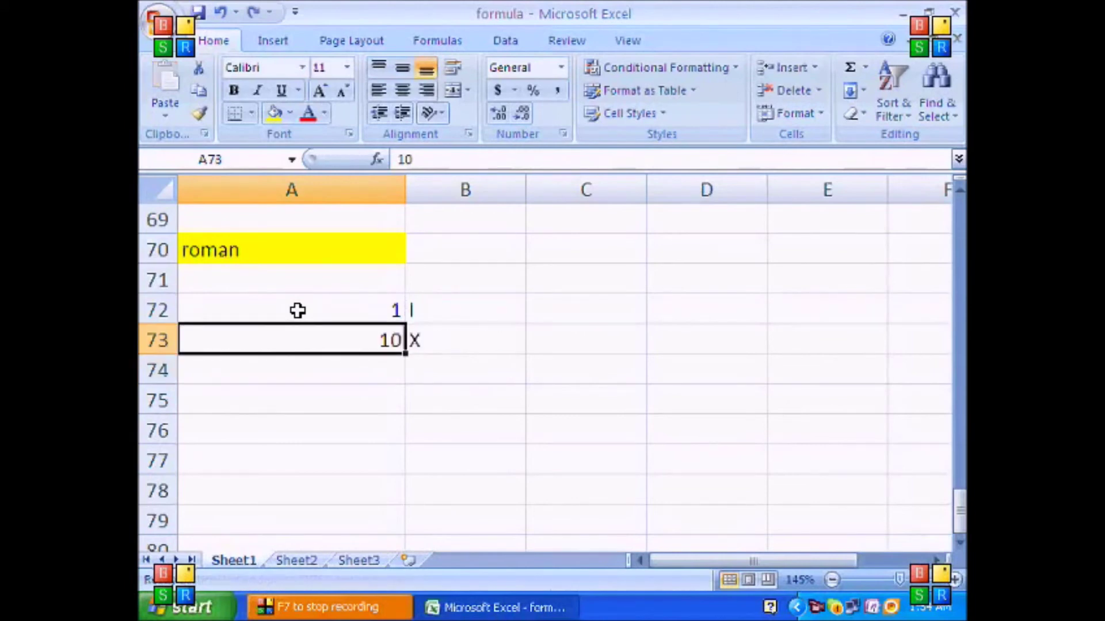
Enter 1000 in A74 and copy the ROMAN formula from B73 into B74
key("Return")
type("1000")
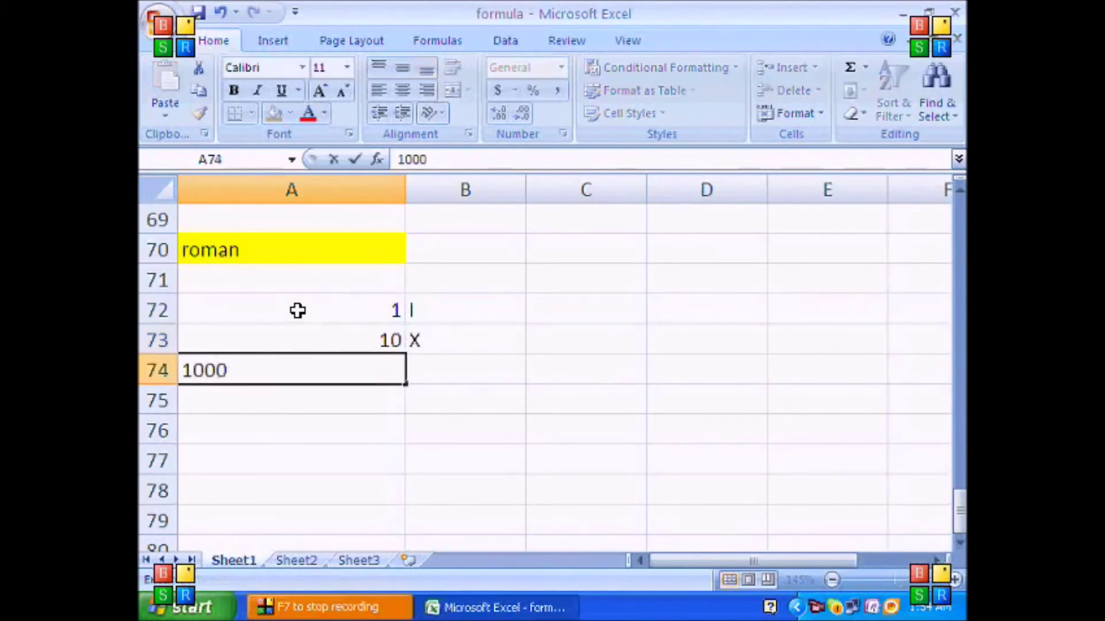
key("Tab")
key("Up")
key("ctrl+c")
key("Down")
key("Return")
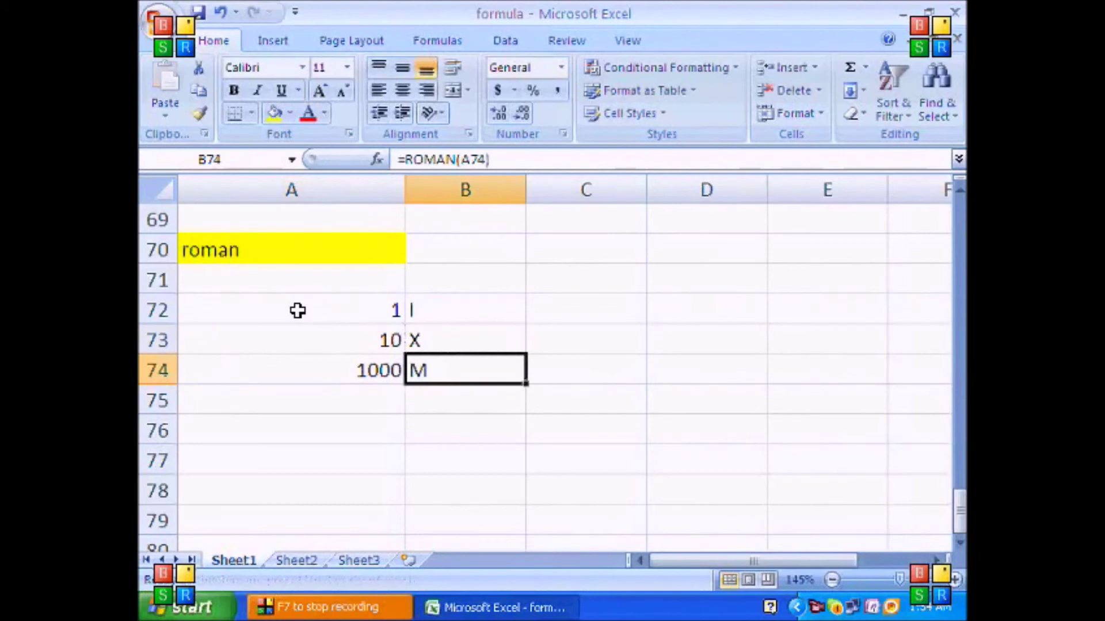
Enter 3999 in A75 and copy the ROMAN formula from B74 into B75
key("Down")
key("Left")
type("3999")
key("Tab")
key("Up")
key("ctrl+c")
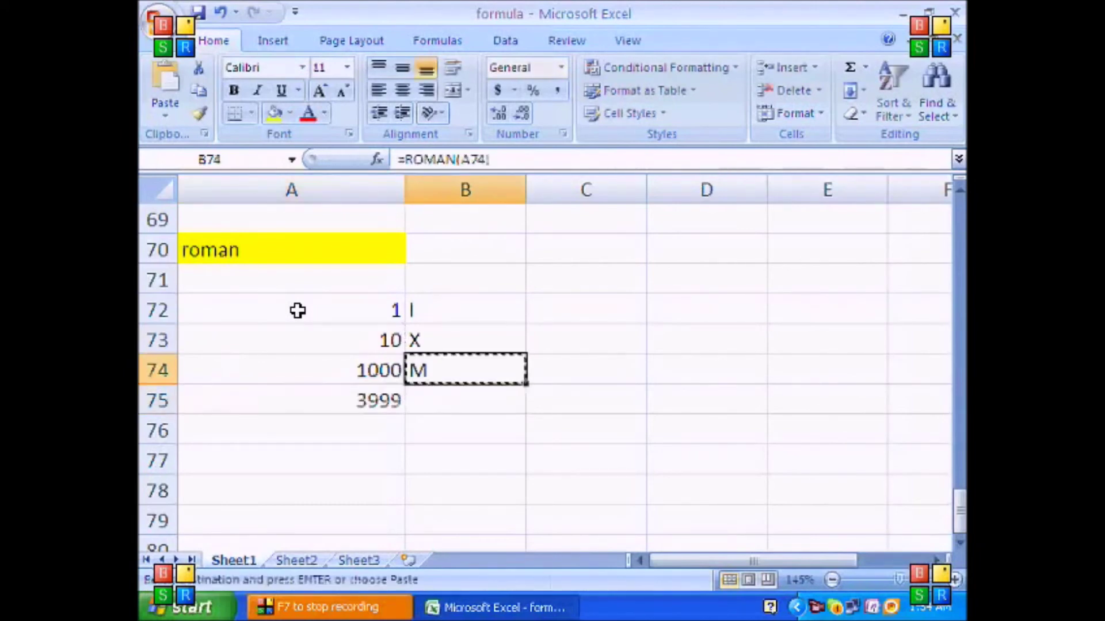
key("Down")
key("Return")
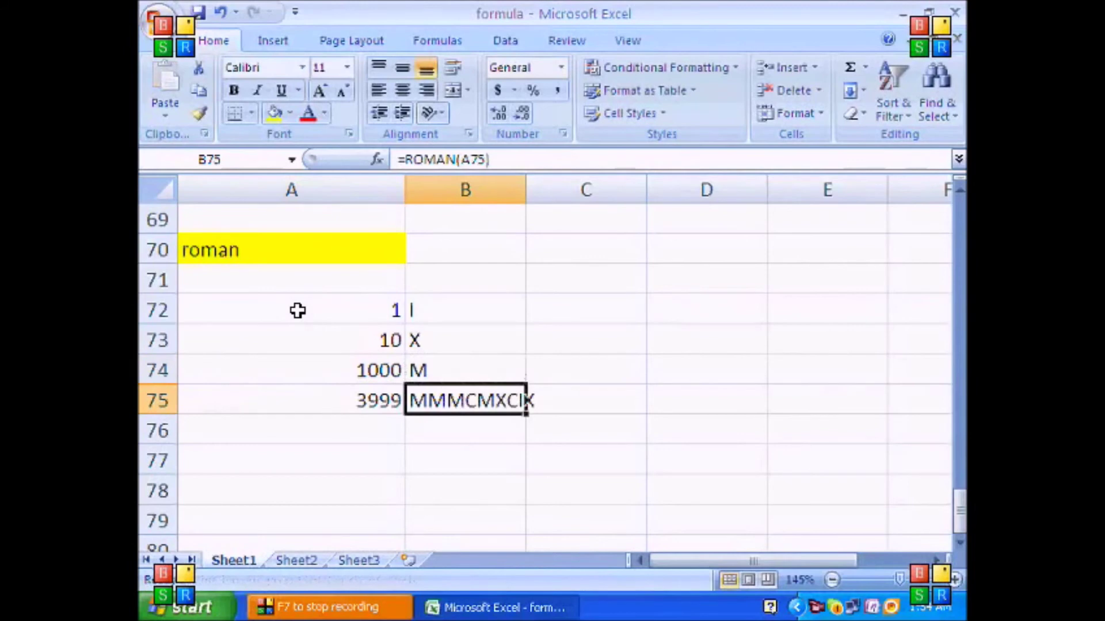
Enter 4000 in A76 and fill the ROMAN formula down from B75 into B76
key("Down")
key("Left")
type("4000")
key("Tab")
key("ctrl+d")
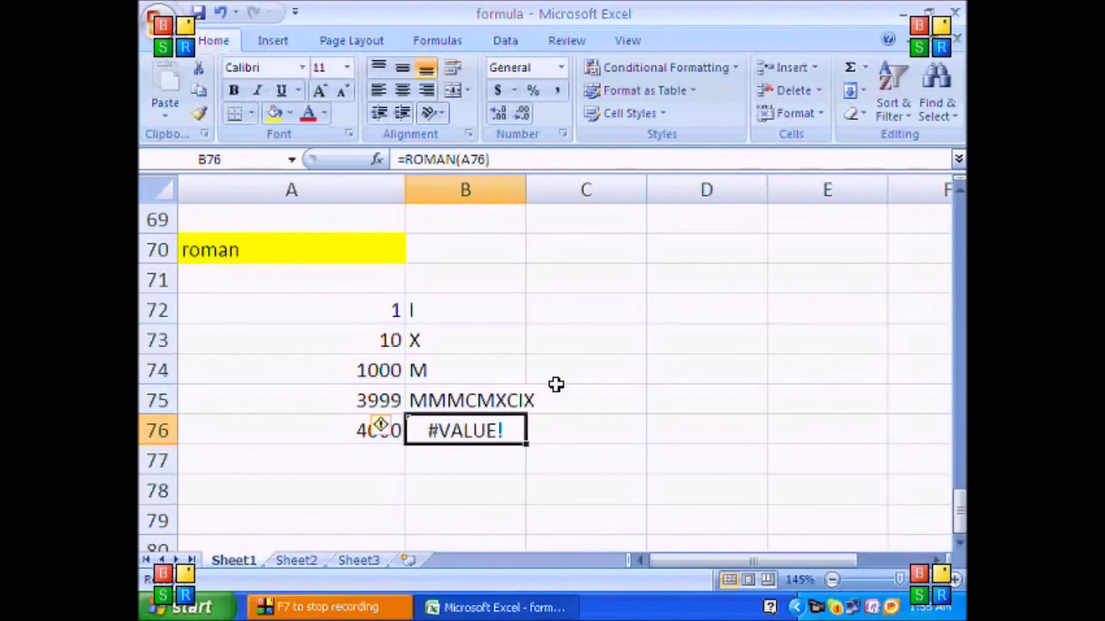
Enter the section label round in A79 and fill the cell with yellow
scroll(554, 385, "down", 3)
left_click(284, 259)
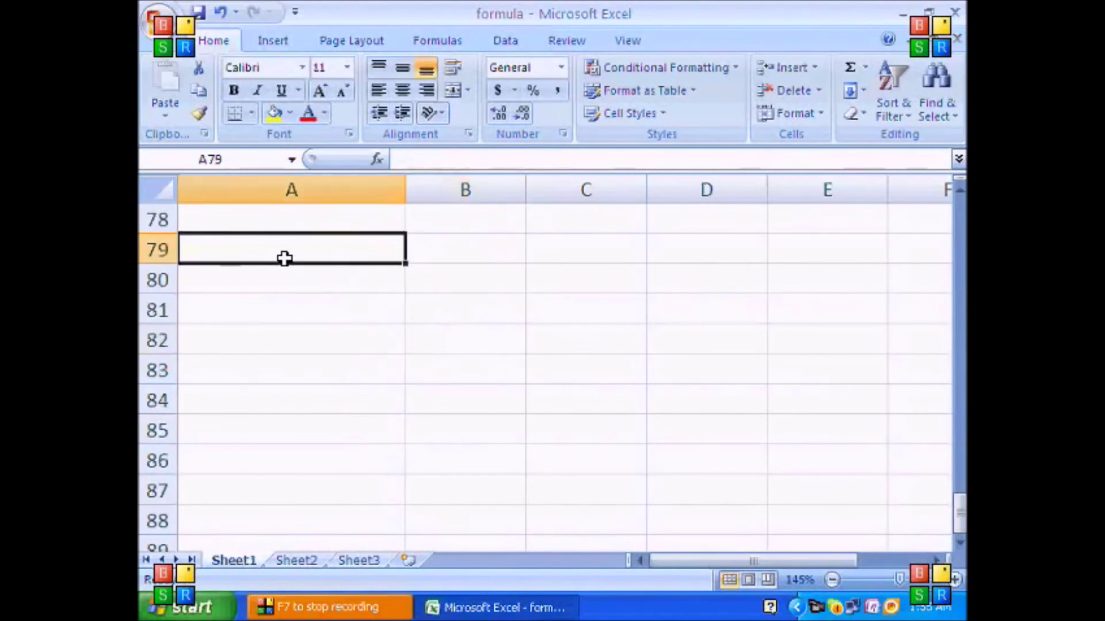
type("round")
key("Return")
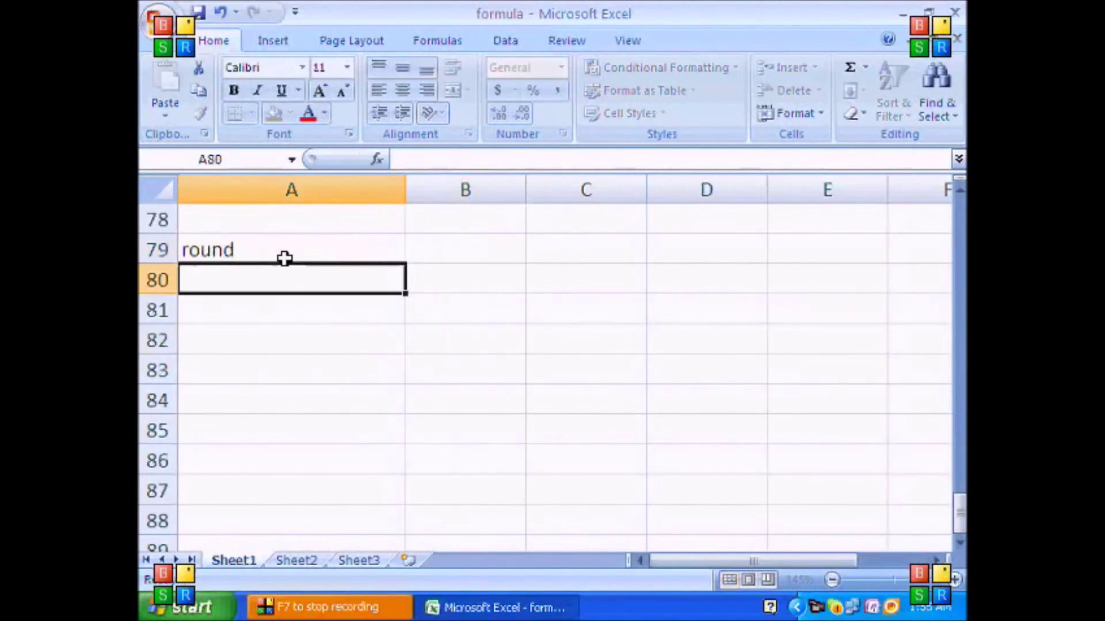
left_click(283, 253)
left_click(274, 114)
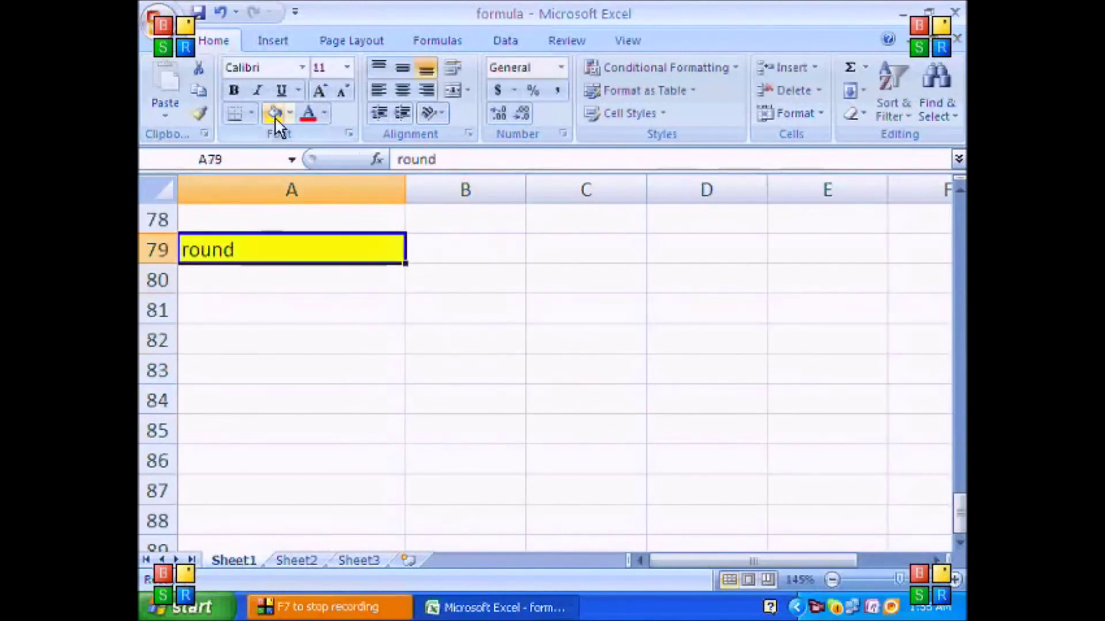
Enter 1234.5678 in A81 as the number for the round example
left_click(272, 301)
type("123.")
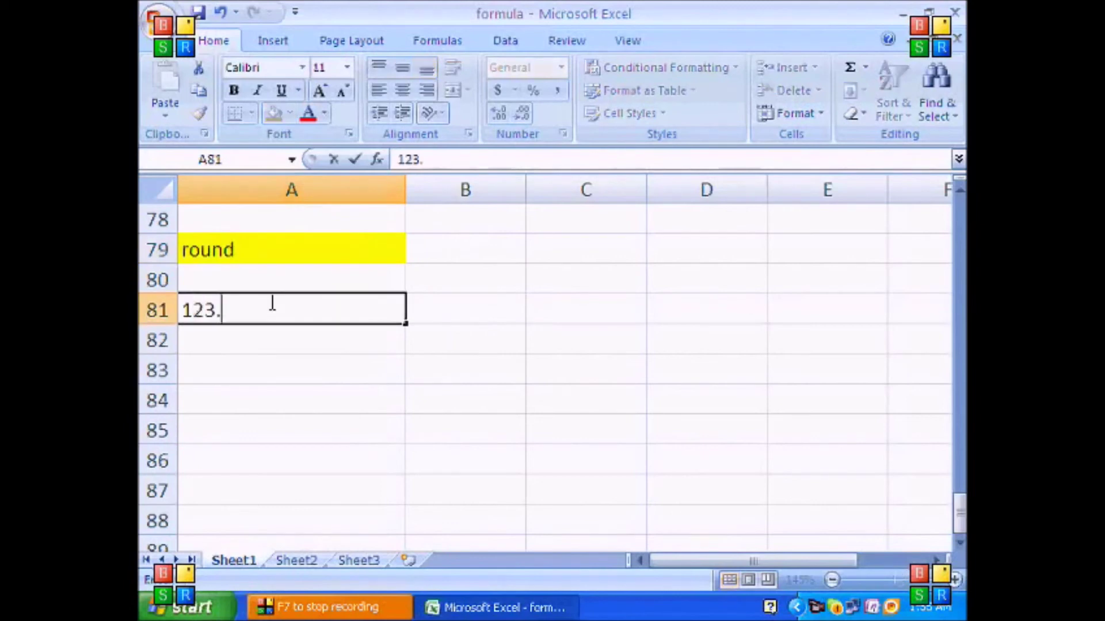
type("4.5678")
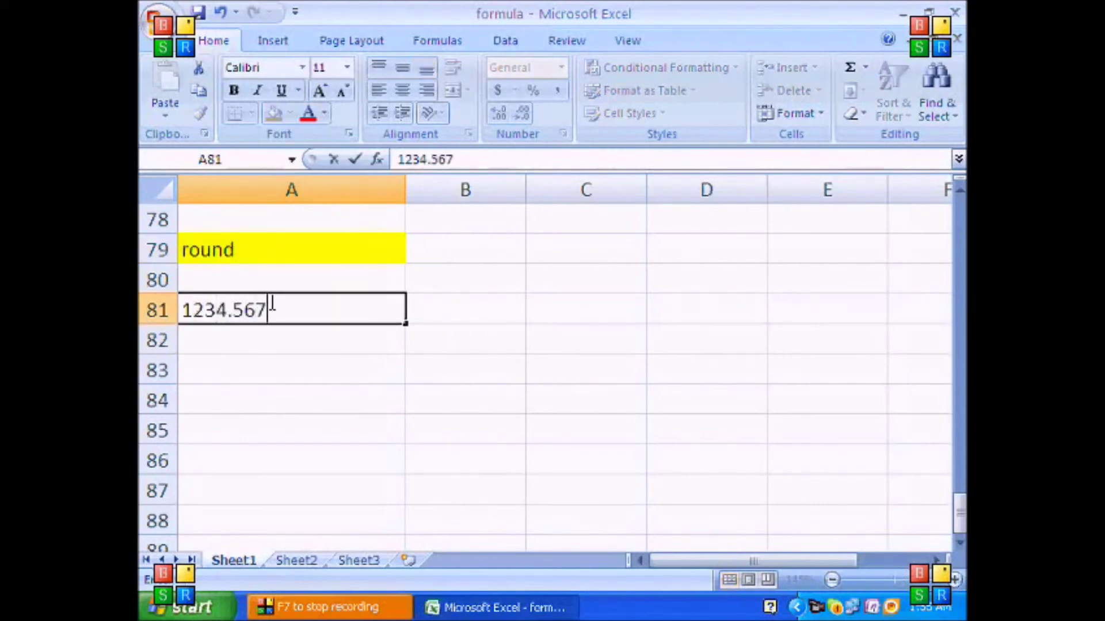
key("Return")
Enter a ROUND formula in C81 that rounds A81 to 0 digits
key("Right")
key("Right")
key("Up")
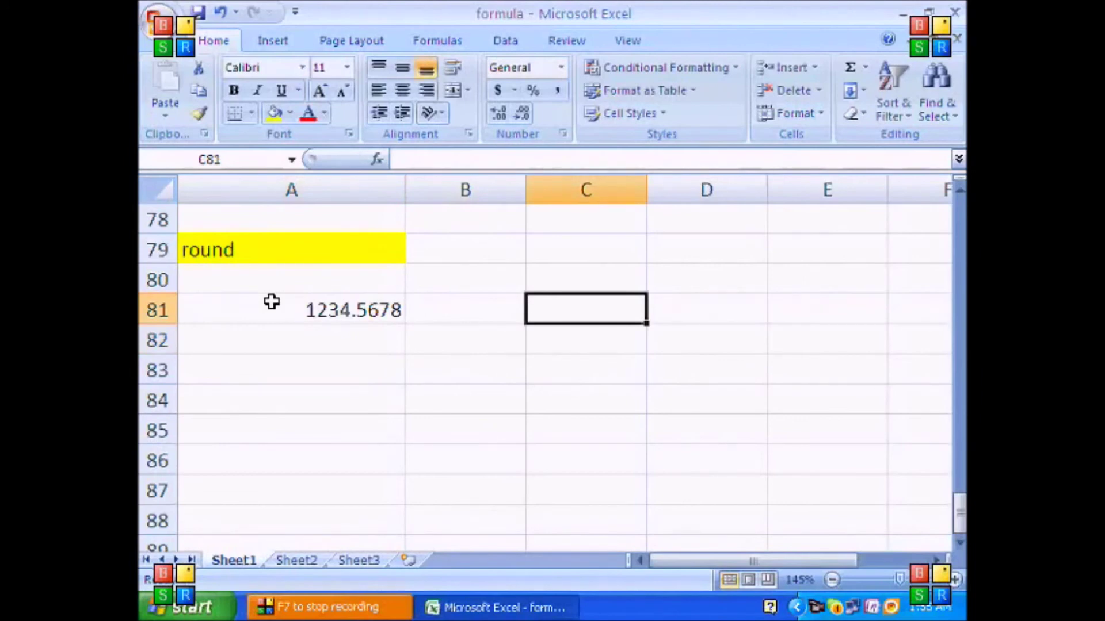
type("=")
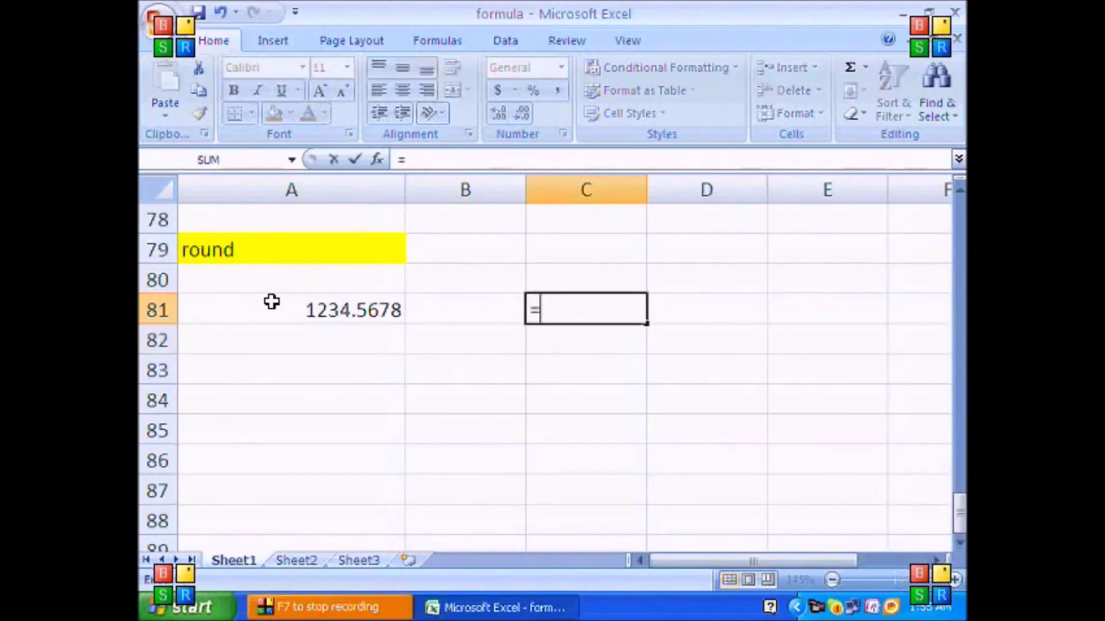
type("round(")
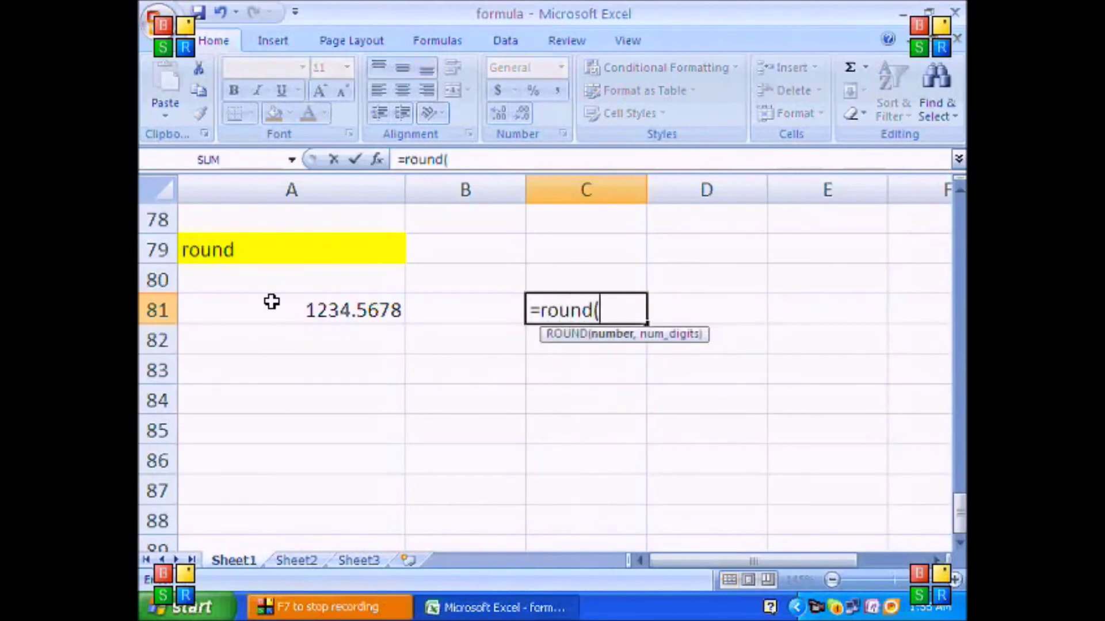
left_click(272, 302)
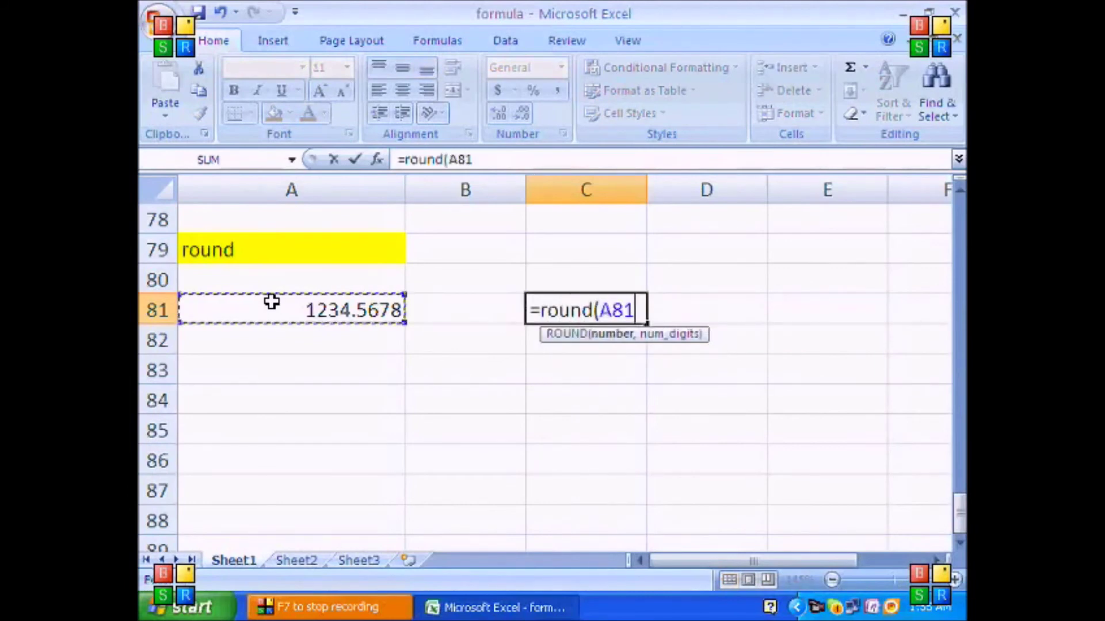
type(",0")
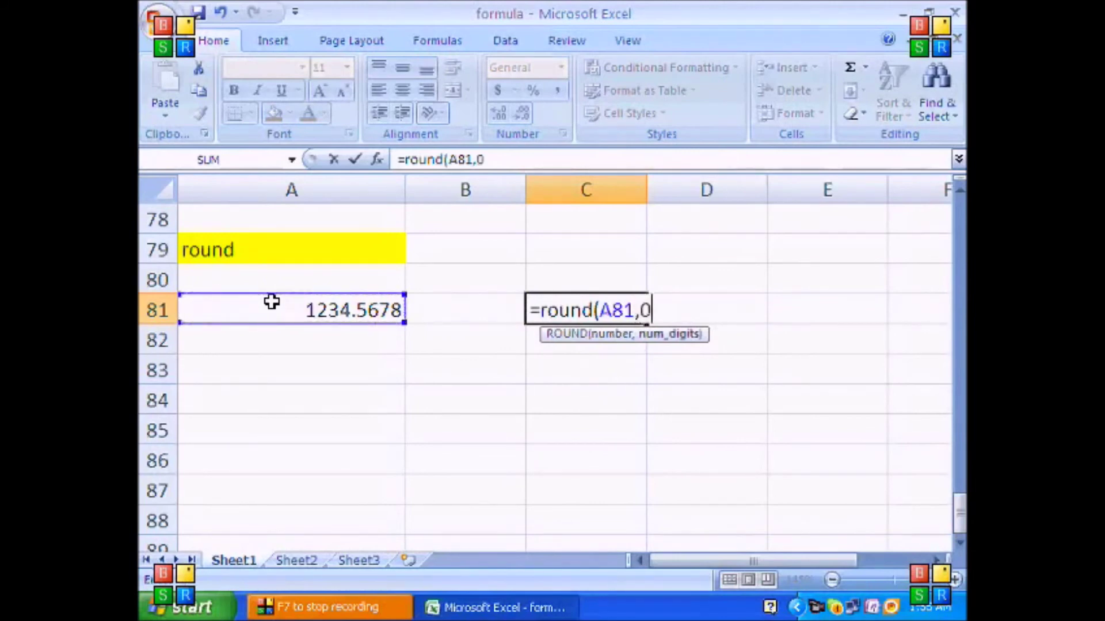
key("Return")
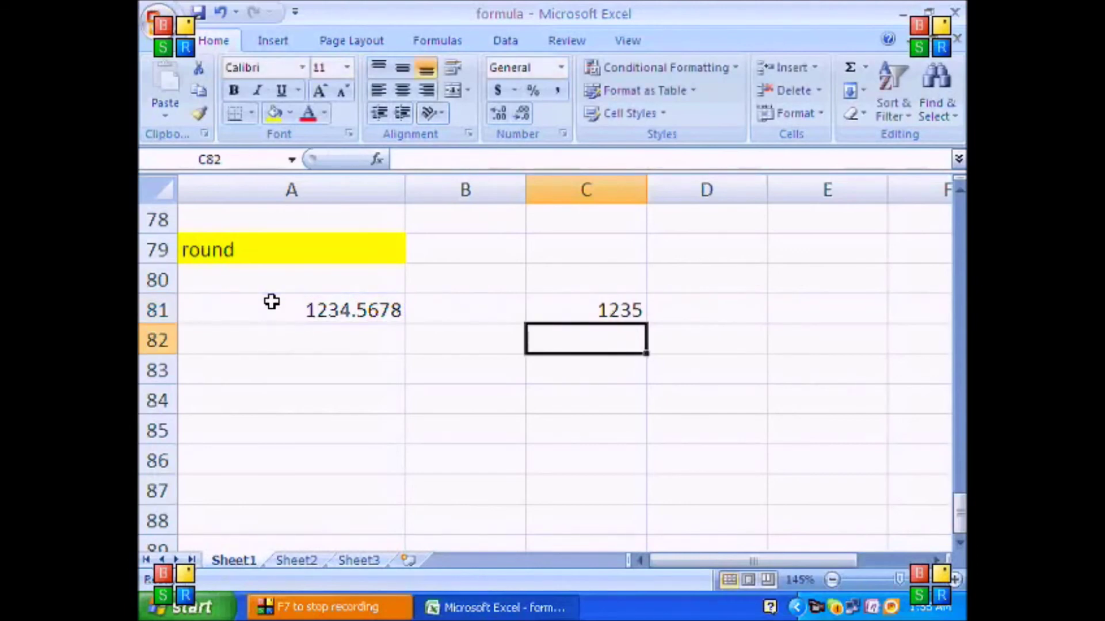
Enter a ROUND formula in C82 that rounds A81 to 1 digit
type("=round")
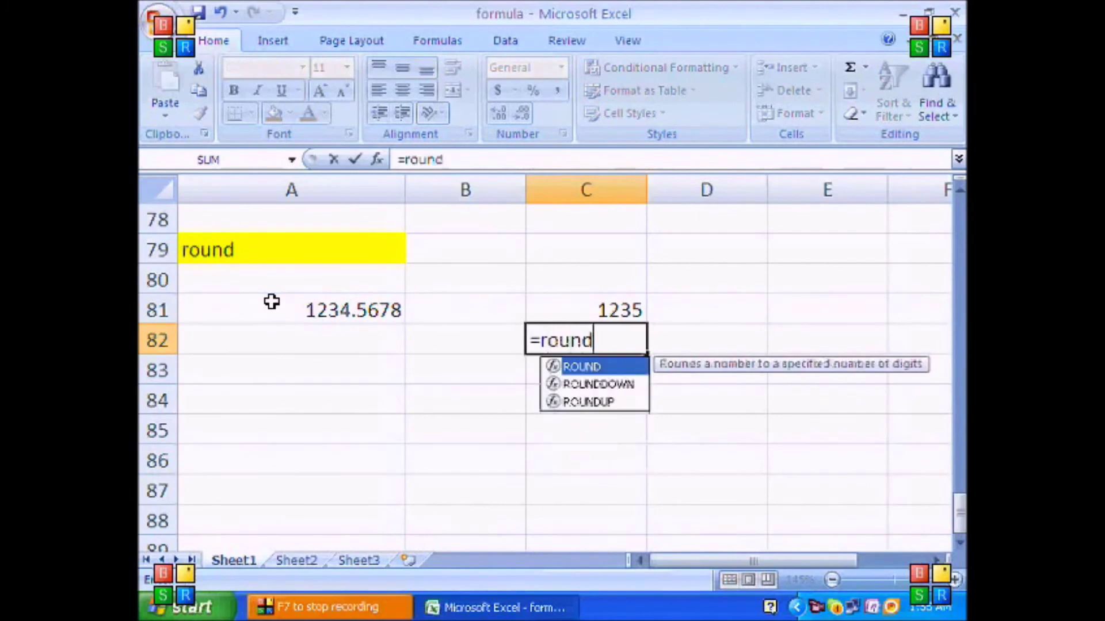
type("(")
key("Left")
key("Left")
key("Up")
type(",")
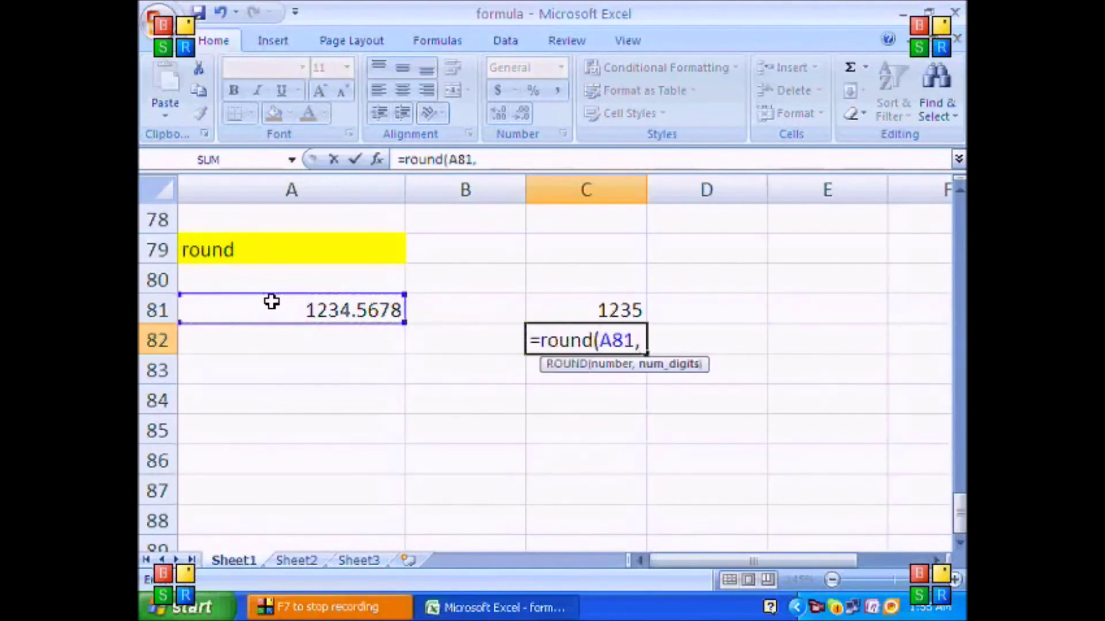
type("1")
key("Return")
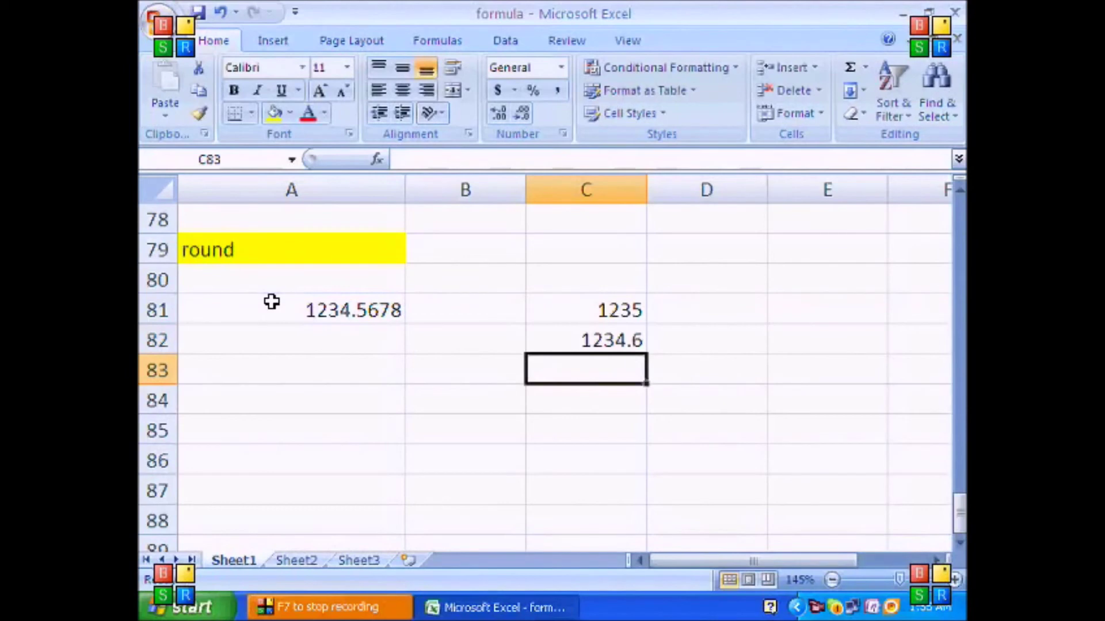
Enter the section label roundup in A87 and fill the cell with yellow
scroll(271, 302, "down", 2)
left_click(271, 302)
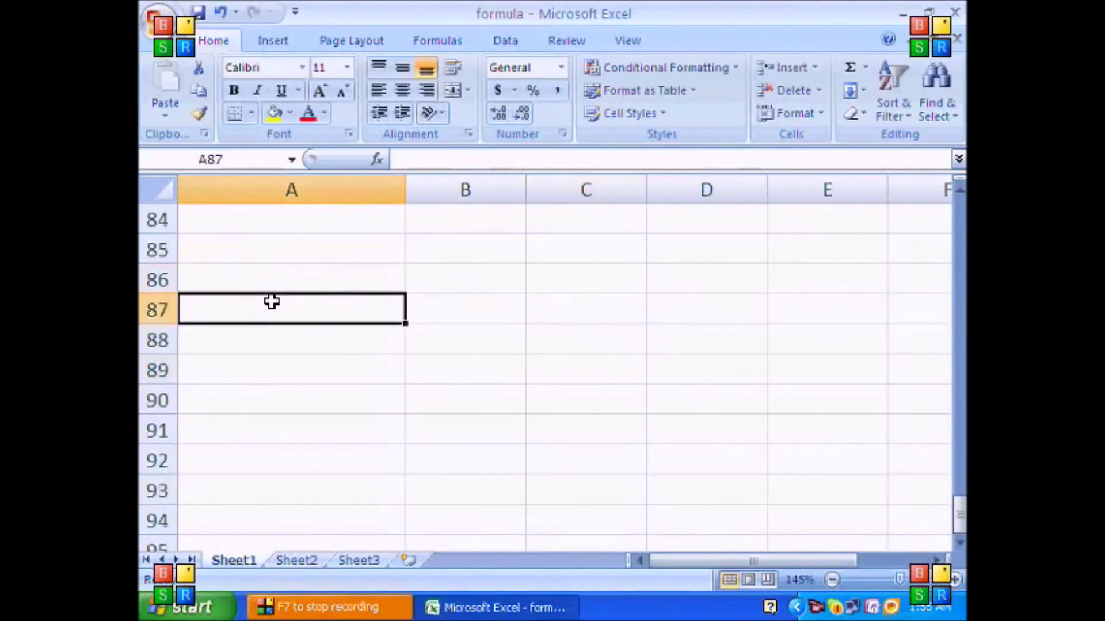
type("roundup")
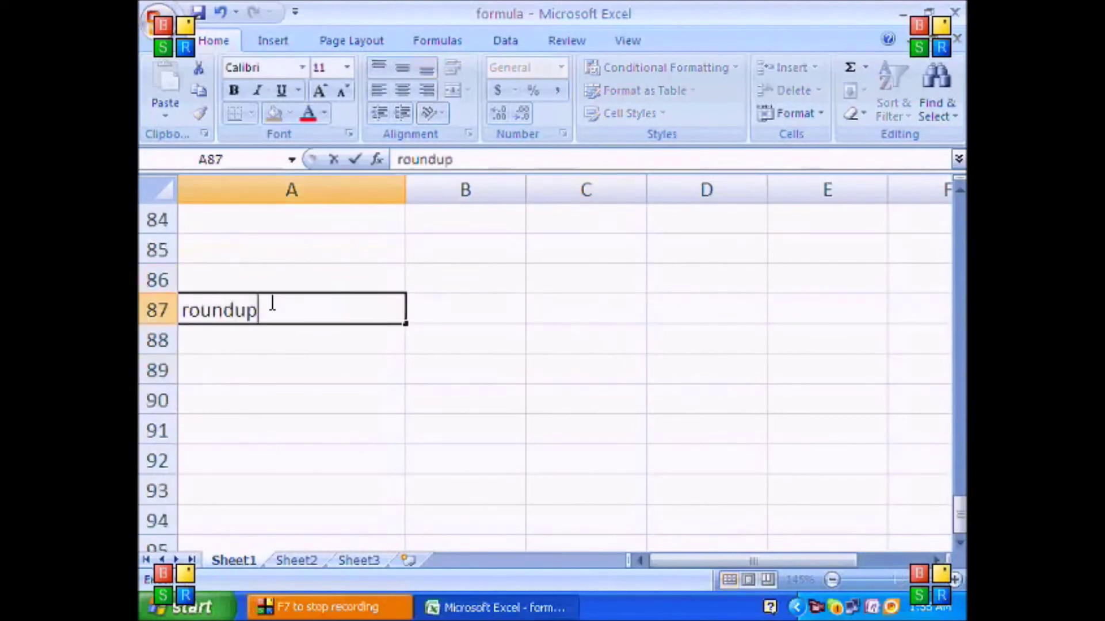
key("Return")
left_click(271, 302)
left_click(279, 113)
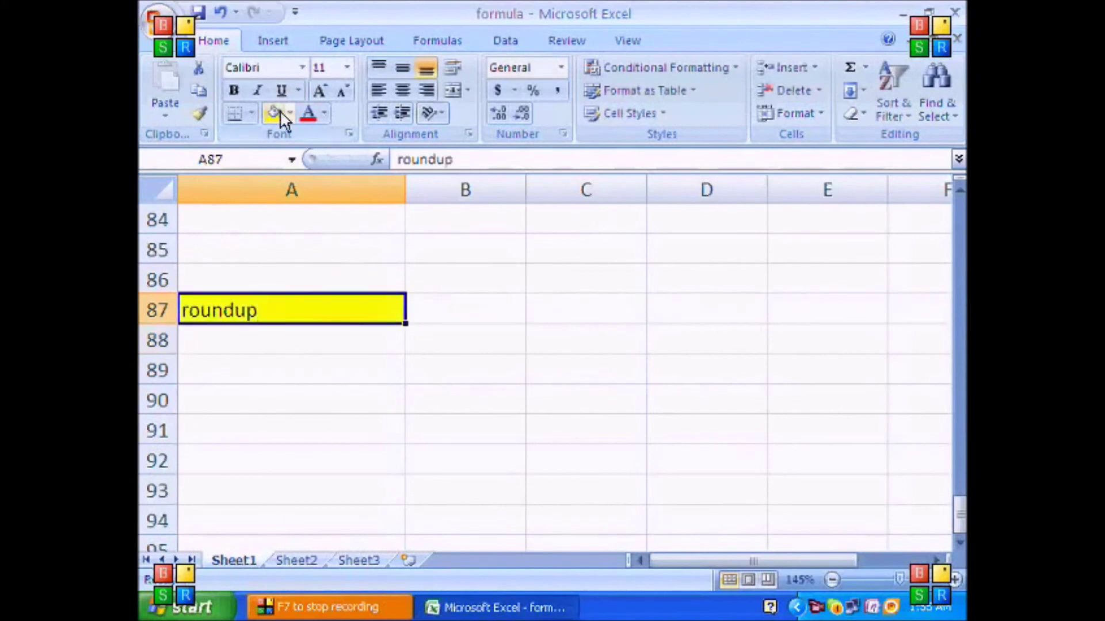
Enter 1234.5678 in A89 as the number for the roundup example
left_click(277, 365)
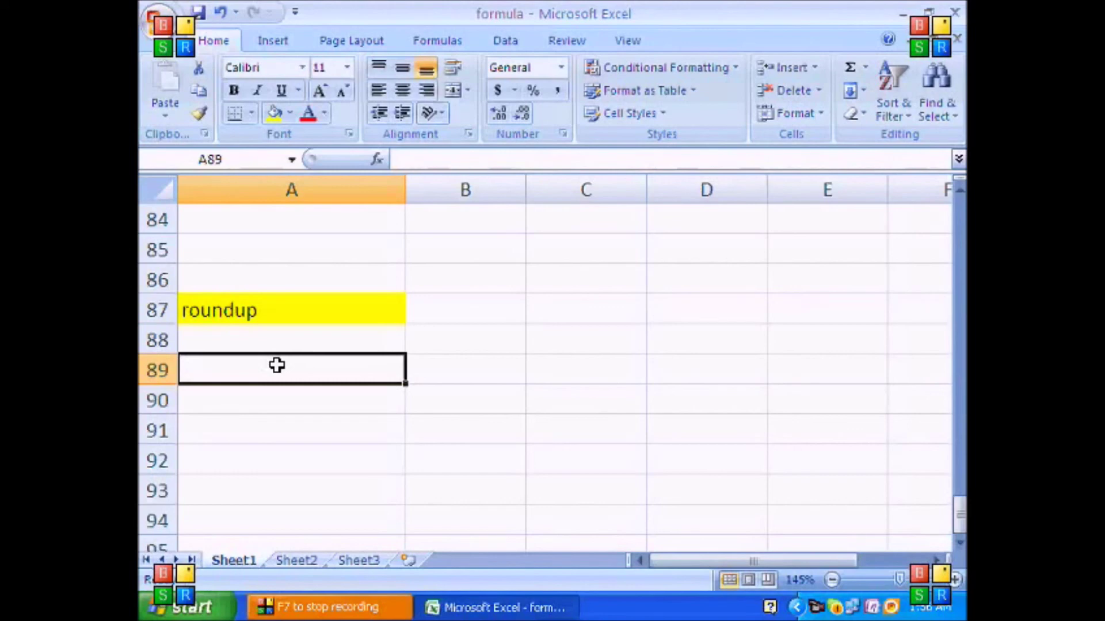
type("1234.5679")
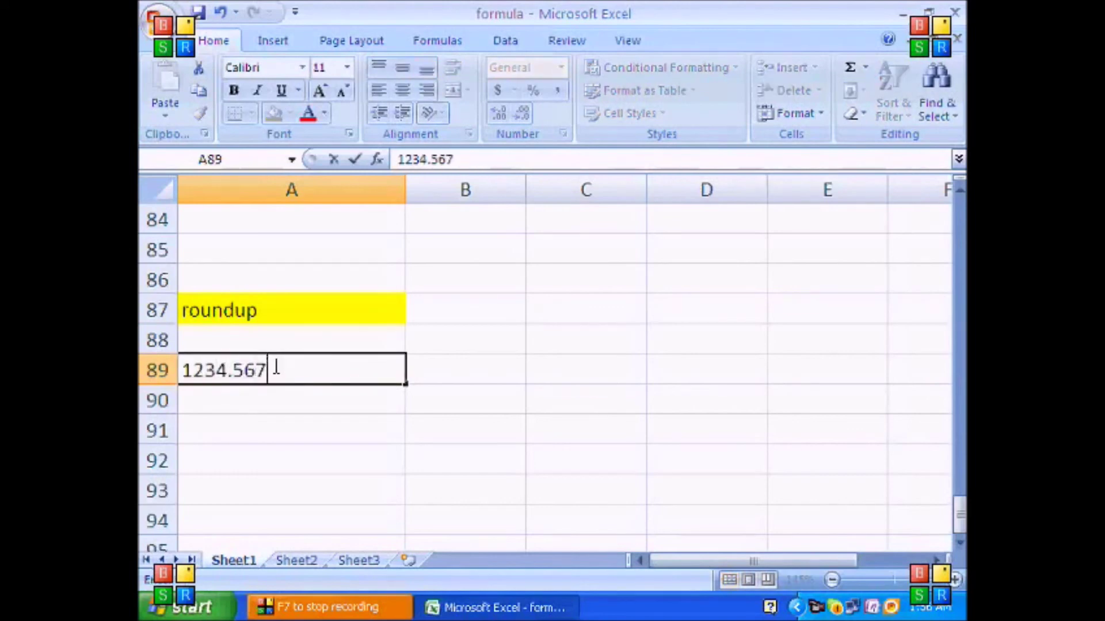
key("BackSpace")
type("8")
key("Up")
Enter the formula =ROUNDUP(A89,-1) in C89
key("Right")
key("Right")
key("Down")
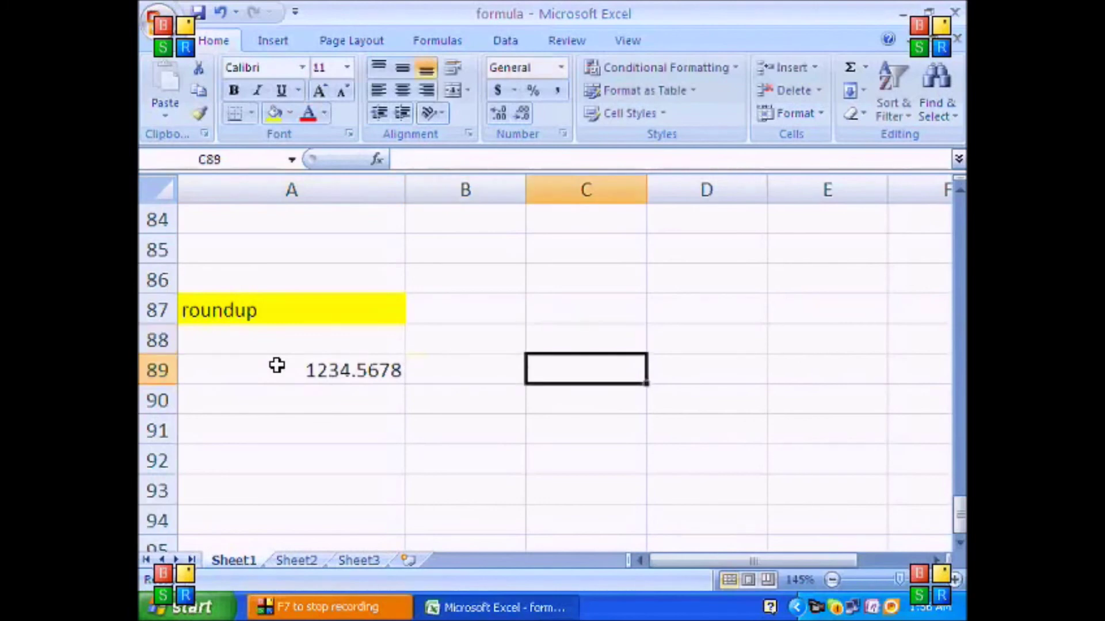
type("=roundup(")
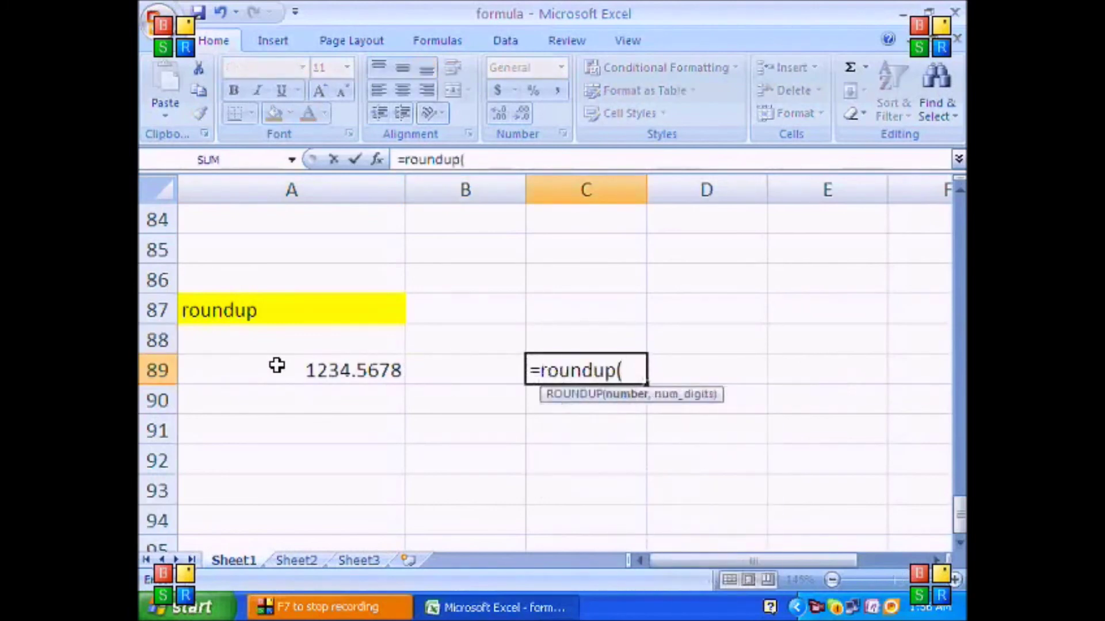
left_click(277, 366)
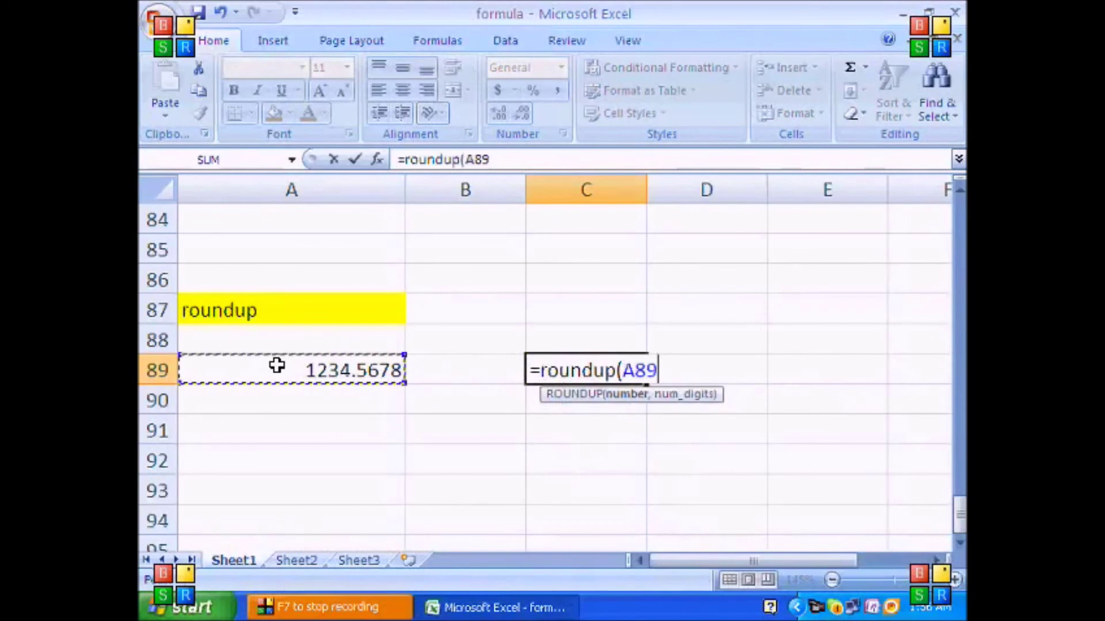
type(",")
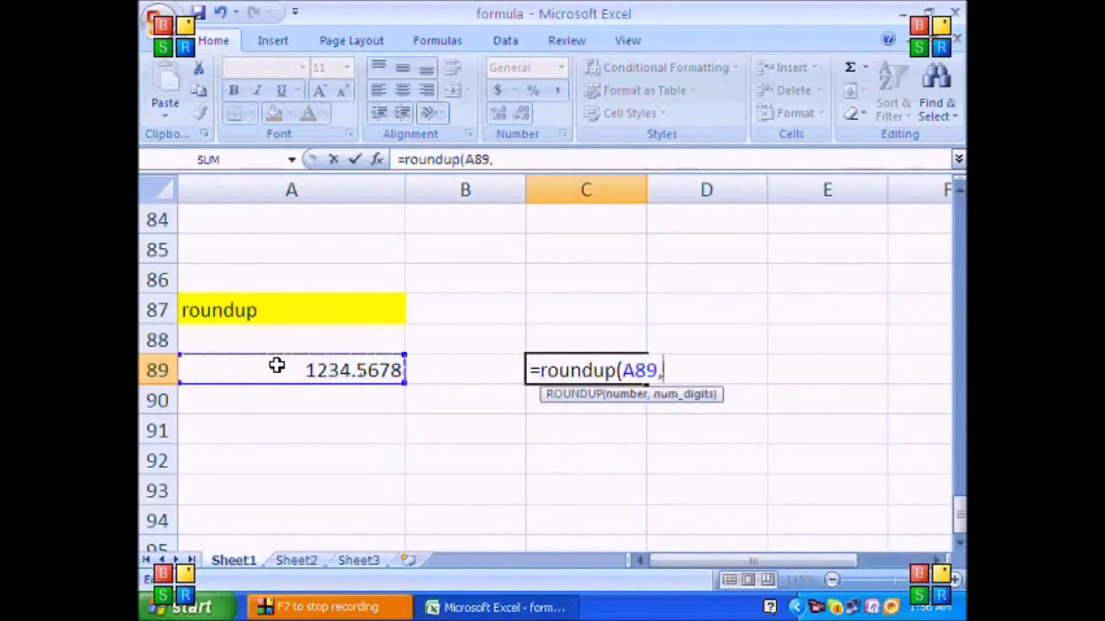
type("-1")
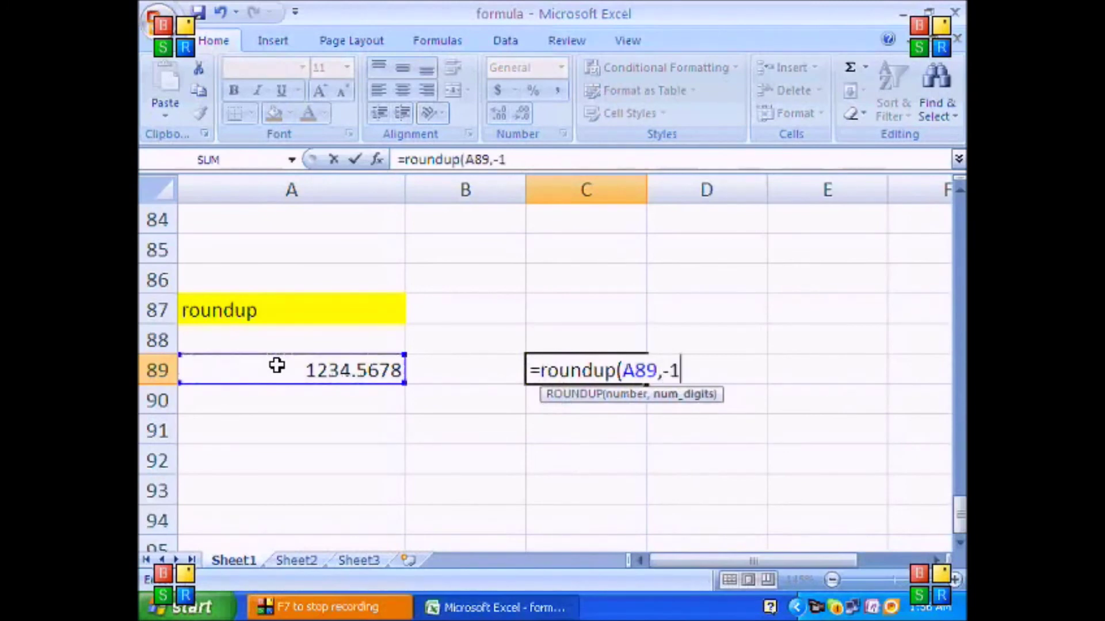
key("Return")
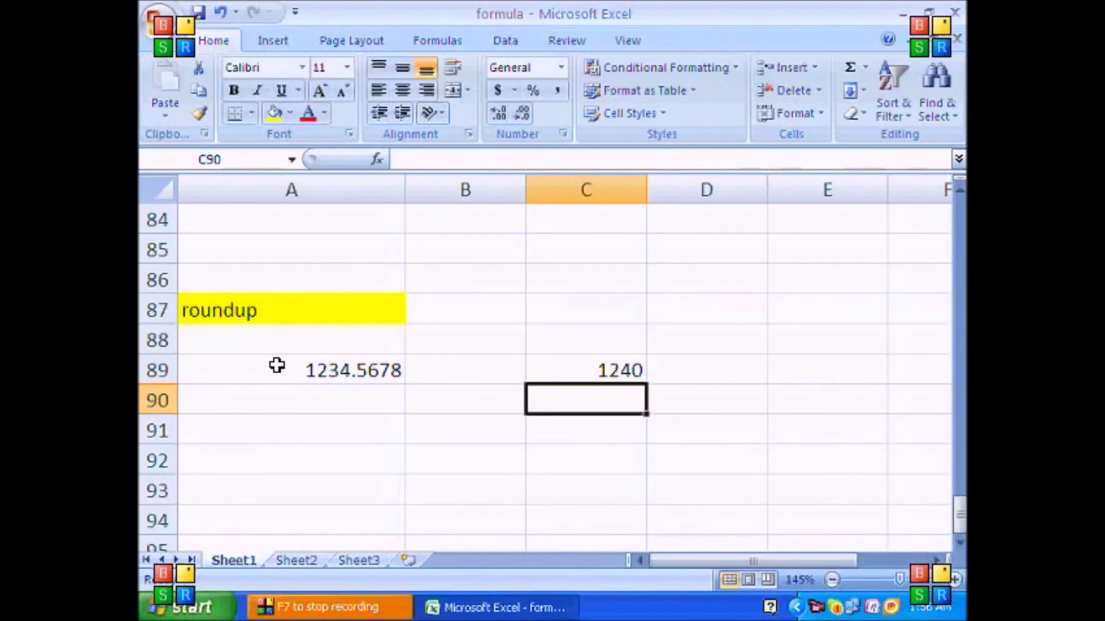
key("Up")
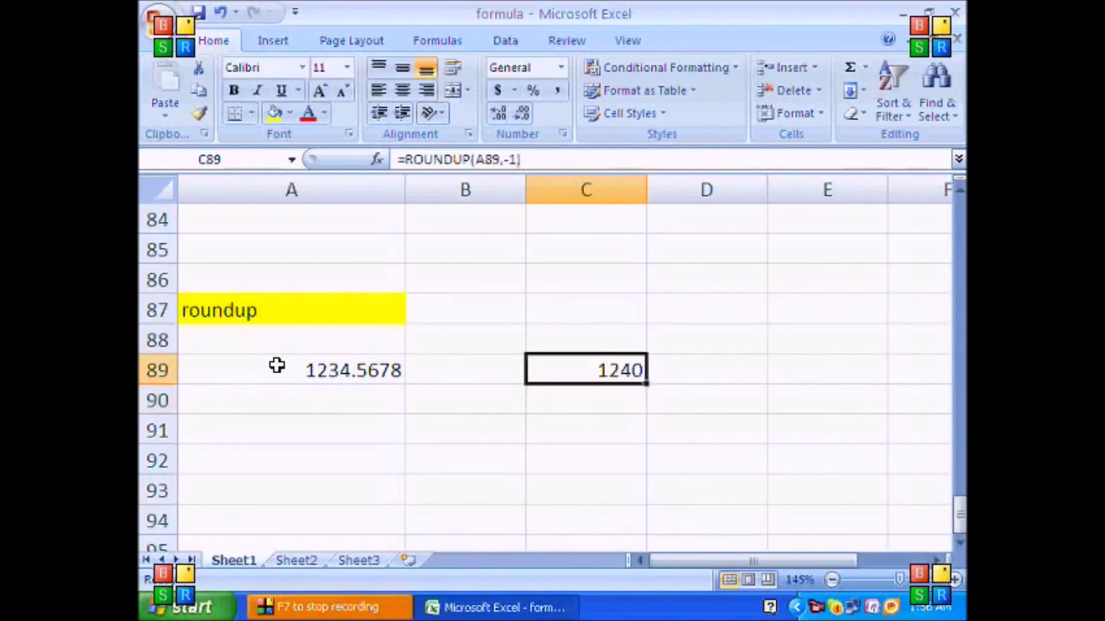
Enter a ROUNDUP formula in C90 that rounds A89 up with -2 as the number of digits
key("Down")
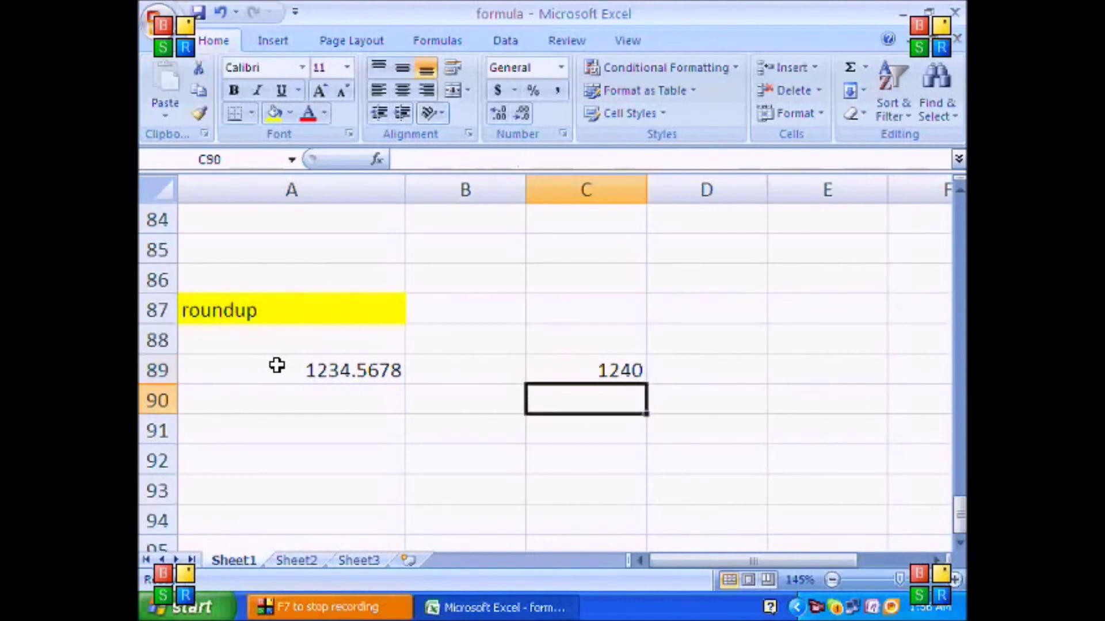
type("=roundu")
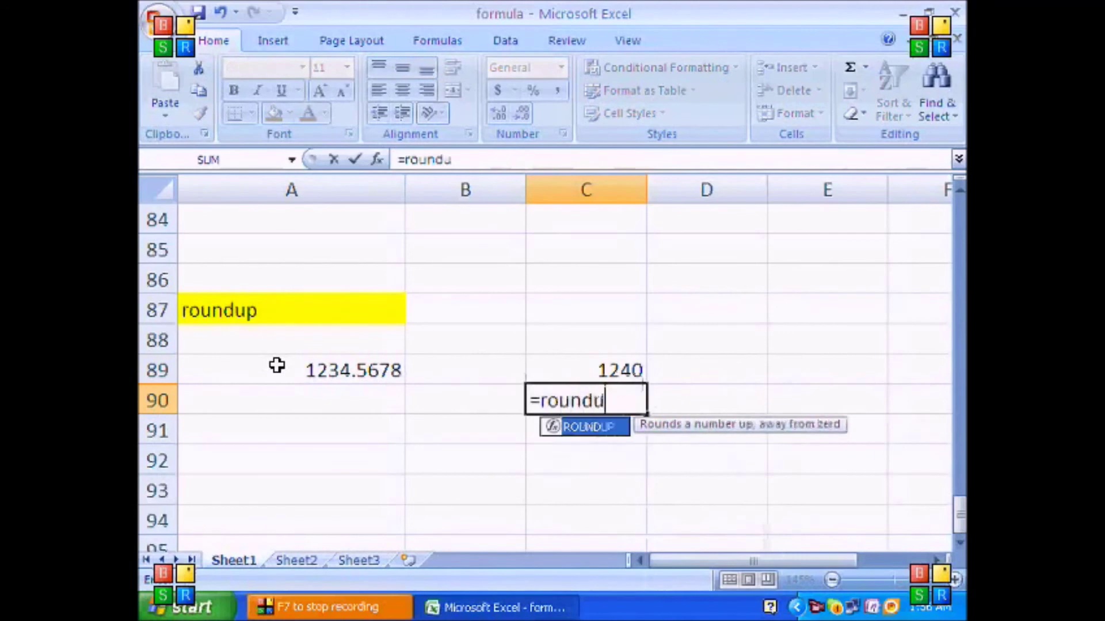
type("p(")
key("Left")
key("Left")
key("Up")
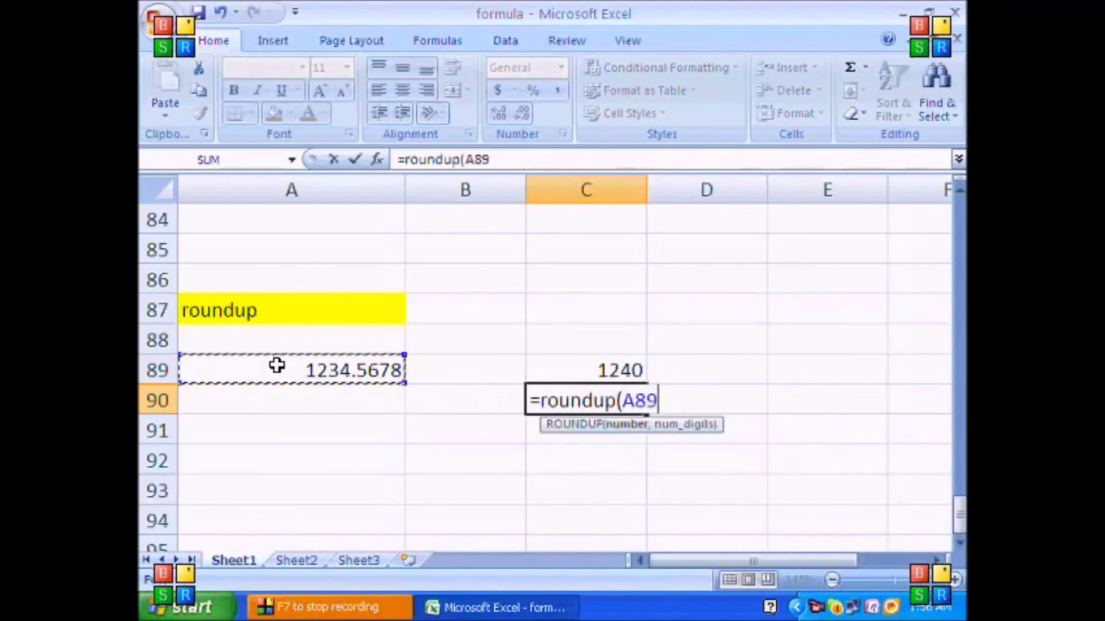
type(",-2")
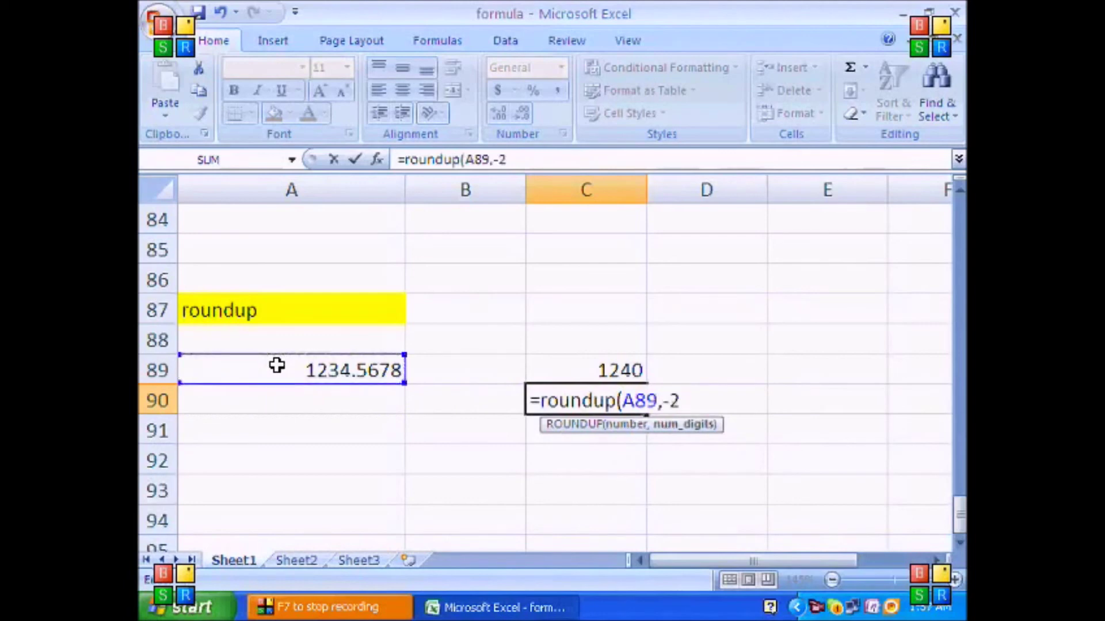
key("Return")
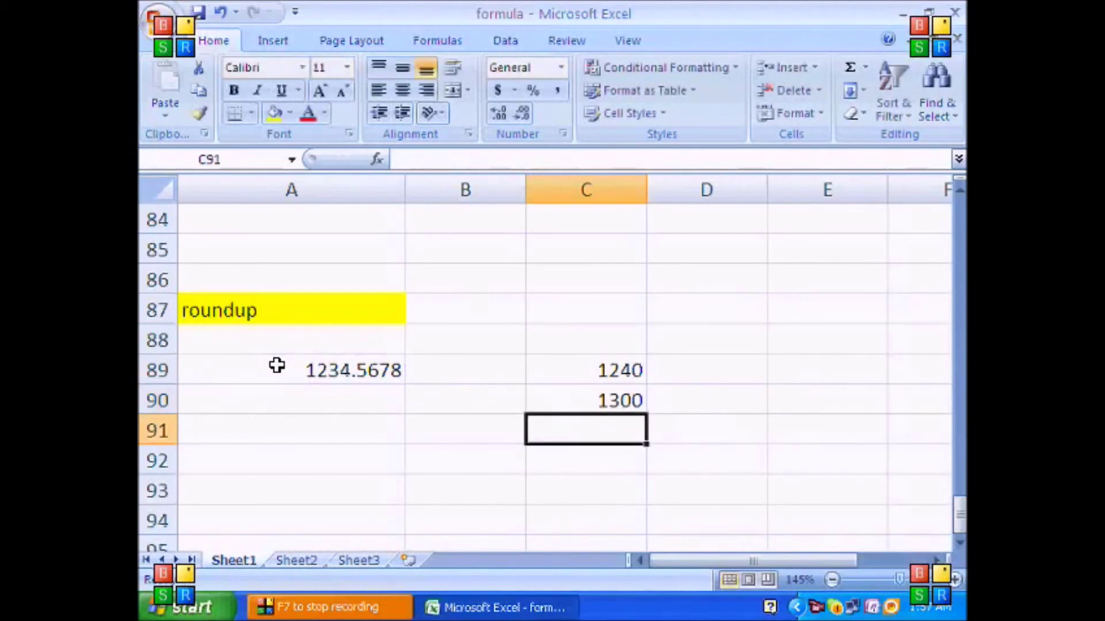